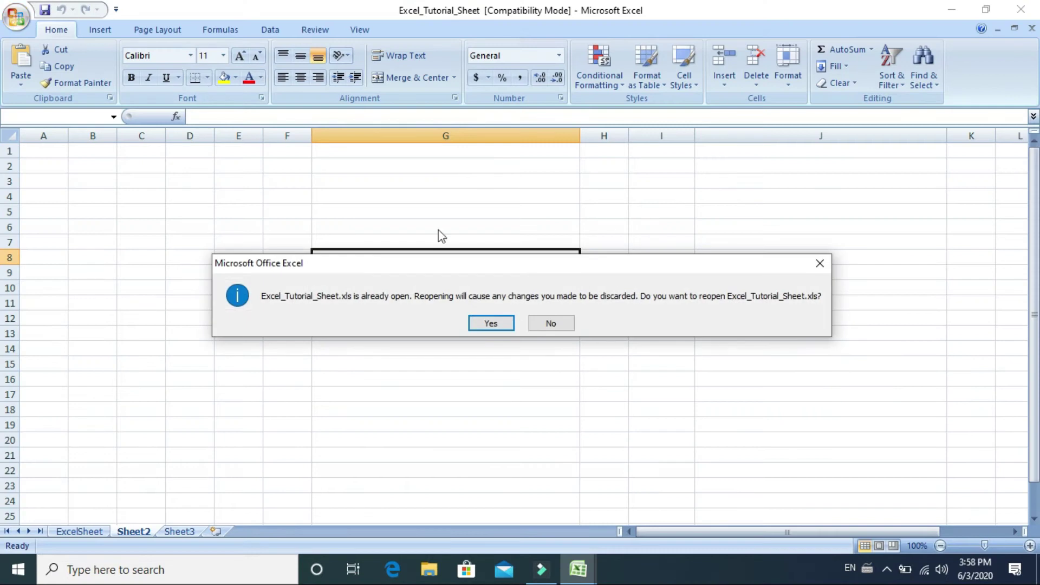
Reopen Excel_Tutorial_Sheet.xls, discarding its unsaved changes.
{"action": "left_click", "coordinate": [492, 322]}
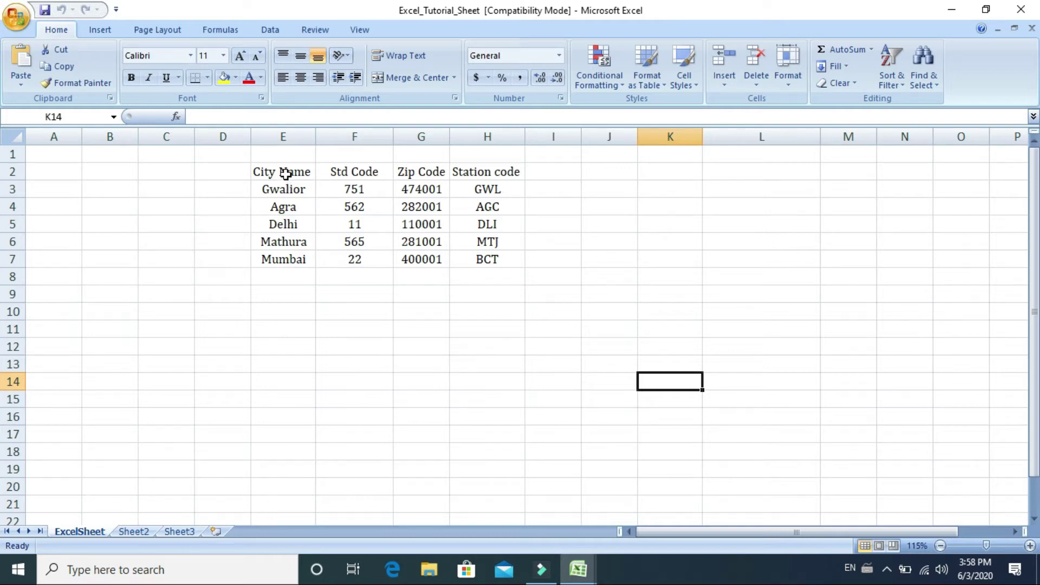
{"action": "left_click", "coordinate": [523, 333]}
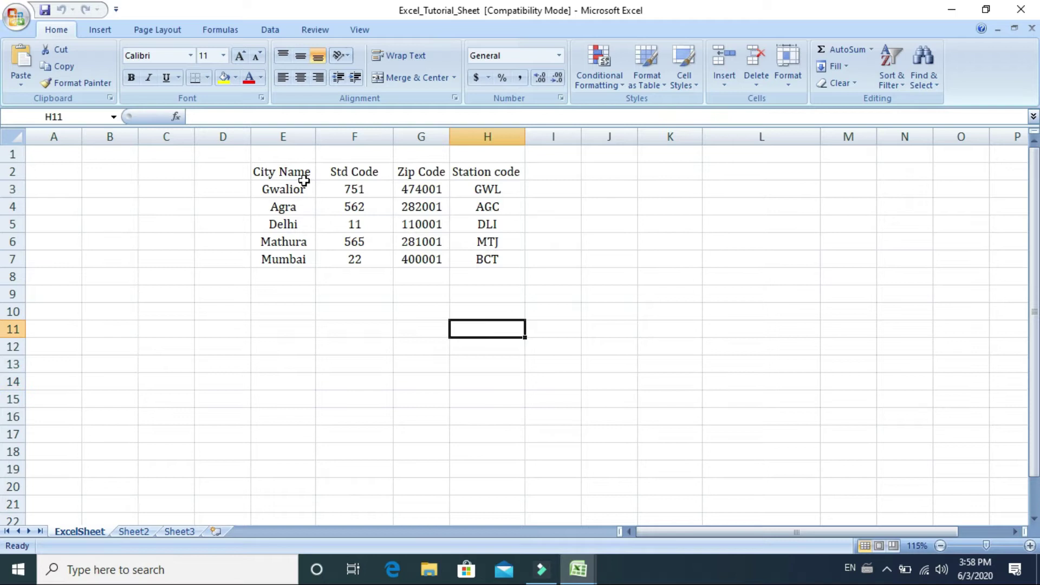
{"action": "left_click", "coordinate": [632, 345]}
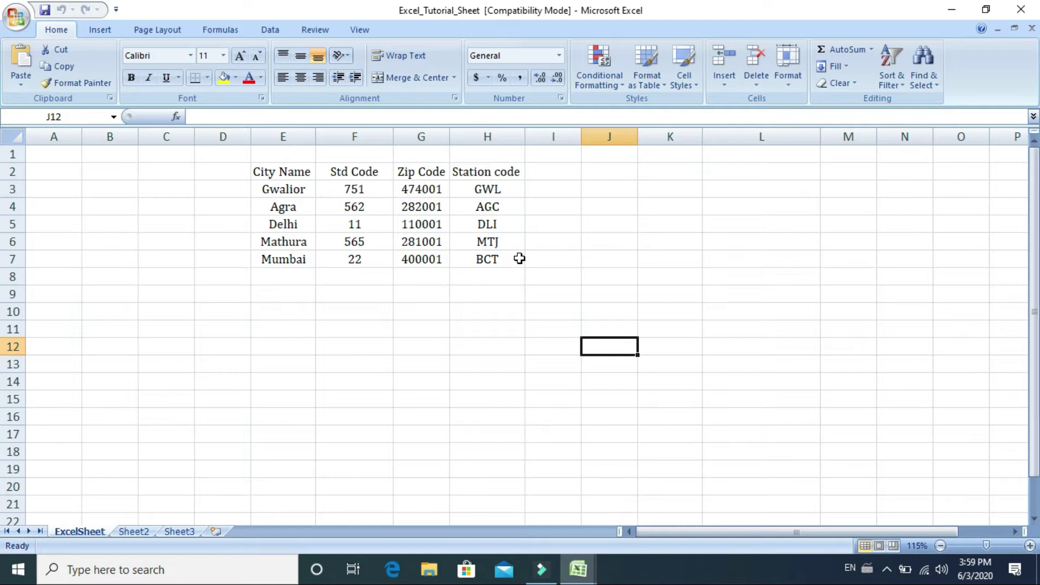
{"action": "left_click", "coordinate": [720, 263]}
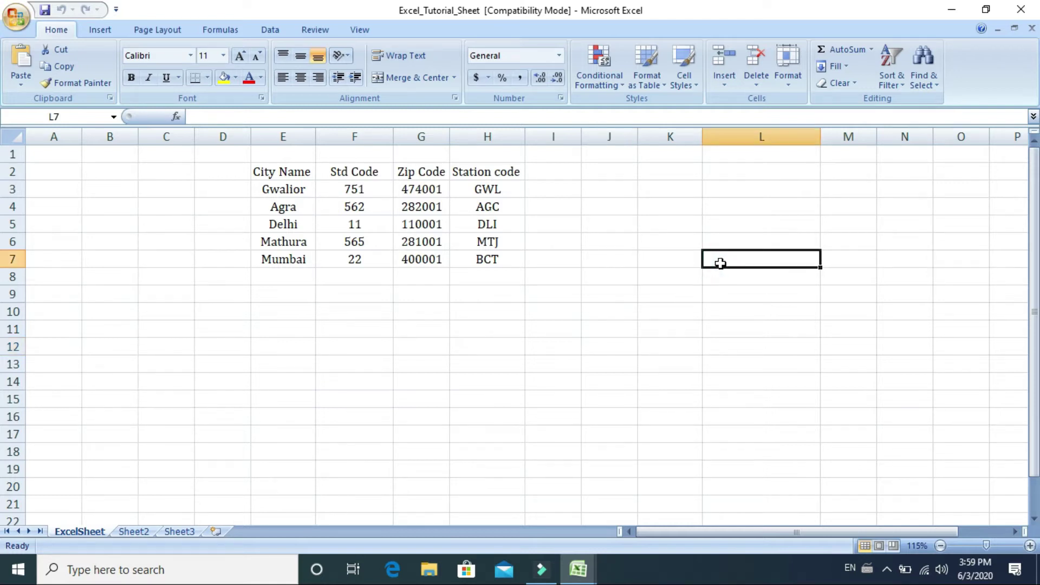
Compare the Sheet2 worksheet with the city table on the ExcelSheet worksheet.
{"action": "left_click", "coordinate": [134, 532]}
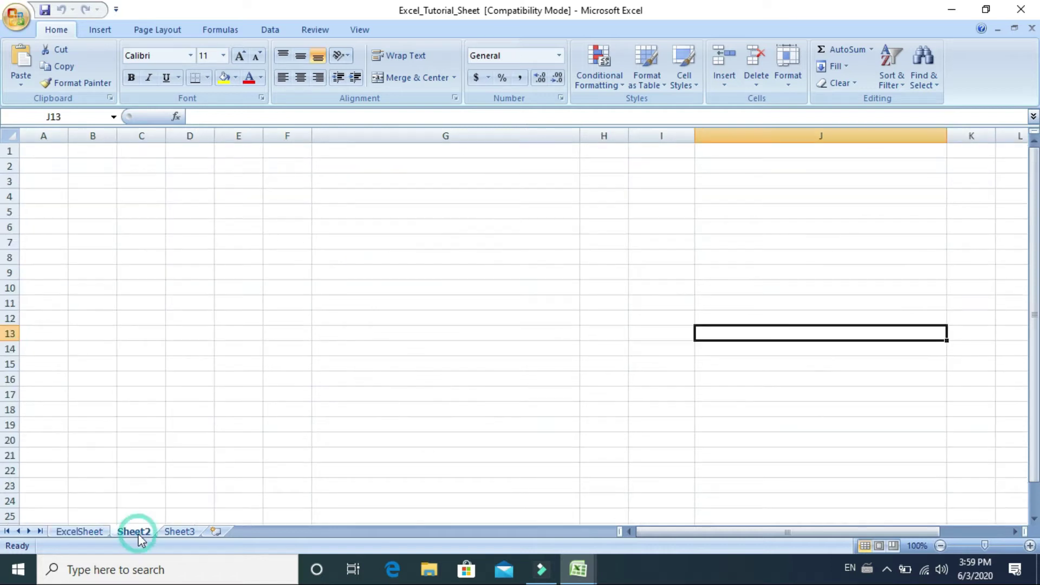
{"action": "left_click", "coordinate": [77, 531]}
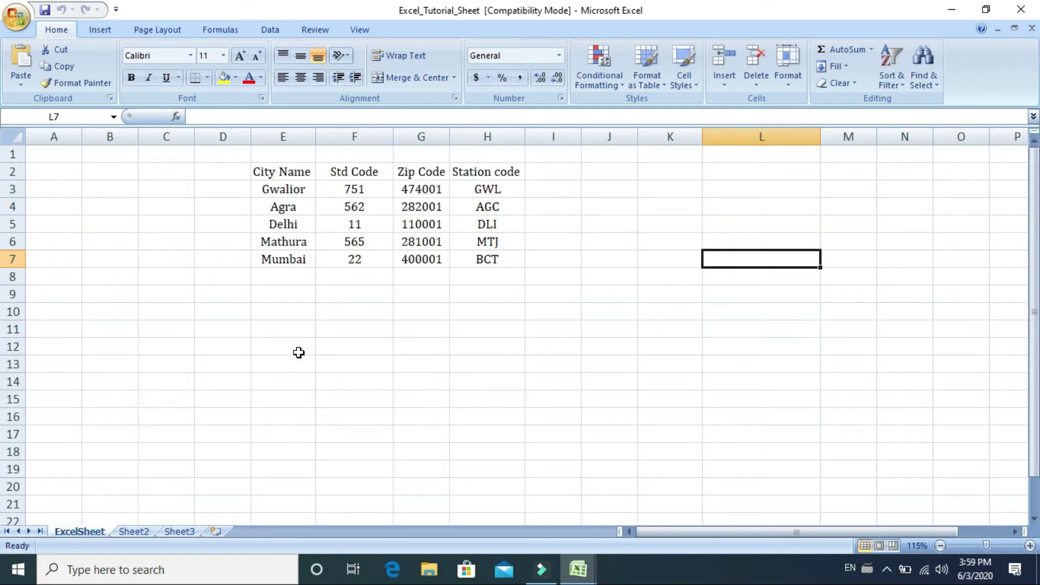
{"action": "left_click", "coordinate": [133, 531]}
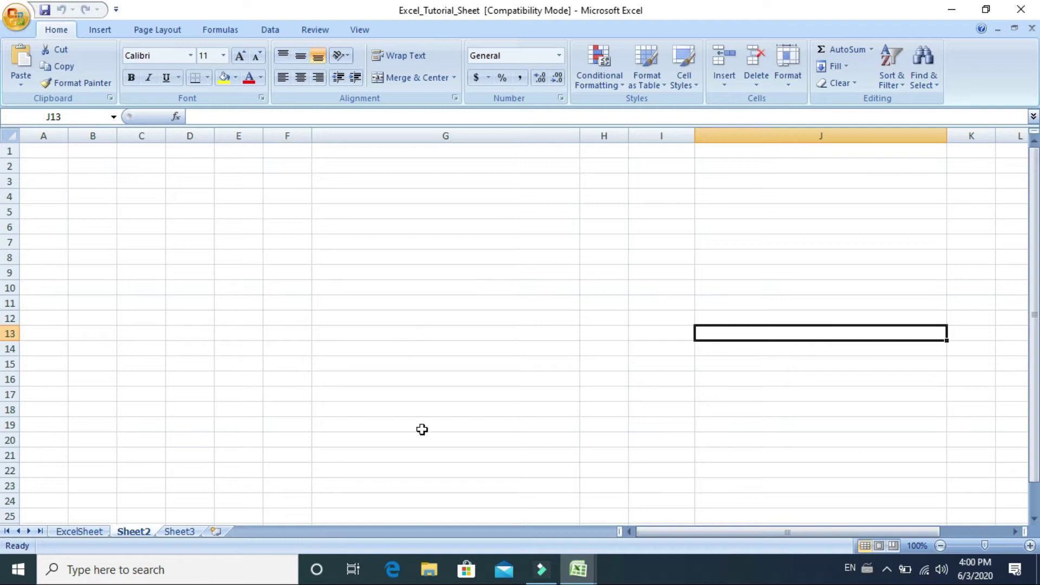
View the Book1 and Excel_Tutorial_Sheet workbooks in turn, returning to the city table on the ExcelSheet worksheet.
{"action": "left_click", "coordinate": [584, 573]}
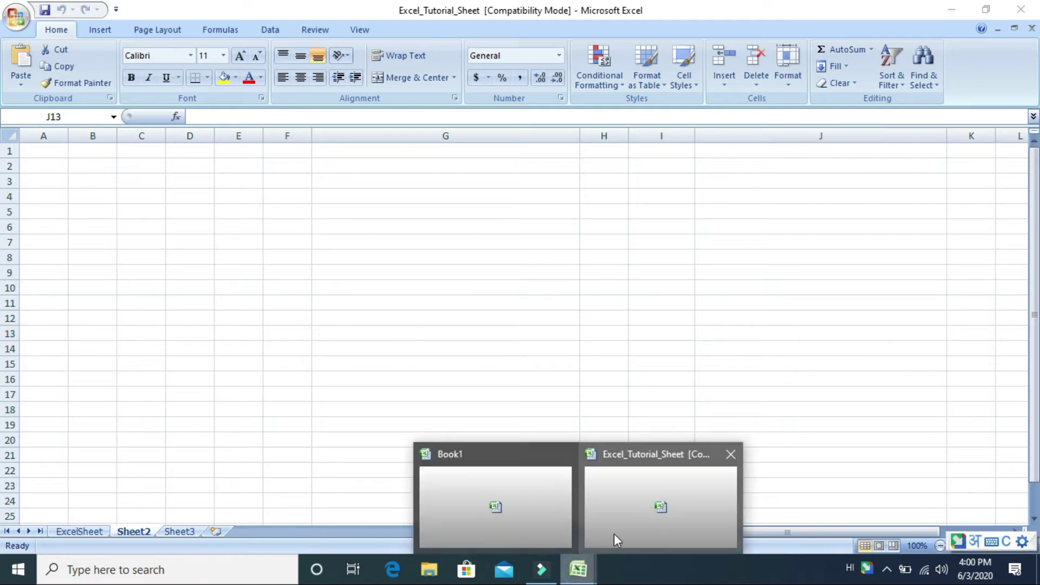
{"action": "left_click", "coordinate": [622, 519]}
{"action": "left_click", "coordinate": [622, 419]}
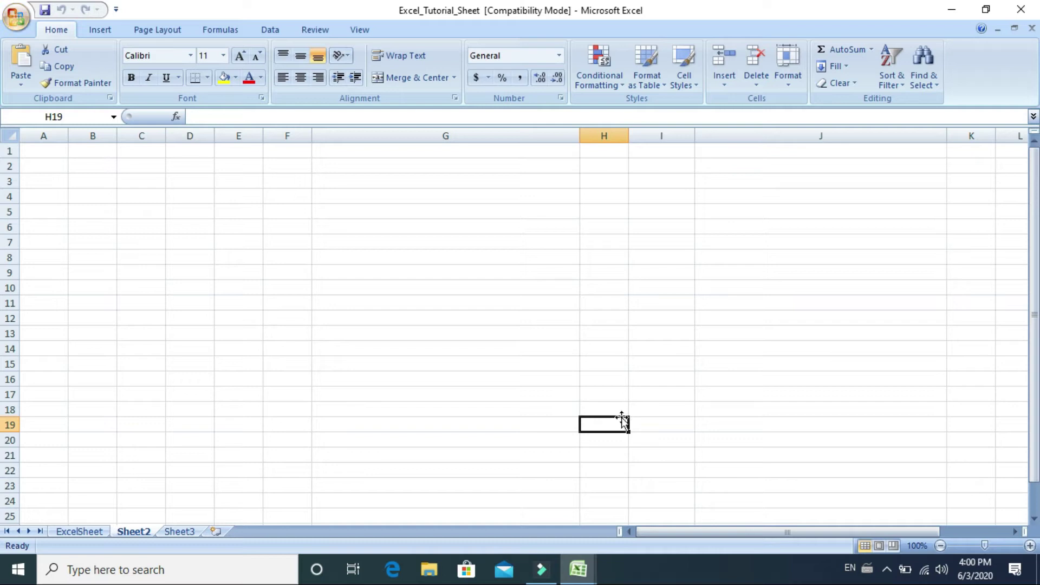
{"action": "left_click", "coordinate": [576, 576]}
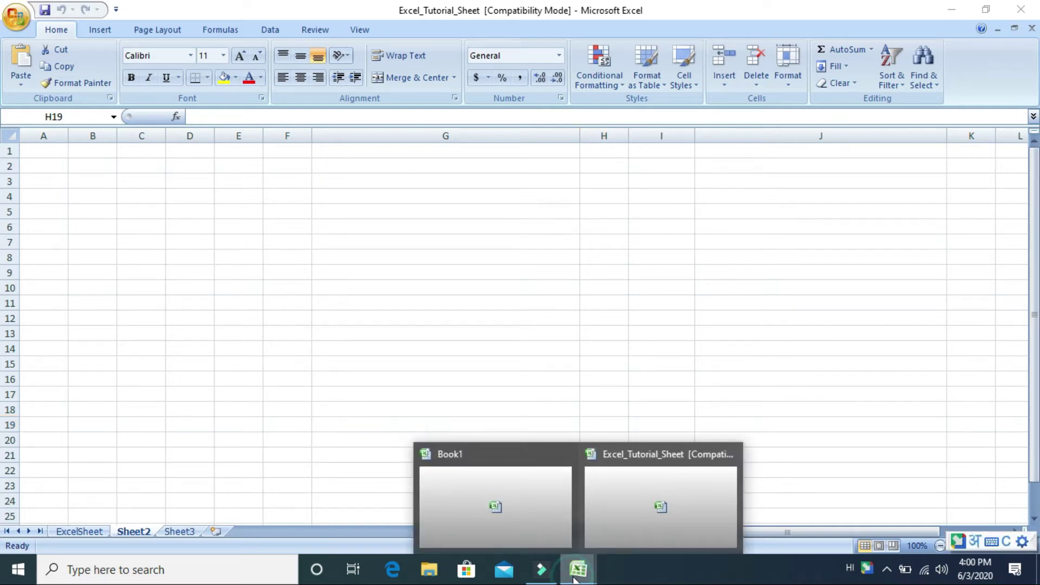
{"action": "left_click", "coordinate": [529, 513]}
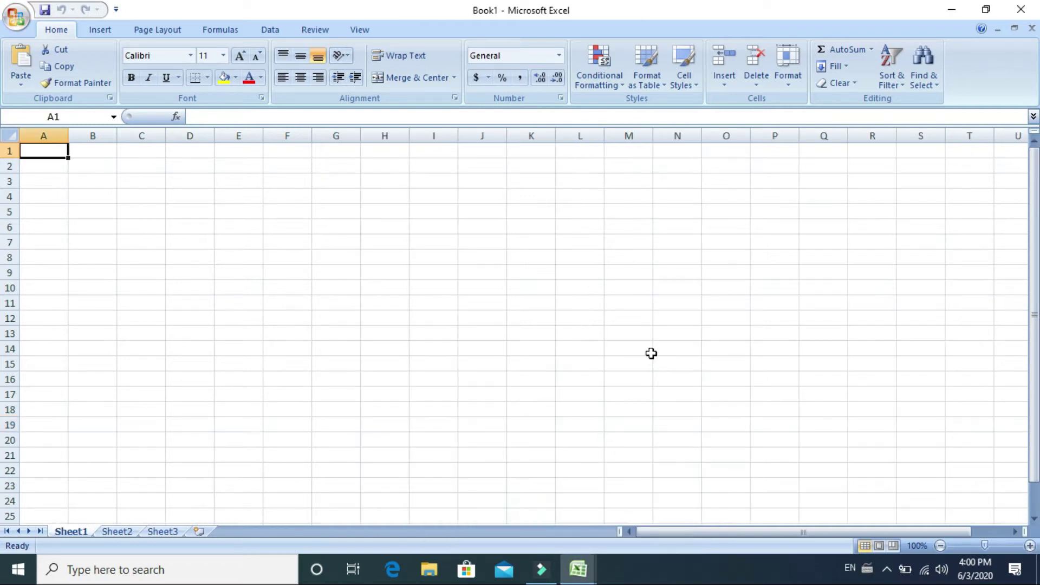
{"action": "left_click", "coordinate": [579, 570]}
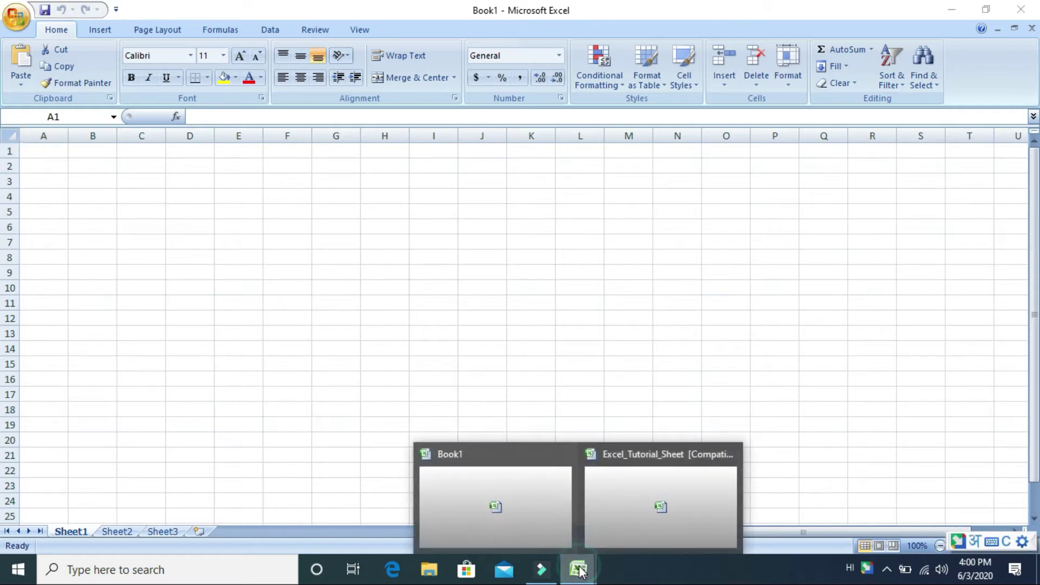
{"action": "left_click", "coordinate": [621, 502]}
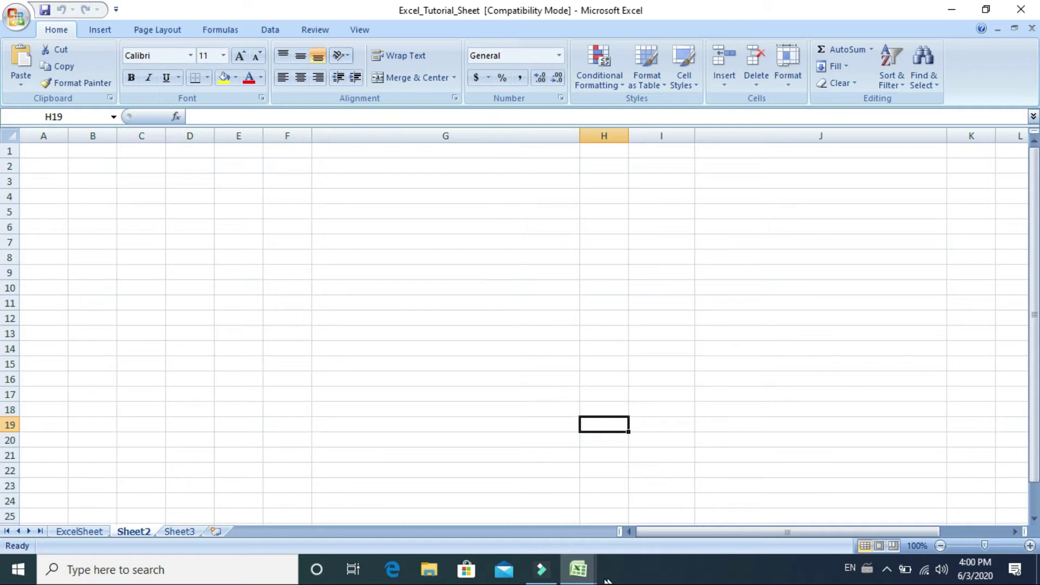
{"action": "left_click", "coordinate": [577, 569]}
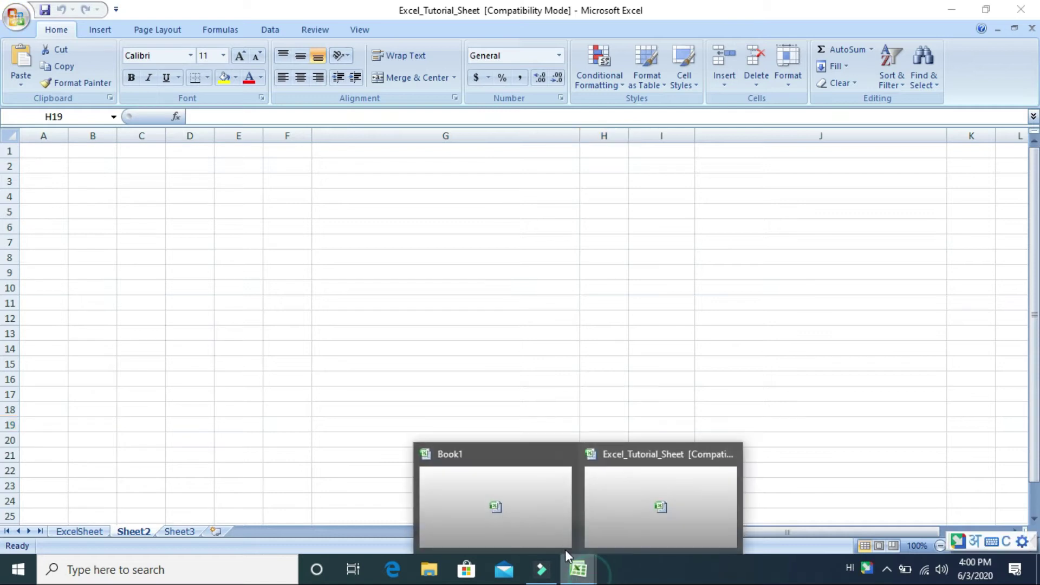
{"action": "left_click", "coordinate": [620, 507]}
{"action": "left_click", "coordinate": [528, 355]}
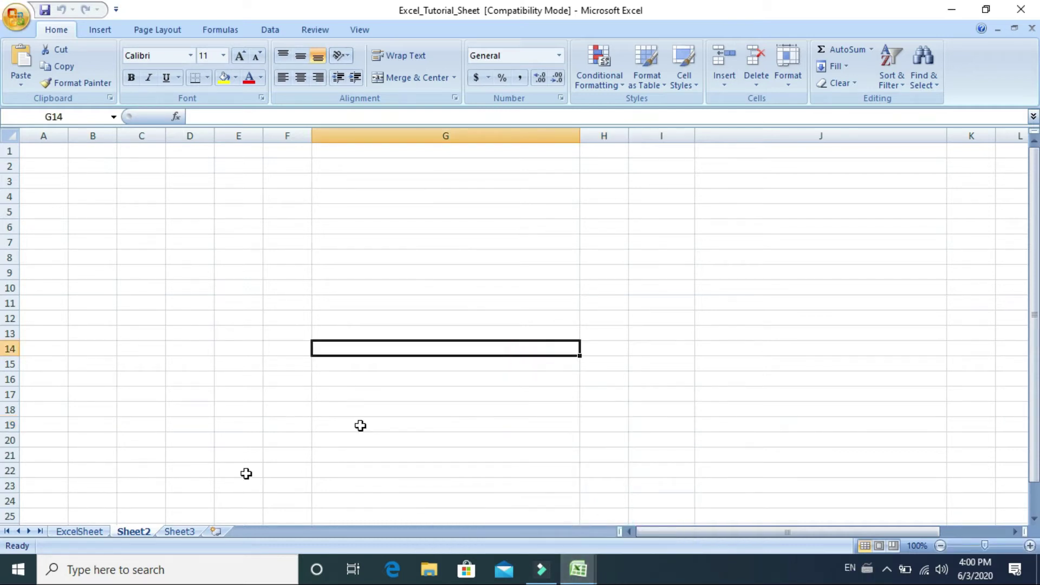
{"action": "left_click", "coordinate": [95, 534]}
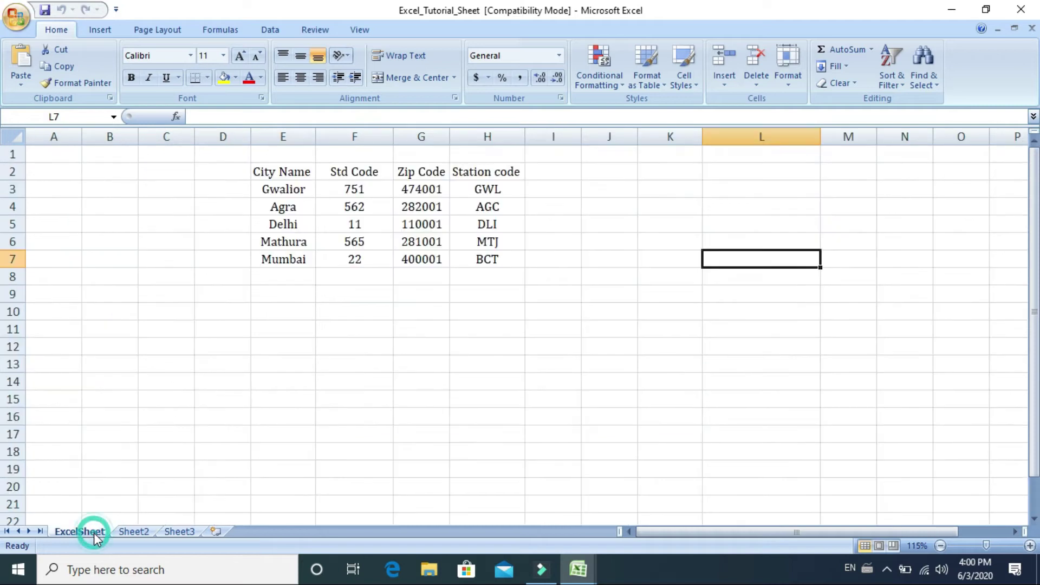
{"action": "left_click", "coordinate": [494, 404]}
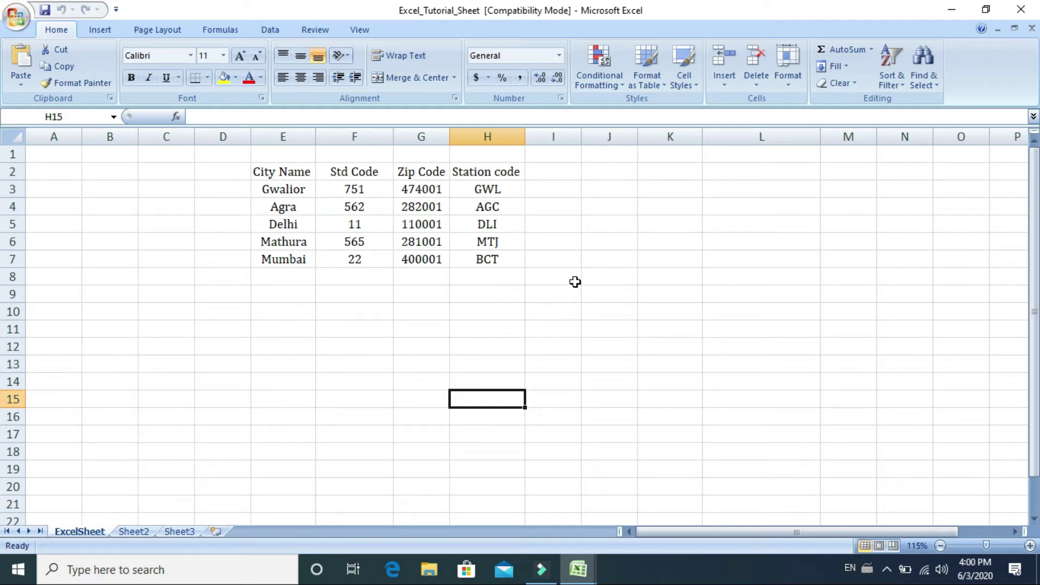
Copy the City Name header from E2 into cell L2.
{"action": "left_click", "coordinate": [295, 171]}
{"action": "key", "text": "ctrl+c"}
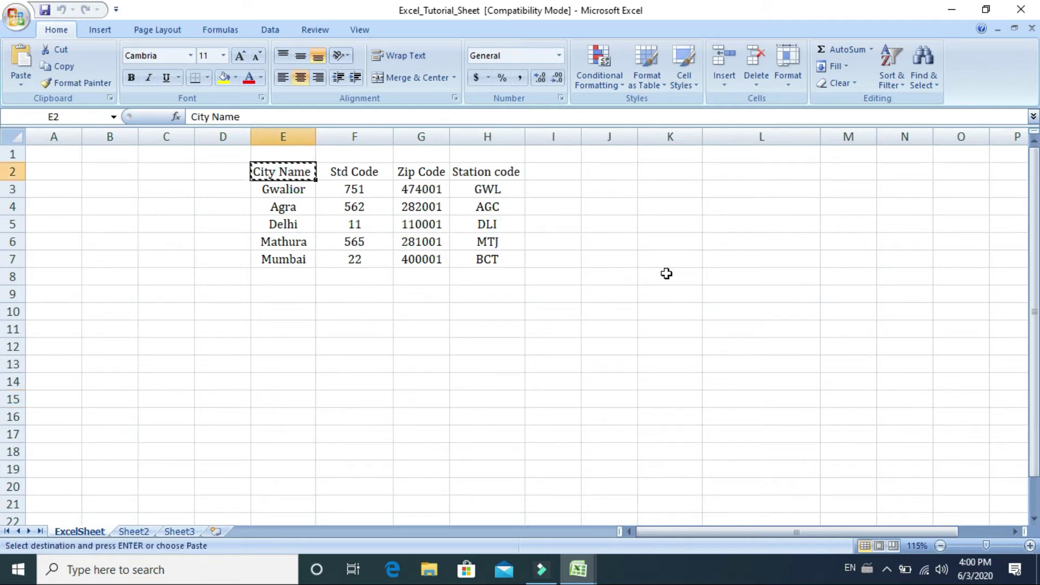
{"action": "left_click", "coordinate": [736, 177]}
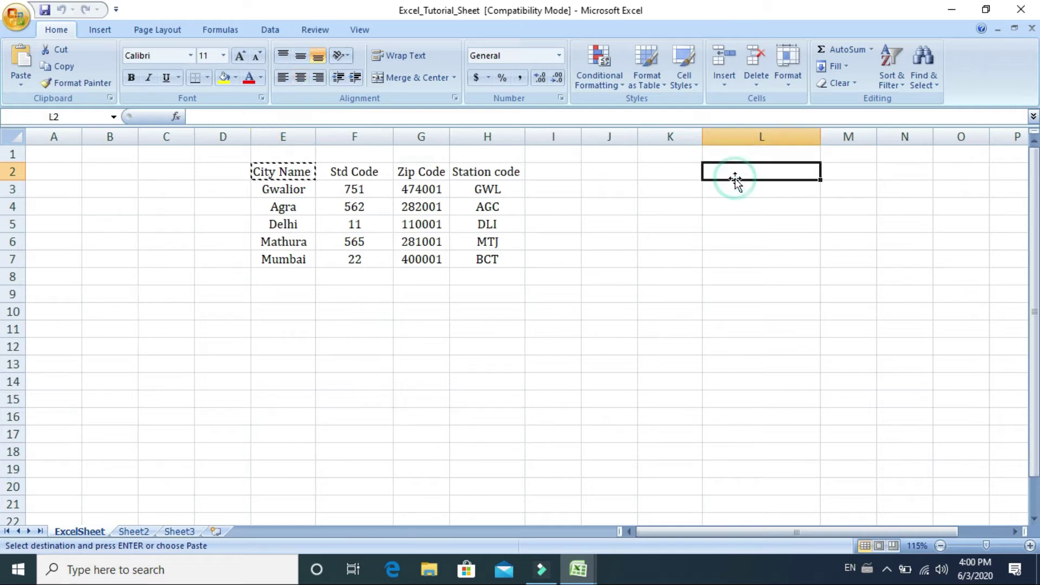
{"action": "key", "text": "ctrl+v"}
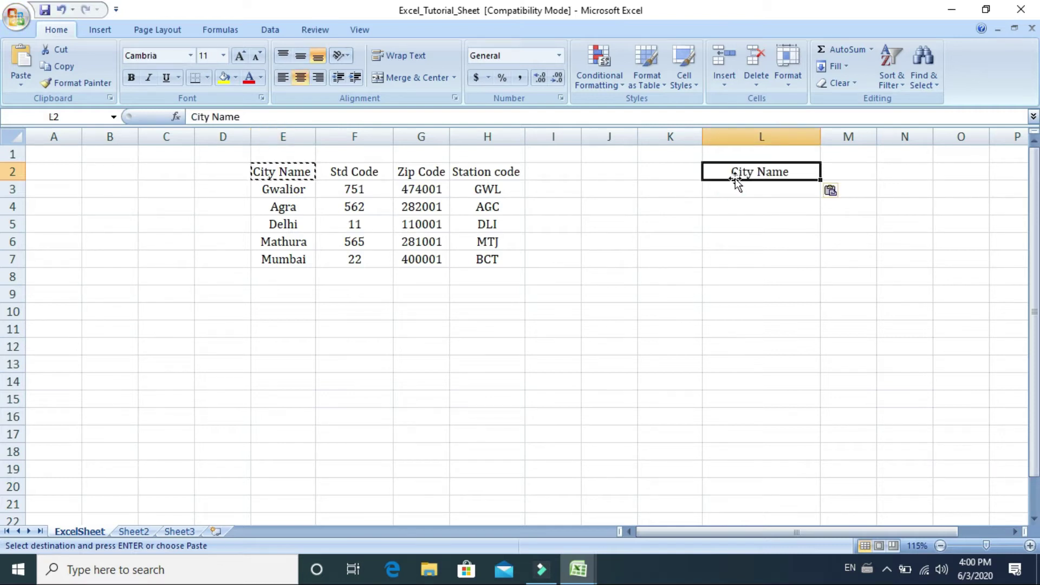
{"action": "left_click", "coordinate": [776, 278]}
{"action": "left_click", "coordinate": [765, 191]}
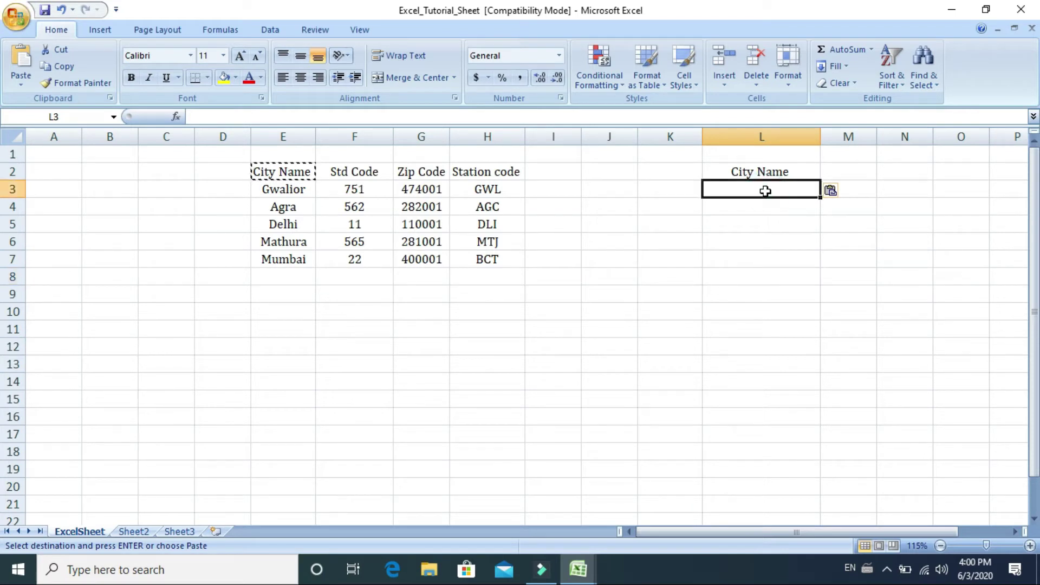
Copy the Station code header from H2 into N2 and autofit the width of column N.
{"action": "left_click", "coordinate": [519, 177]}
{"action": "key", "text": "ctrl+c"}
{"action": "left_click", "coordinate": [896, 173]}
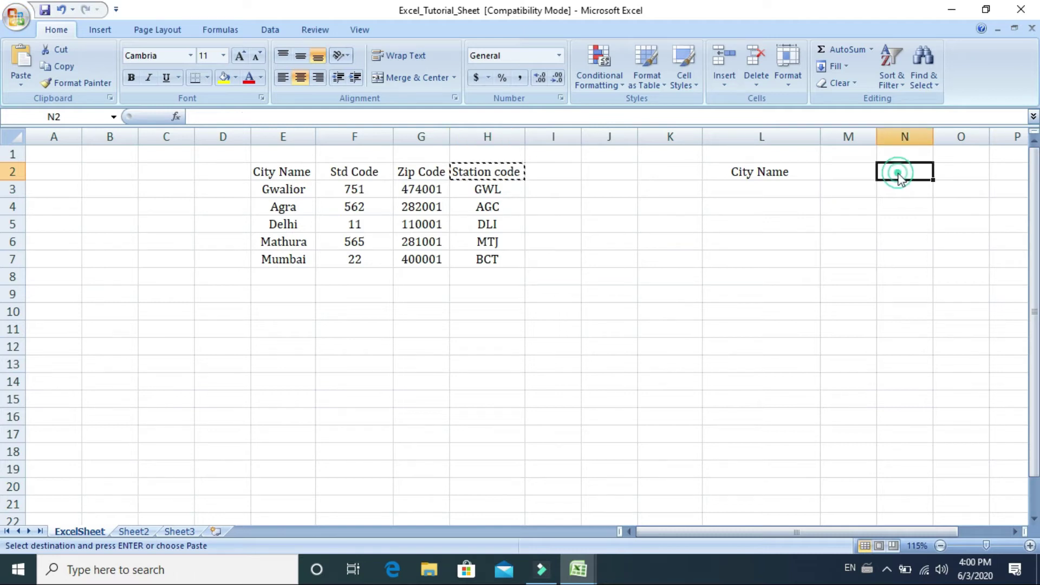
{"action": "key", "text": "ctrl+v"}
{"action": "left_click", "coordinate": [933, 138]}
{"action": "double_click", "coordinate": [933, 138]}
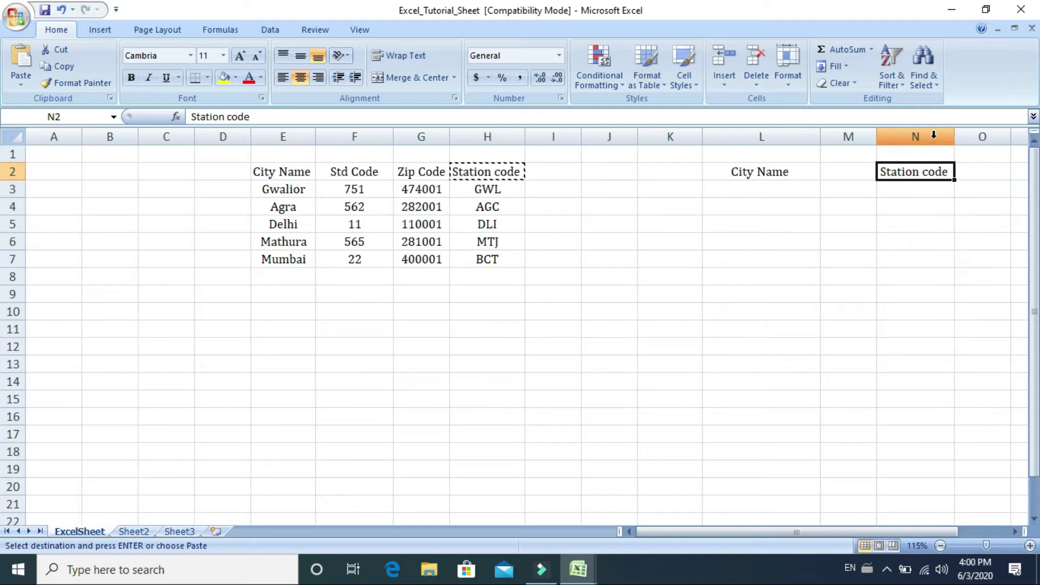
Fill cell N3, below the copied Station code header, with yellow.
{"action": "left_click", "coordinate": [916, 187]}
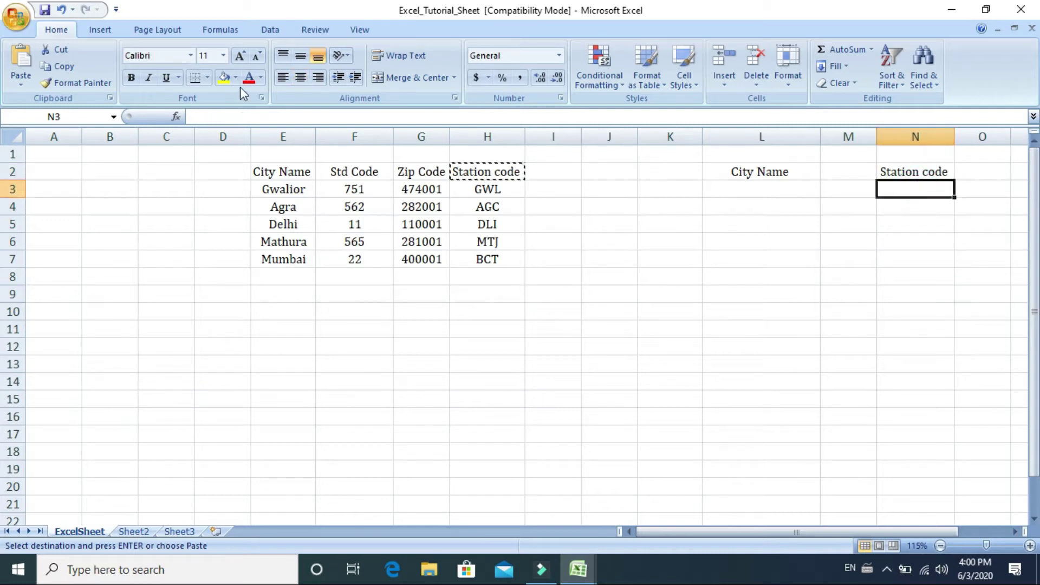
{"action": "left_click", "coordinate": [225, 80]}
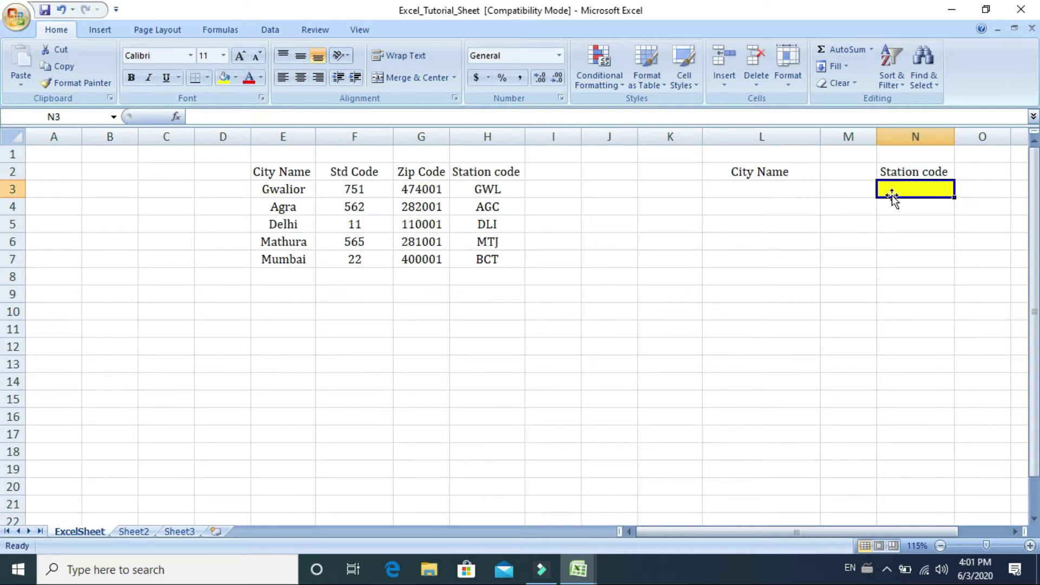
{"action": "left_click_drag", "start_coordinate": [919, 195], "coordinate": [750, 301]}
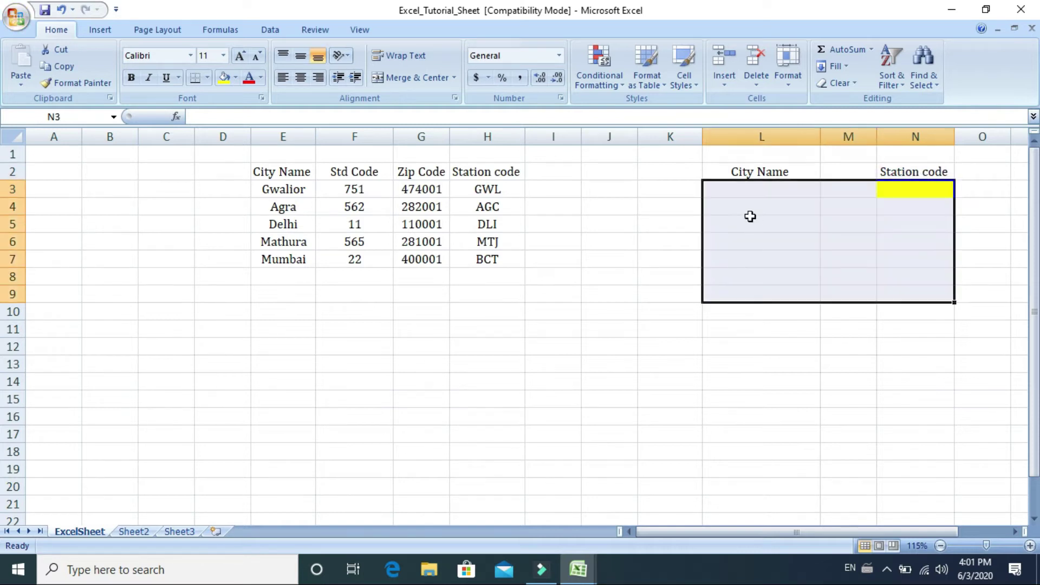
{"action": "left_click", "coordinate": [798, 398]}
{"action": "left_click", "coordinate": [759, 196]}
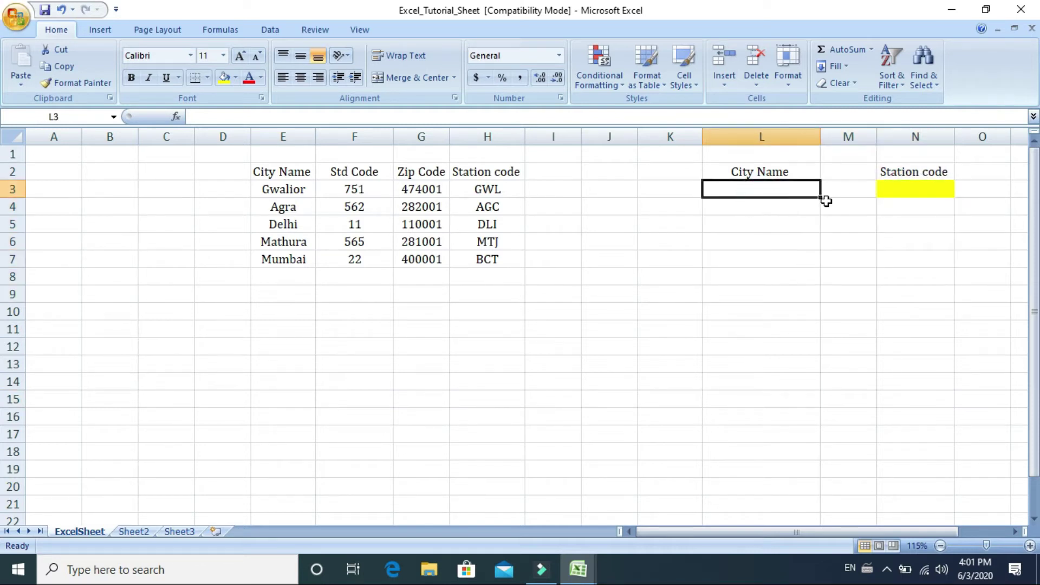
Start a VLOOKUP formula in the yellow cell N3 with L3 as the lookup value.
{"action": "left_click", "coordinate": [898, 193]}
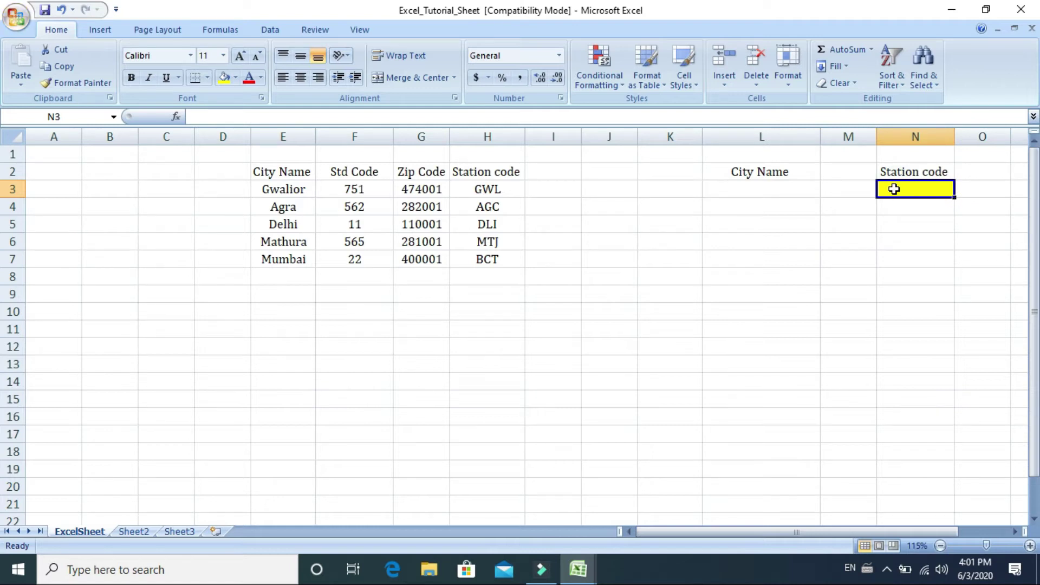
{"action": "type", "text": "="}
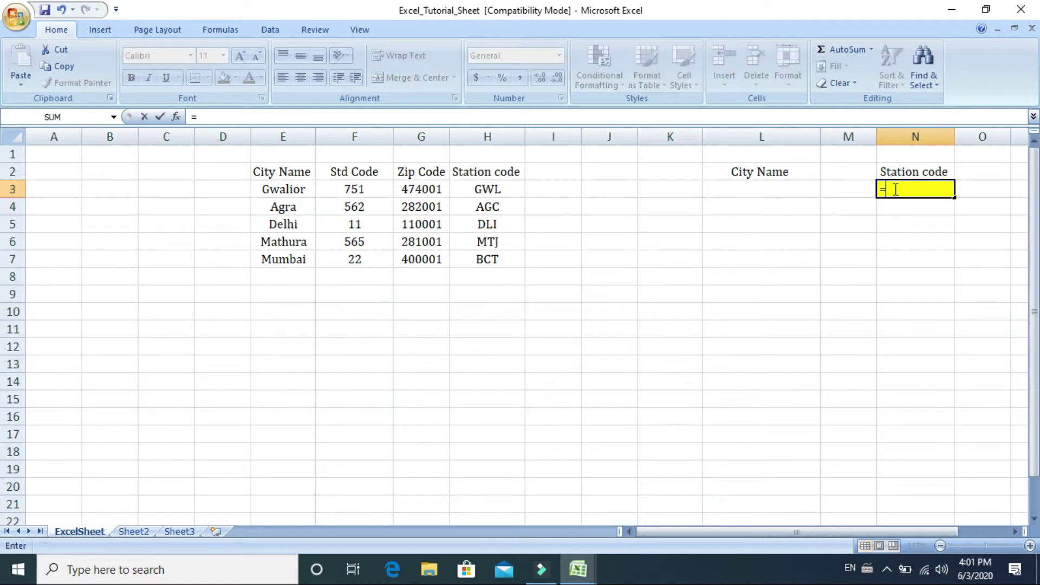
{"action": "type", "text": "v"}
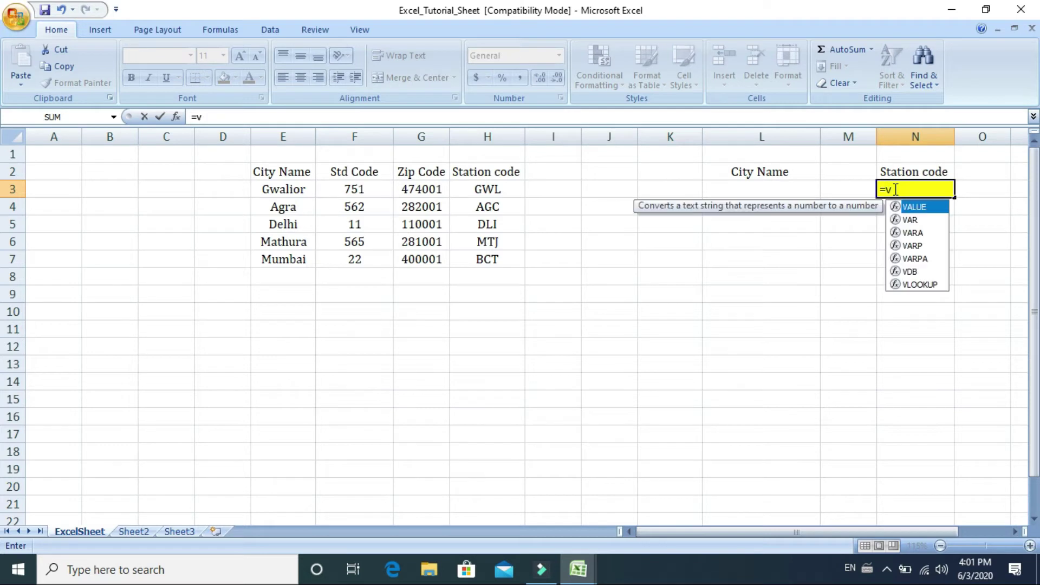
{"action": "type", "text": "look"}
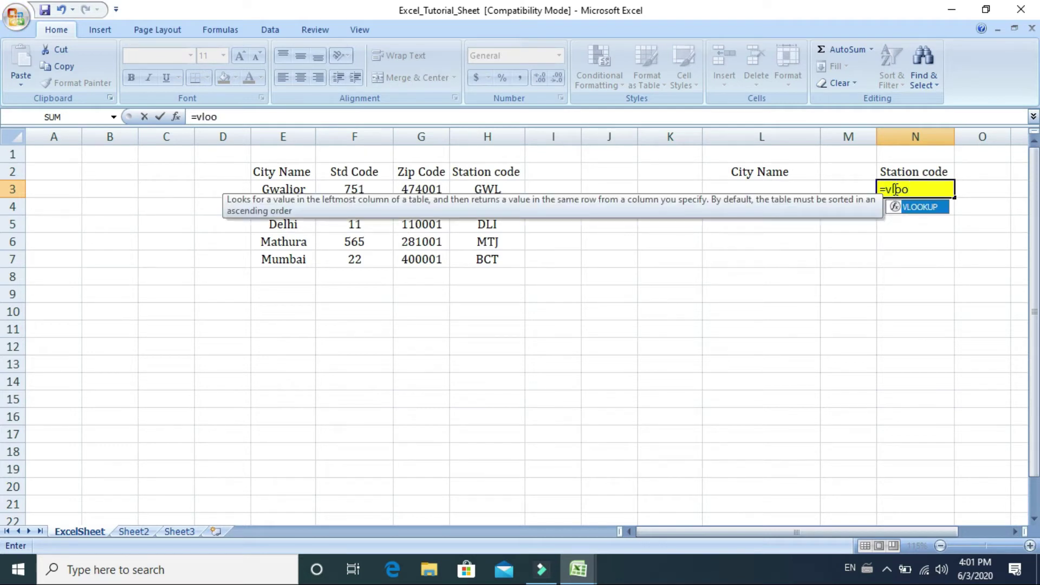
{"action": "key", "text": "Tab"}
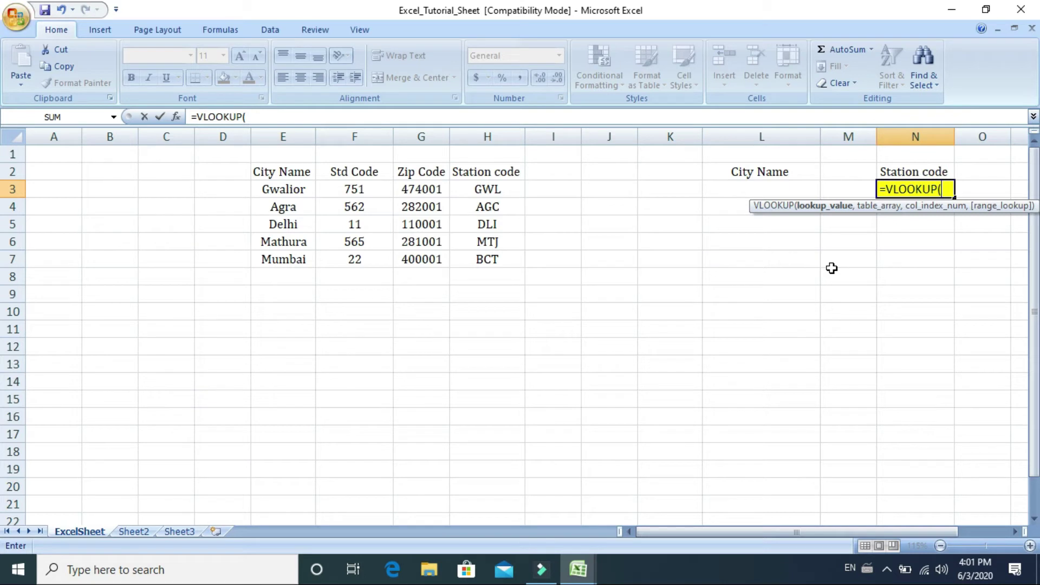
{"action": "left_click", "coordinate": [764, 189]}
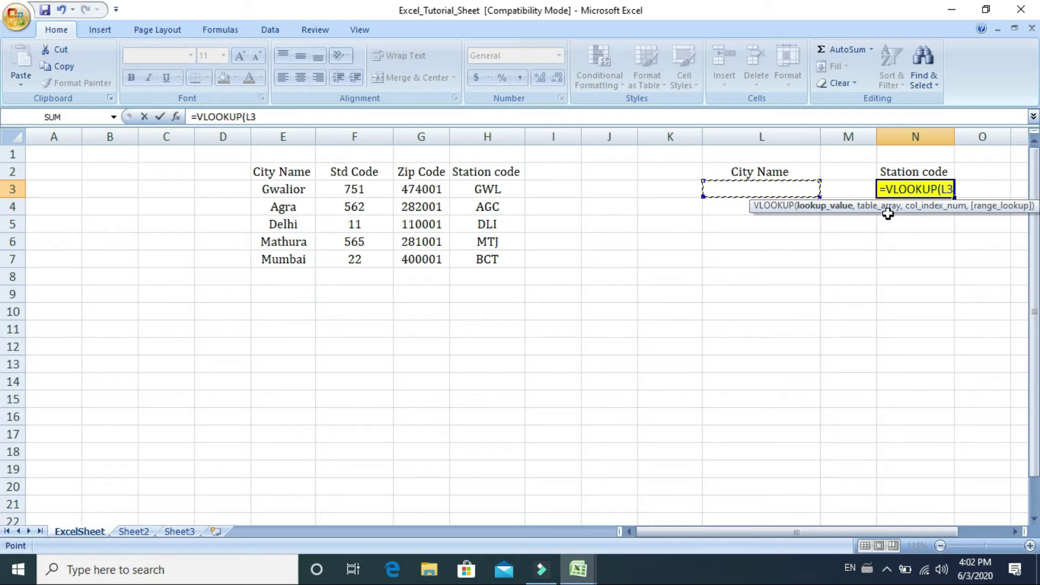
{"action": "type", "text": ","}
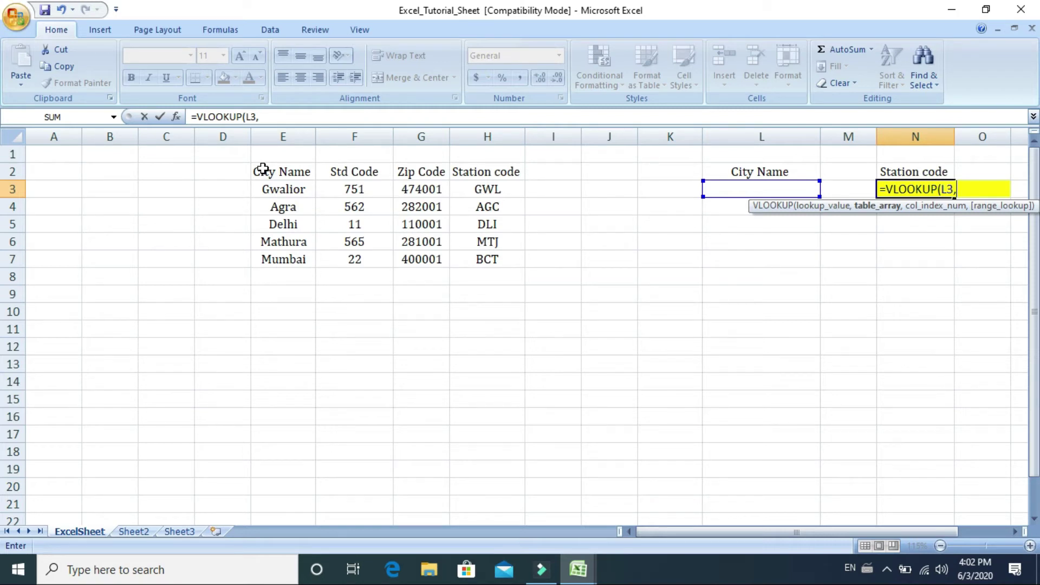
Complete the N3 VLOOKUP with the city table E2:H7 (Table) as table array, column index 4 and range lookup True.
{"action": "left_click_drag", "start_coordinate": [263, 169], "coordinate": [490, 257]}
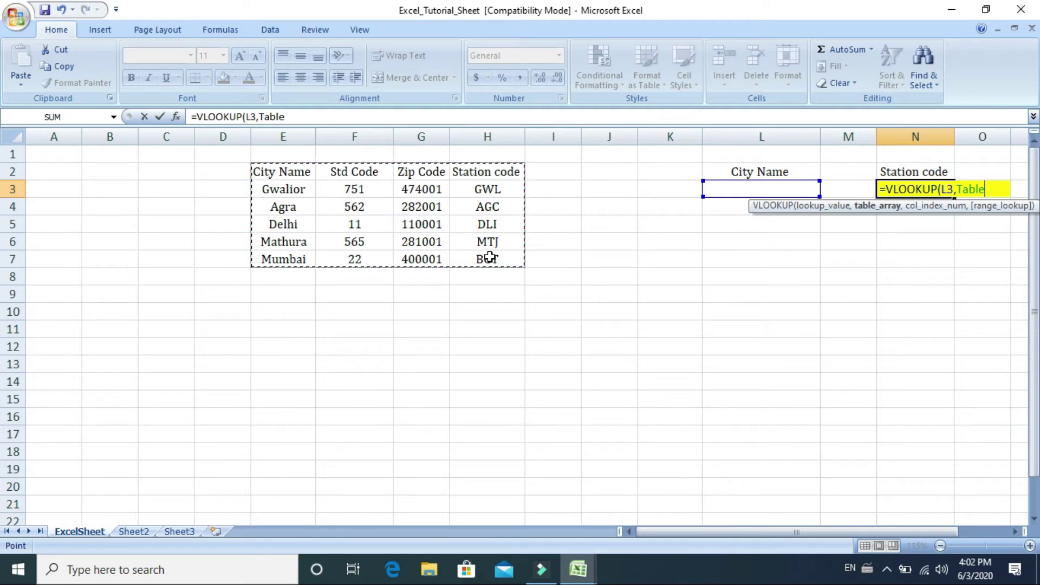
{"action": "type", "text": ","}
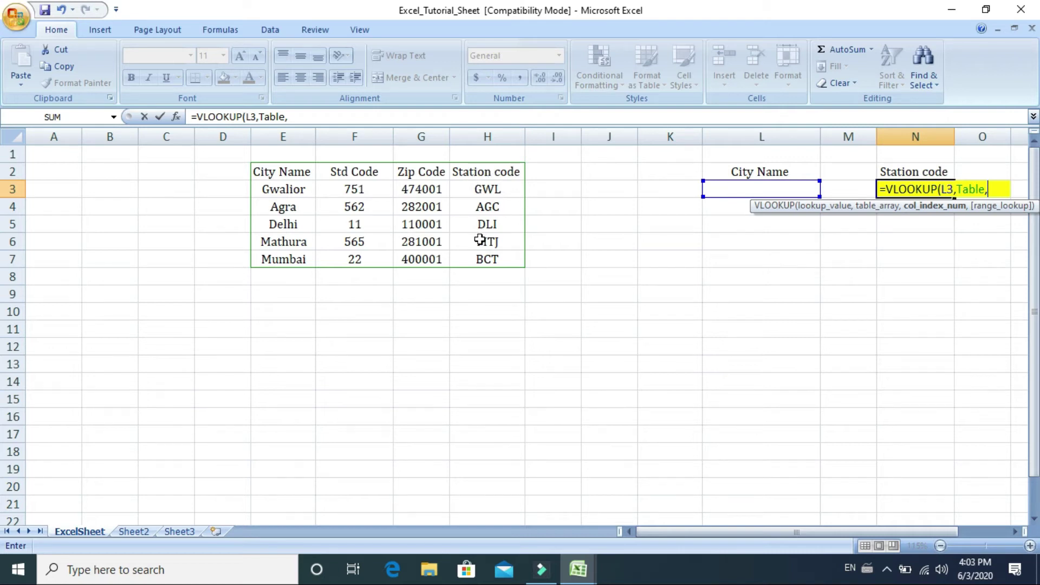
{"action": "type", "text": "4,"}
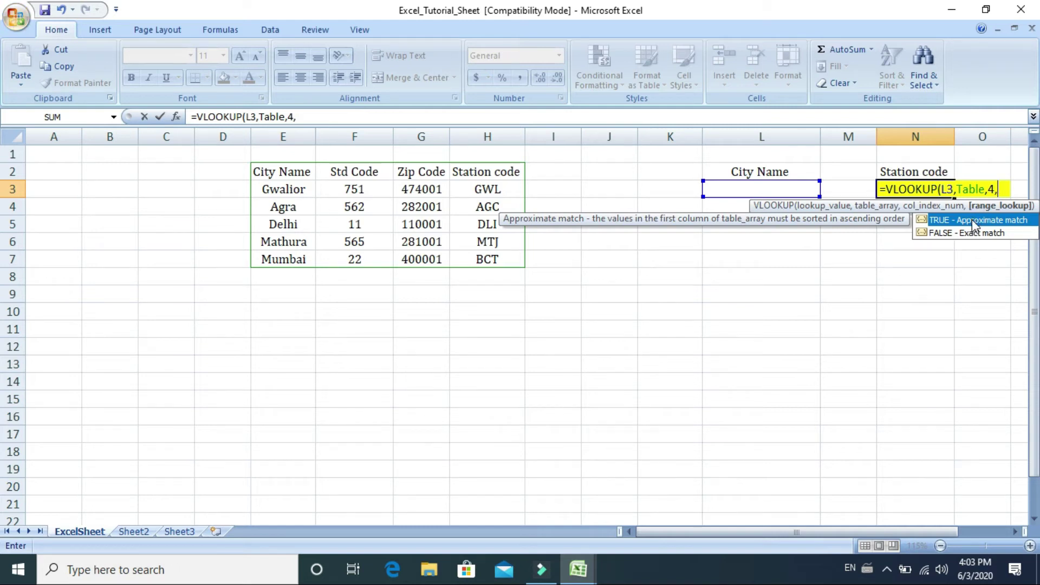
{"action": "type", "text": "True"}
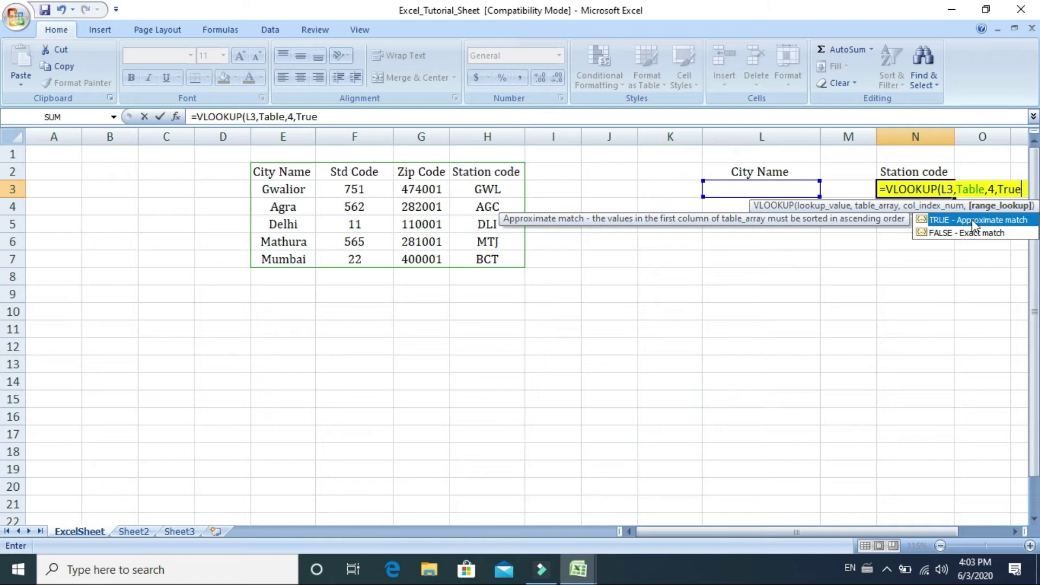
{"action": "type", "text": ")"}
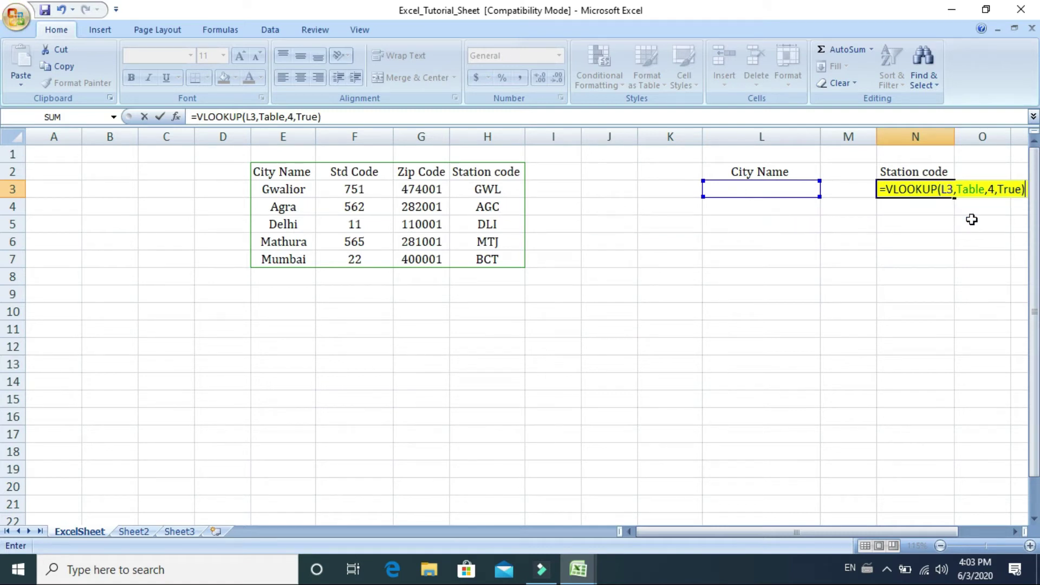
{"action": "key", "text": "Return"}
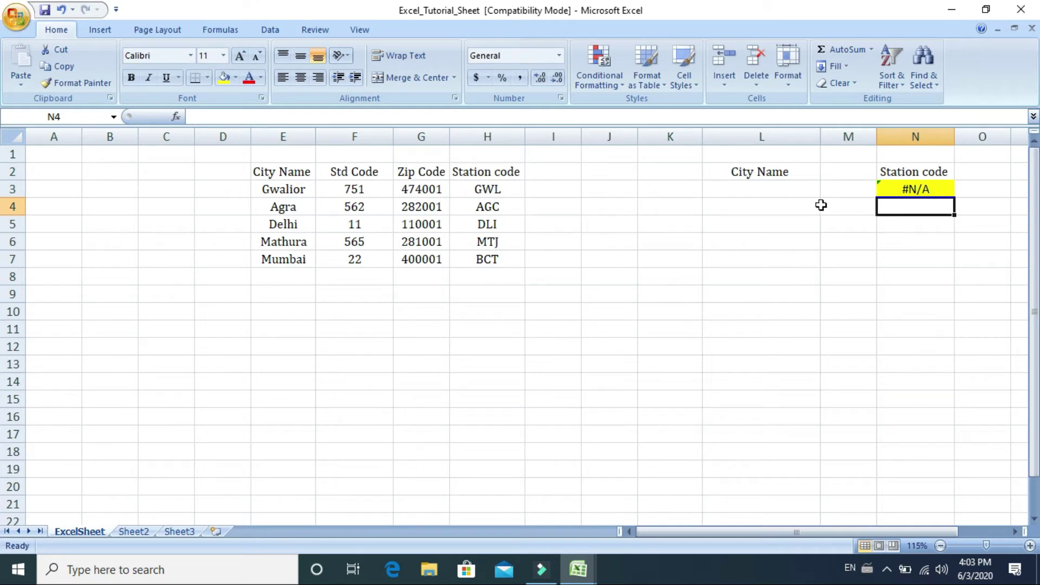
Test the lookup by entering Agra, Gwalior and Delhi one after another in cell L3 under City Name.
{"action": "left_click", "coordinate": [776, 194]}
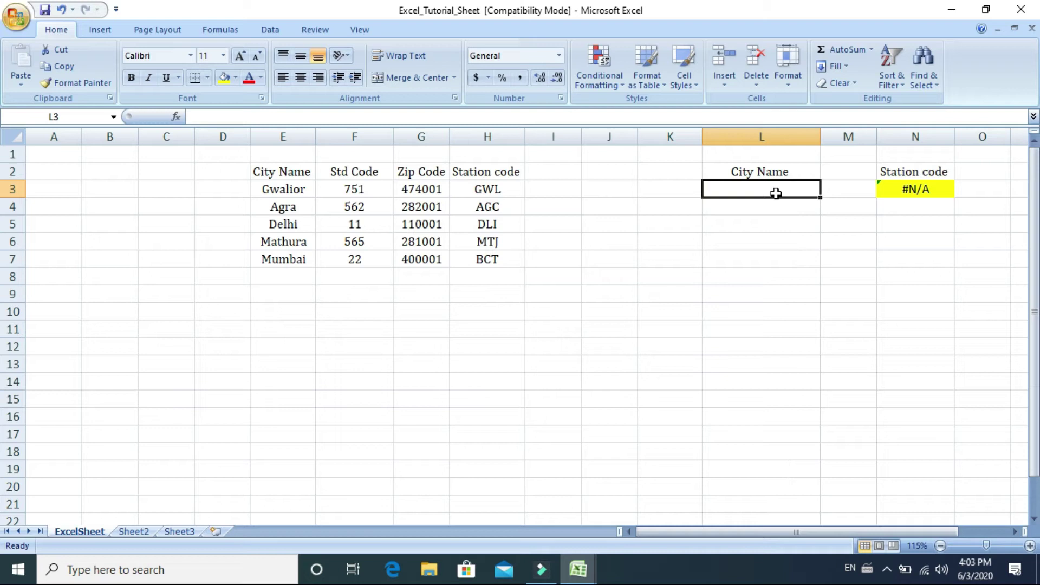
{"action": "type", "text": "Agra"}
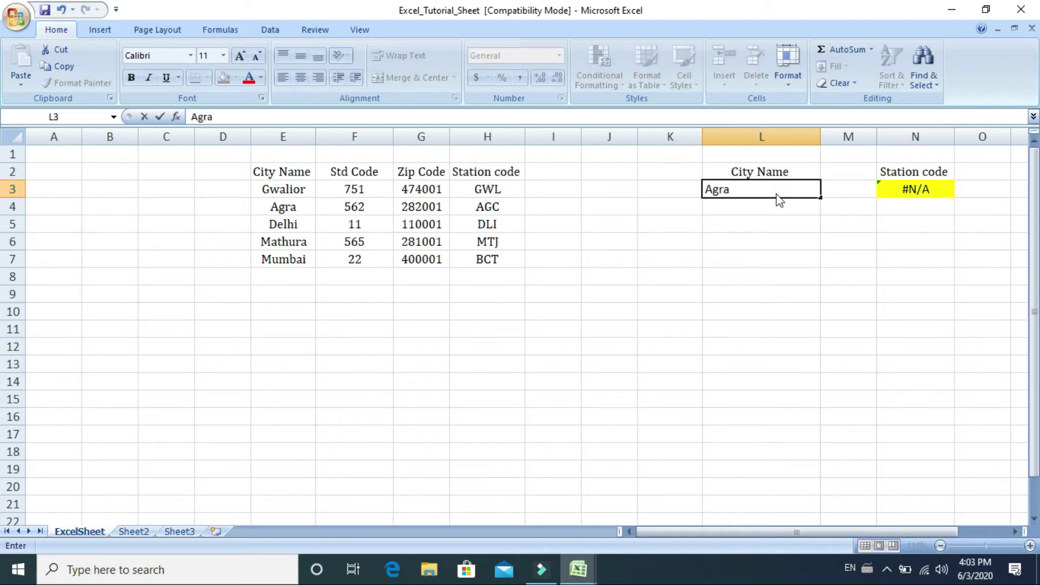
{"action": "key", "text": "Return"}
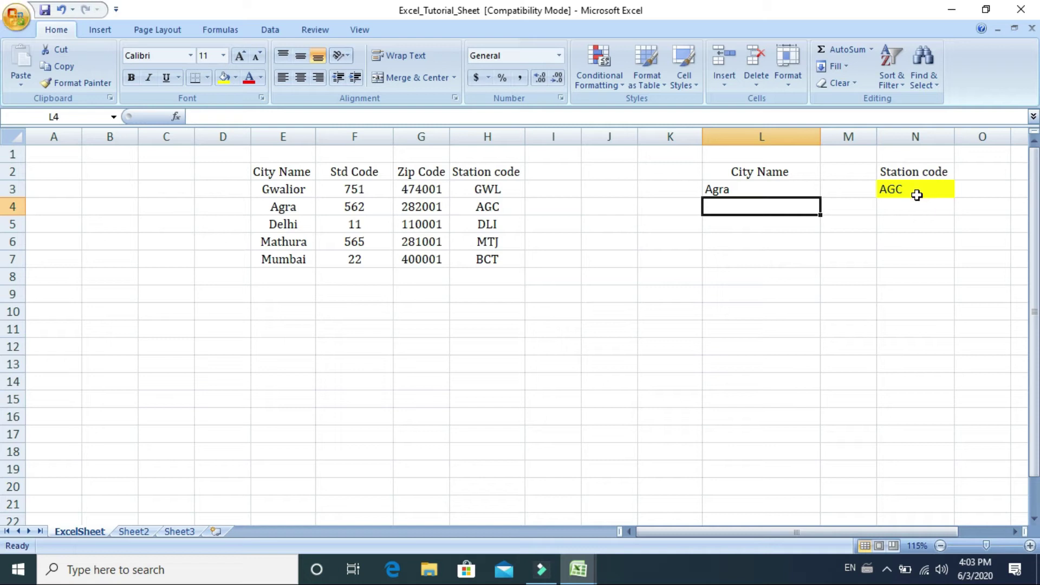
{"action": "left_click", "coordinate": [759, 192]}
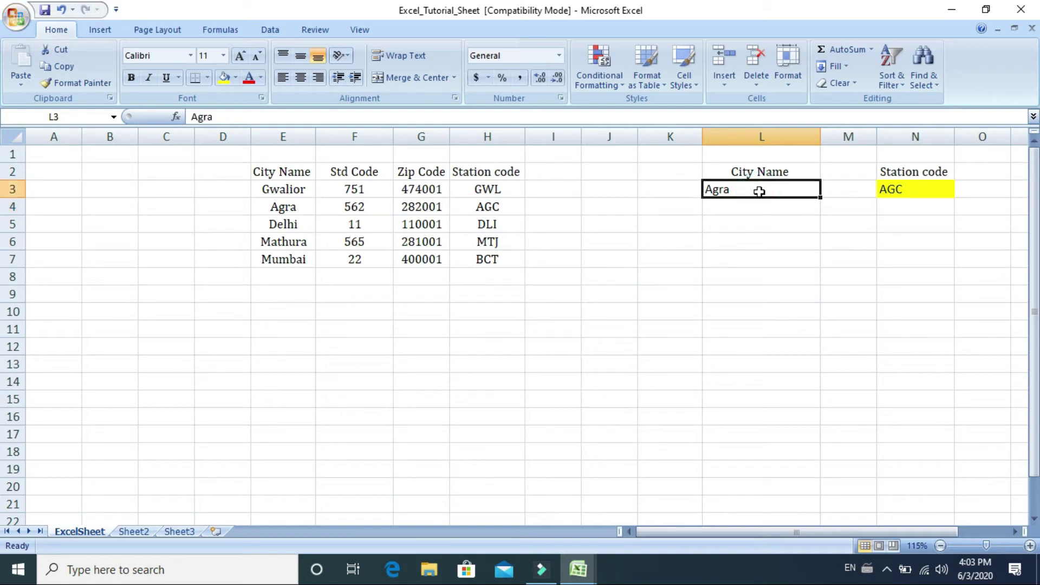
{"action": "type", "text": "Gwalior"}
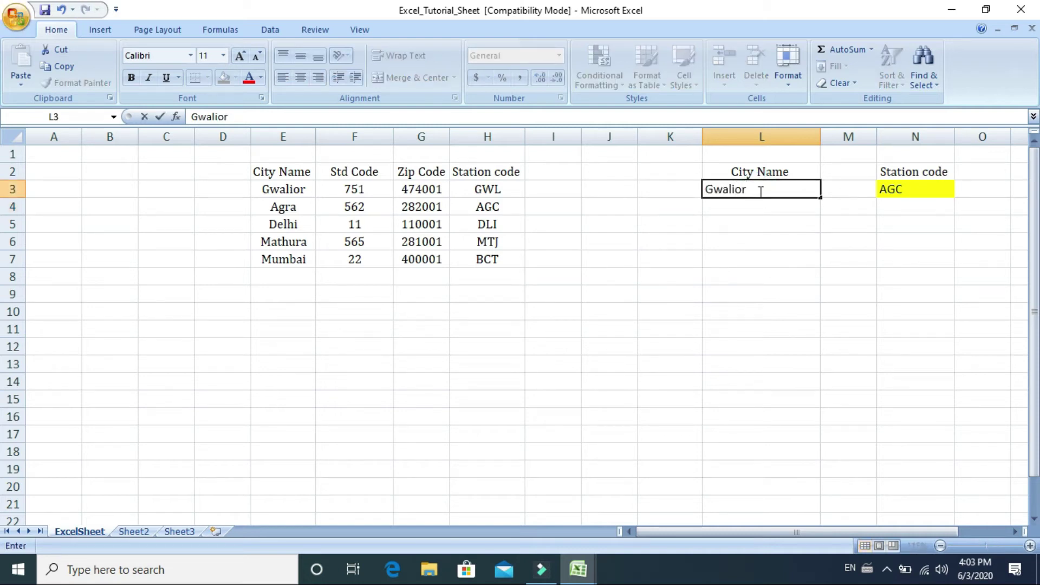
{"action": "key", "text": "Return"}
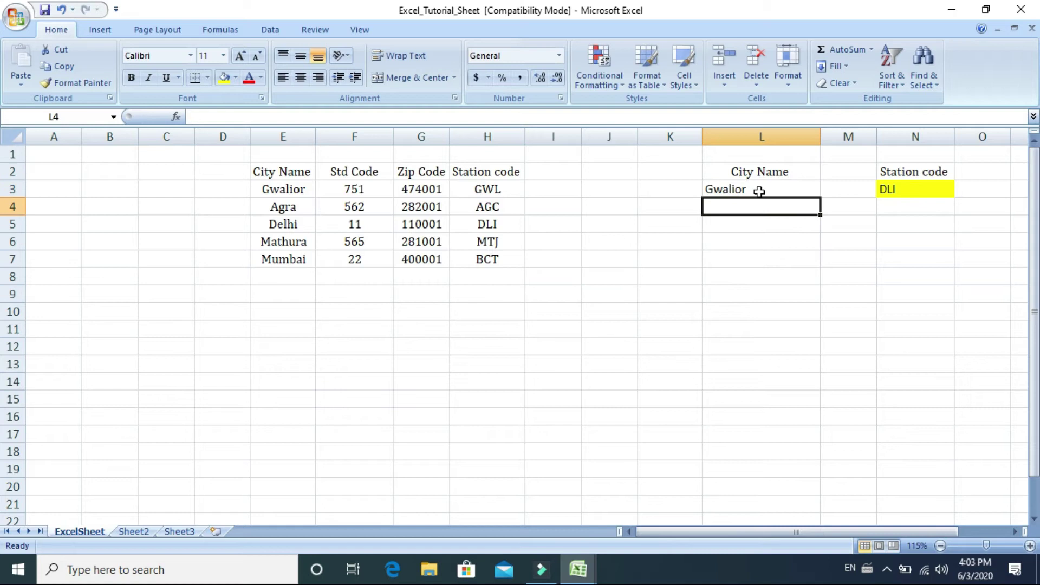
{"action": "left_click", "coordinate": [793, 191]}
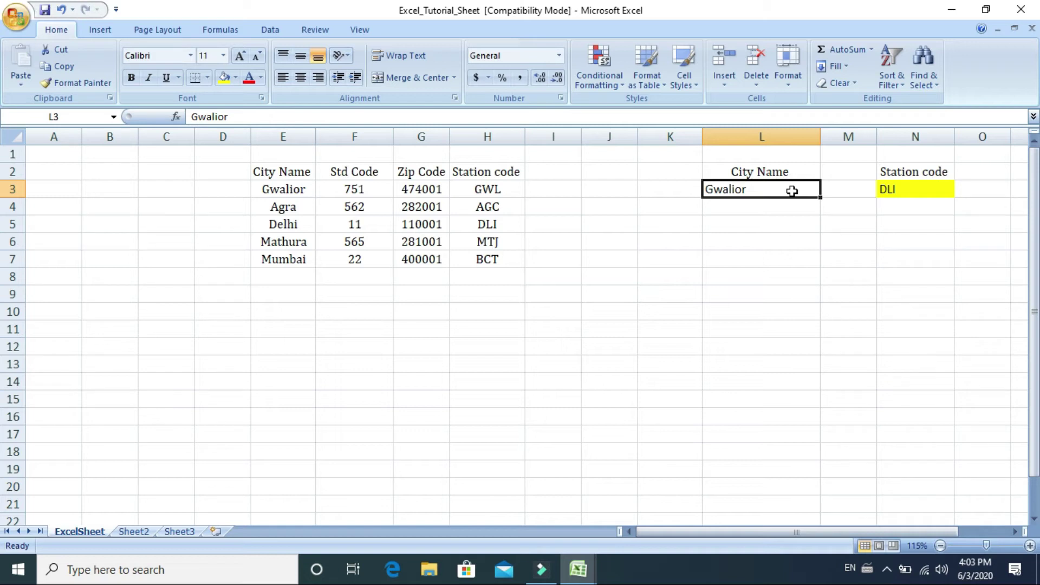
{"action": "type", "text": "Delhi"}
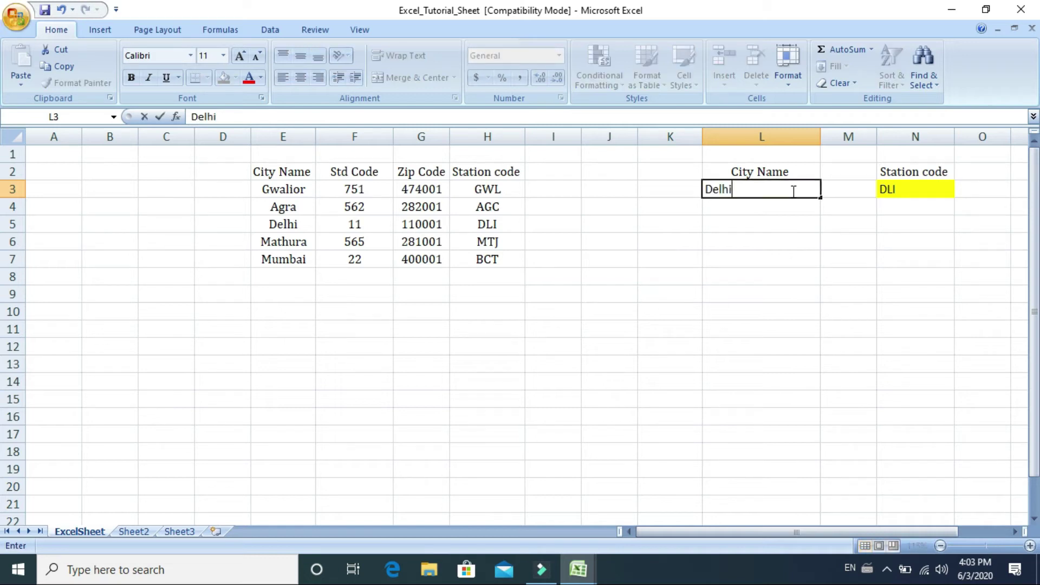
{"action": "key", "text": "Return"}
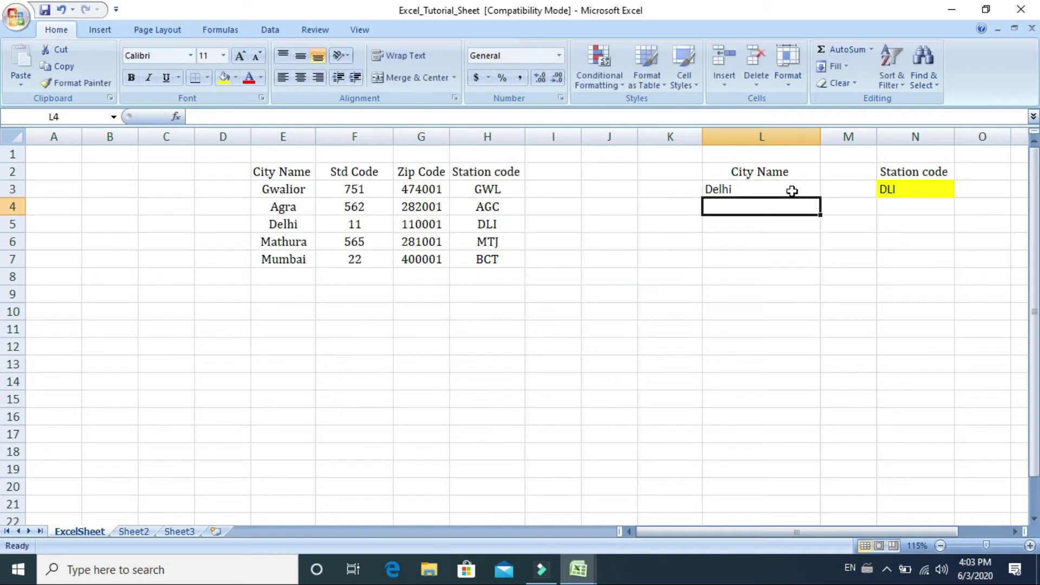
Enter Mumbai in cell L3 as the city to look up.
{"action": "left_click", "coordinate": [792, 190]}
{"action": "type", "text": "M"}
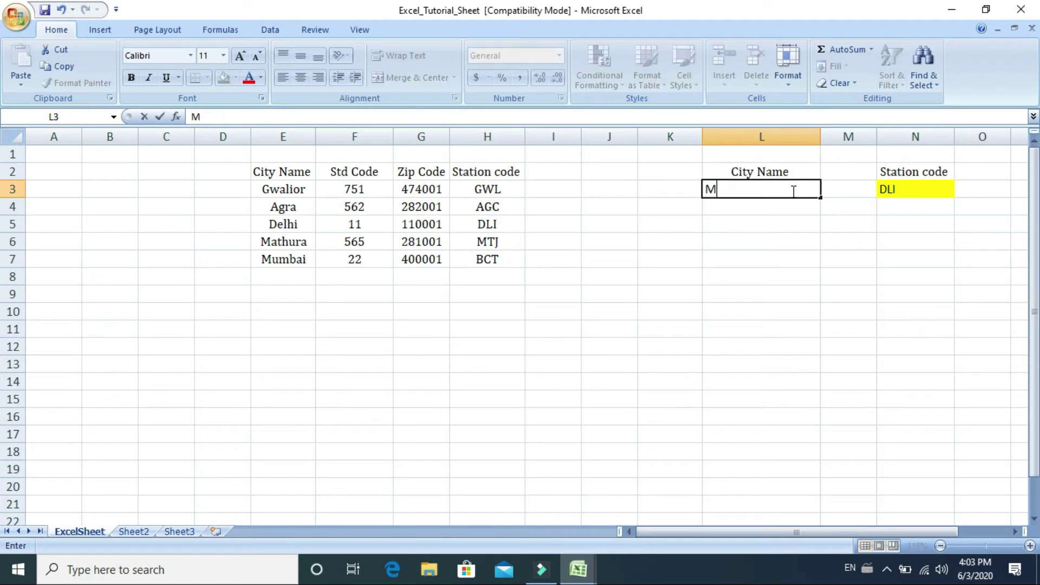
{"action": "type", "text": "umbai"}
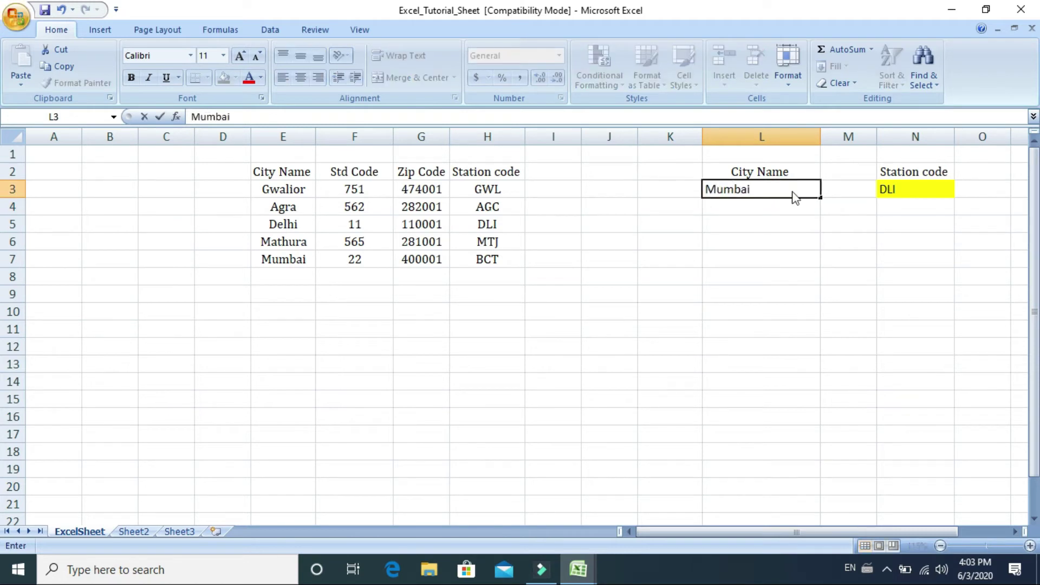
{"action": "key", "text": "Return"}
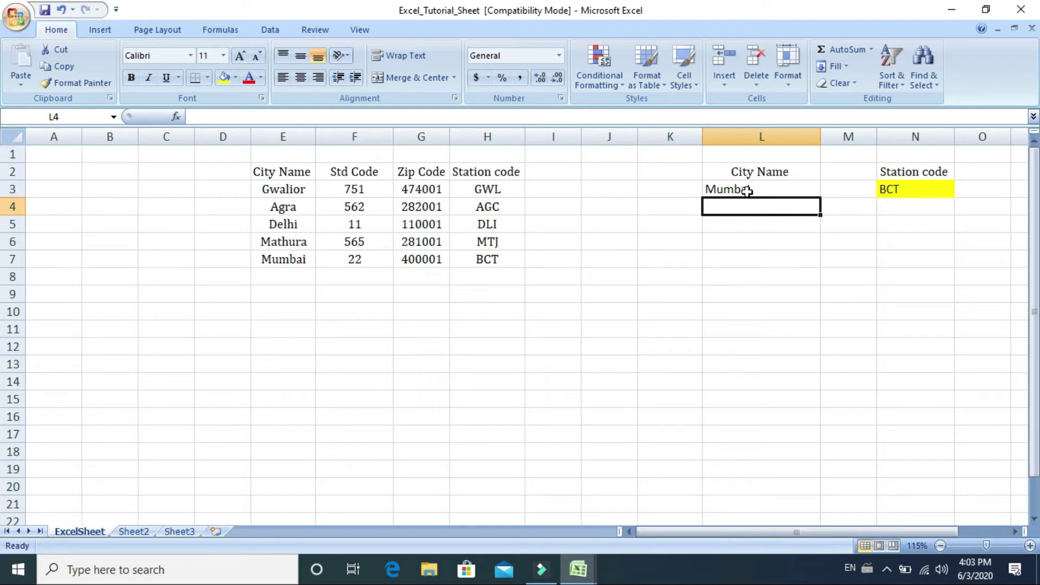
{"action": "left_click", "coordinate": [748, 191]}
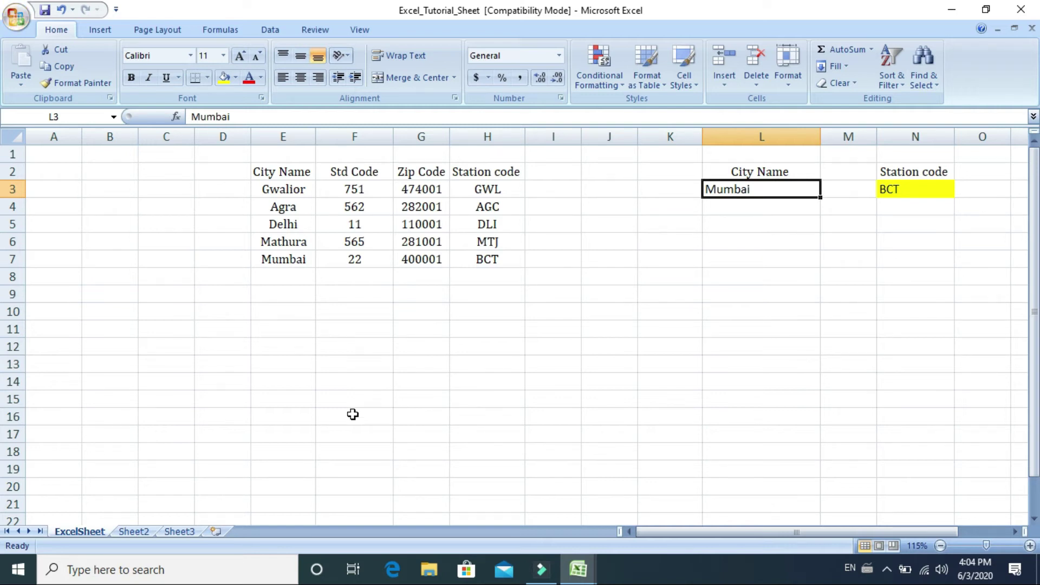
On Sheet2, enter the header City code in E2 and station code in G2.
{"action": "left_click", "coordinate": [134, 532]}
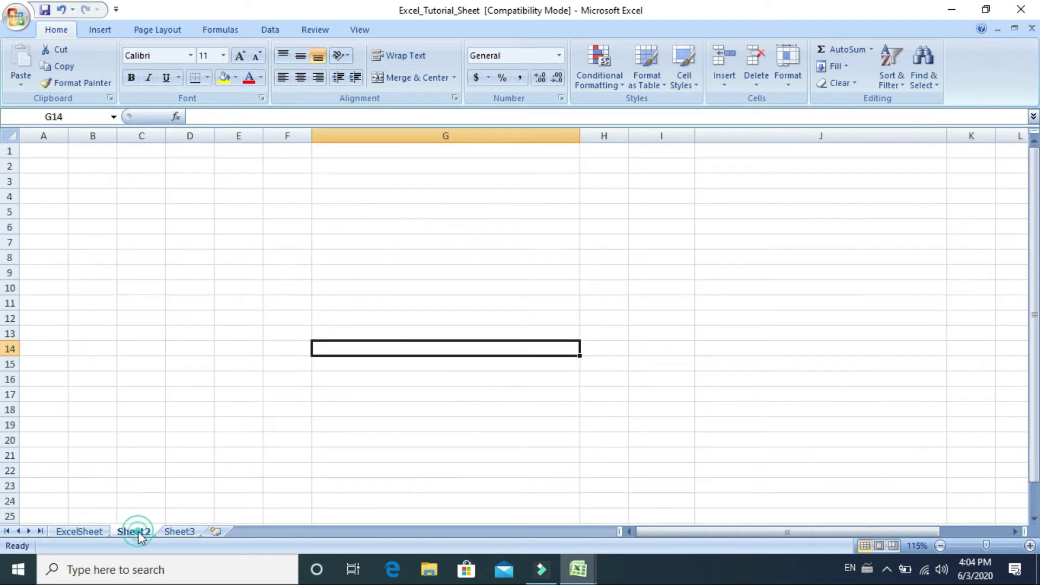
{"action": "left_click", "coordinate": [579, 134]}
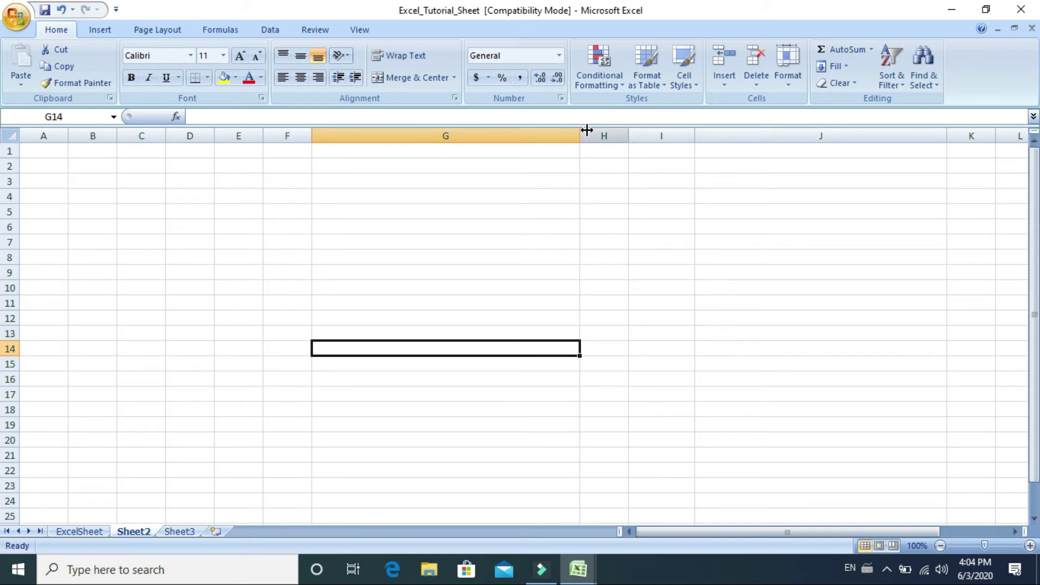
{"action": "left_click", "coordinate": [247, 167]}
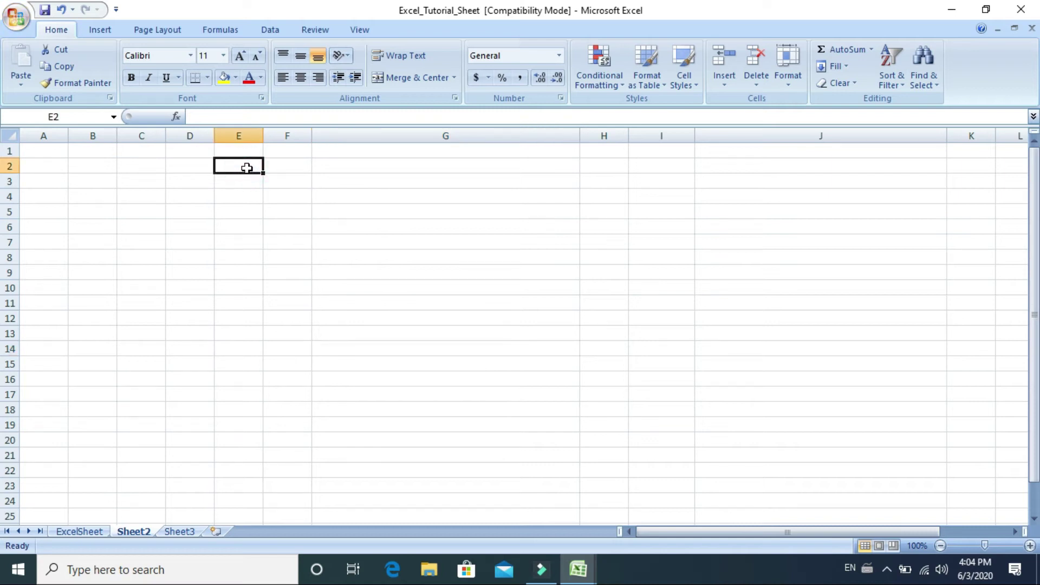
{"action": "type", "text": "City code"}
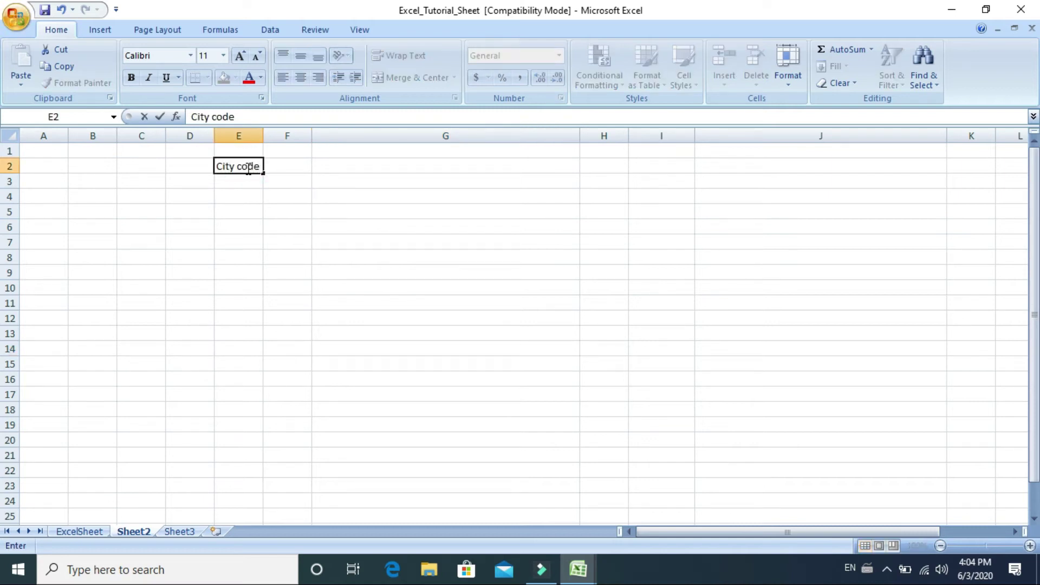
{"action": "left_click", "coordinate": [346, 168]}
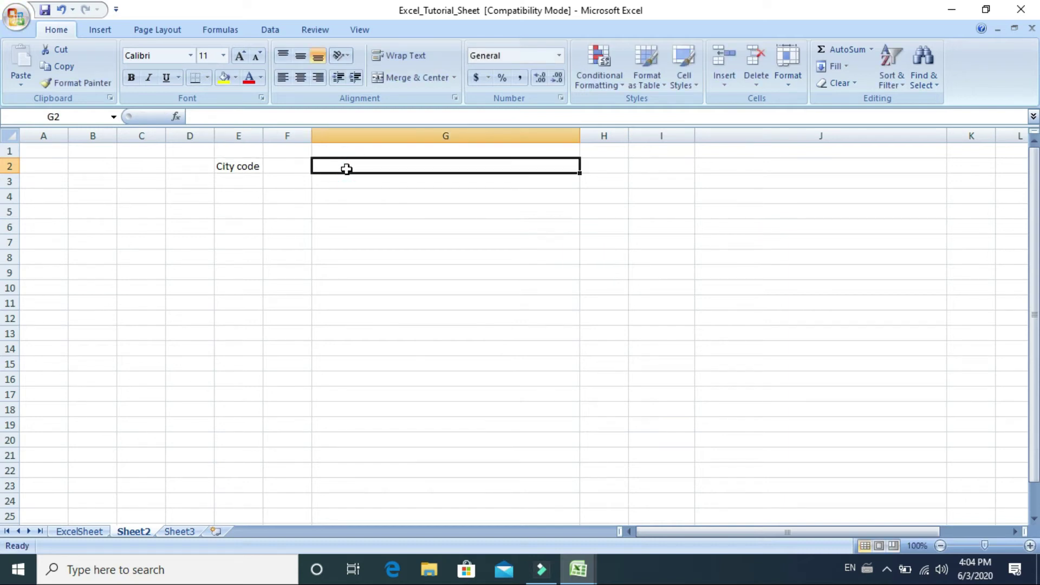
{"action": "type", "text": "statiob"}
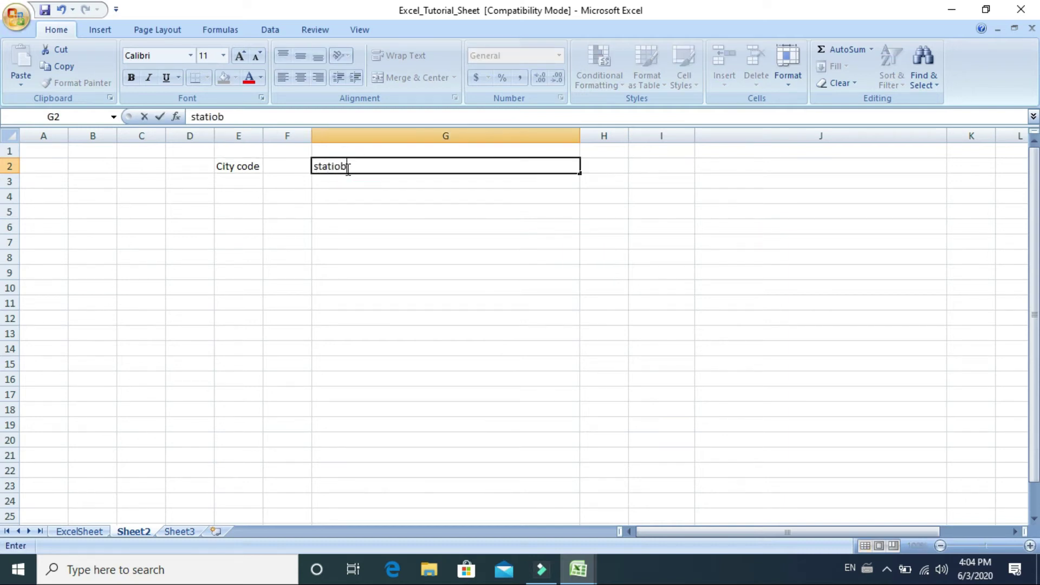
{"action": "key", "text": "BackSpace"}
{"action": "type", "text": "n code"}
{"action": "left_click", "coordinate": [347, 170]}
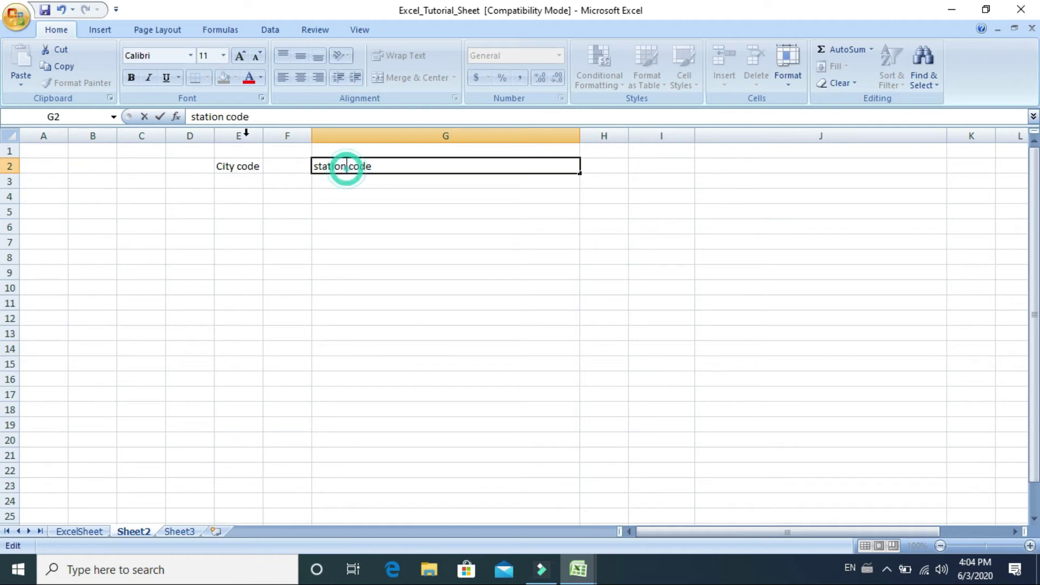
{"action": "left_click", "coordinate": [303, 242]}
Fill cells E3:G3 below the Sheet2 headers with yellow and set their font size to 72.
{"action": "left_click_drag", "start_coordinate": [239, 184], "coordinate": [395, 186]}
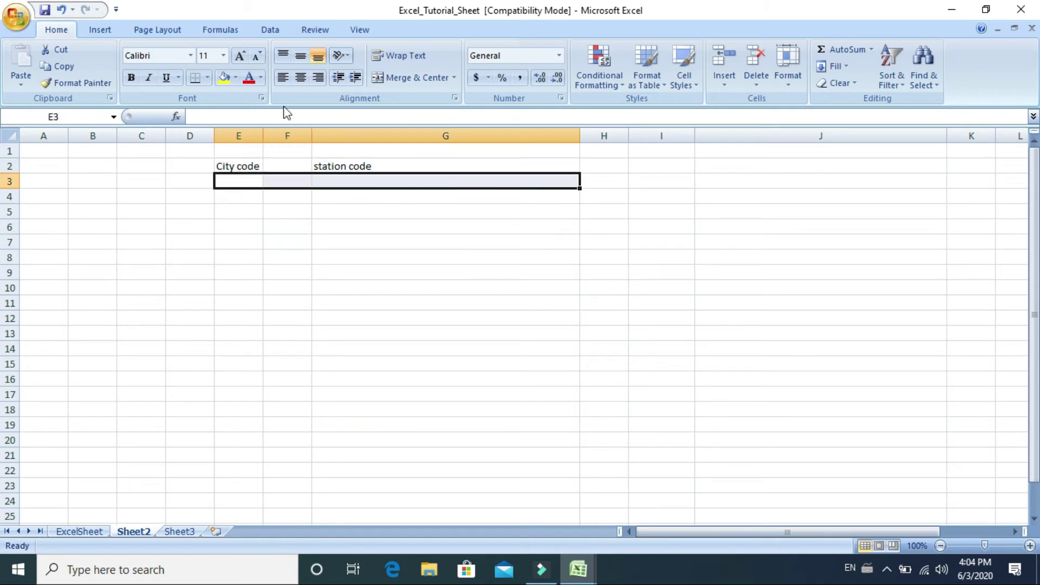
{"action": "left_click", "coordinate": [235, 78]}
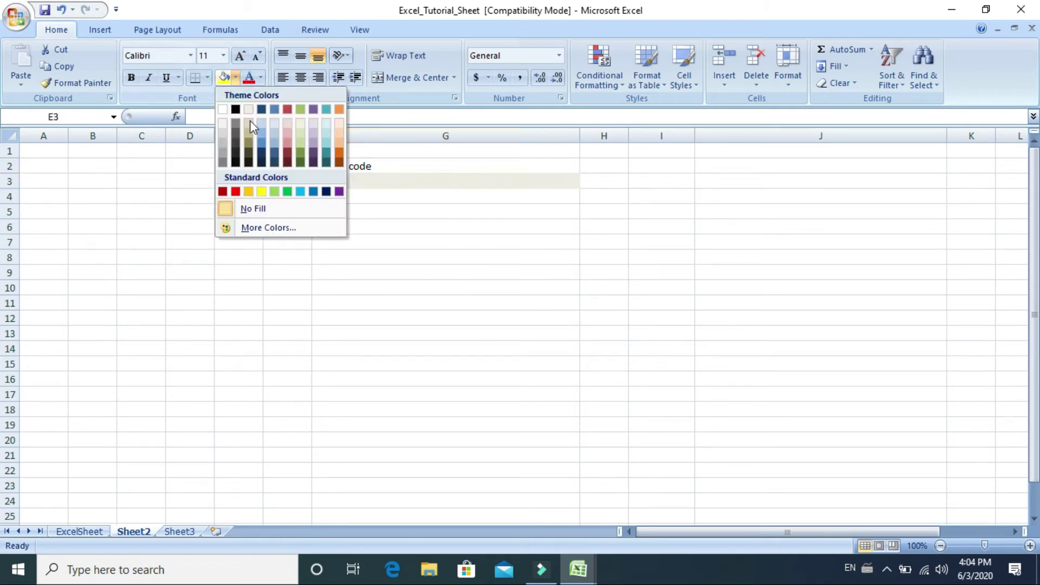
{"action": "left_click", "coordinate": [261, 192]}
{"action": "left_click", "coordinate": [224, 56]}
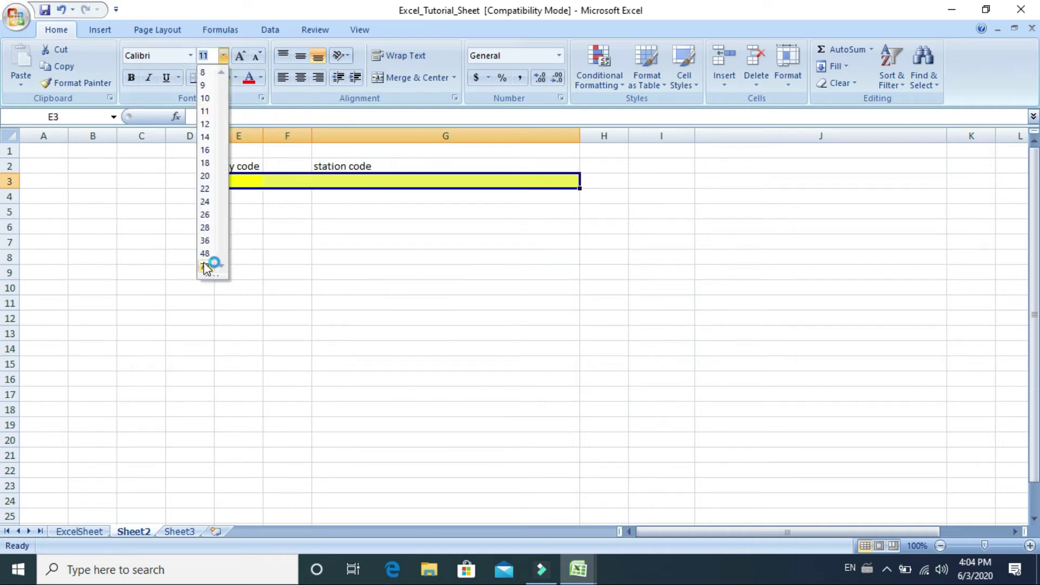
{"action": "left_click", "coordinate": [205, 266]}
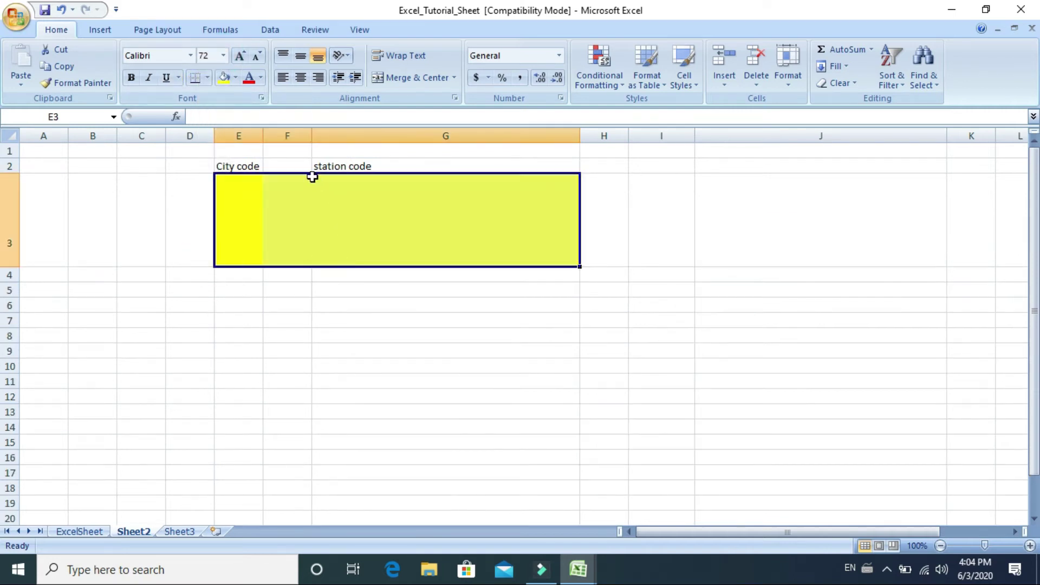
Try inserting a blank column before column F, and undo the insertion.
{"action": "left_click", "coordinate": [301, 133]}
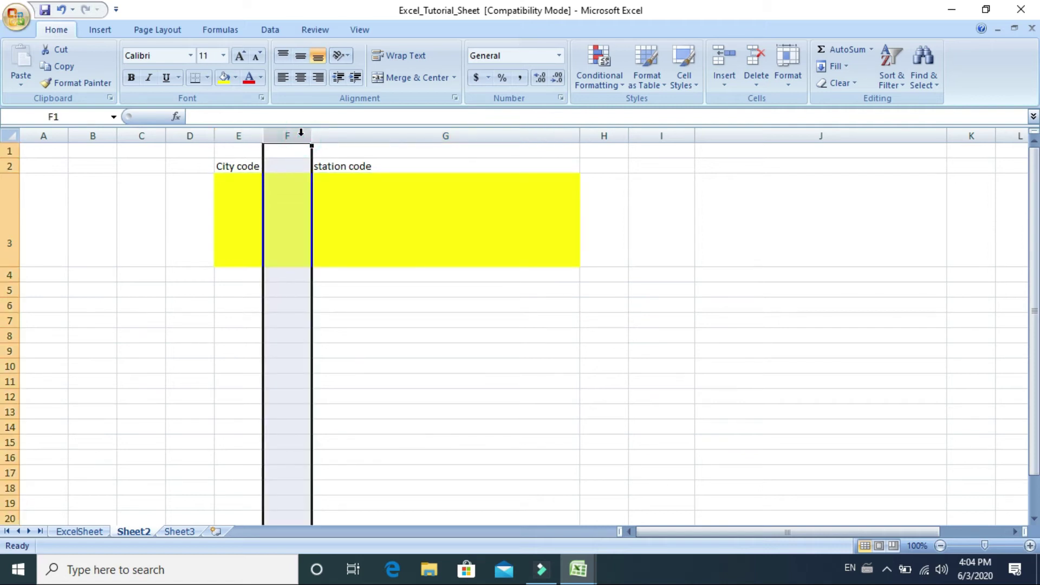
{"action": "right_click", "coordinate": [301, 134]}
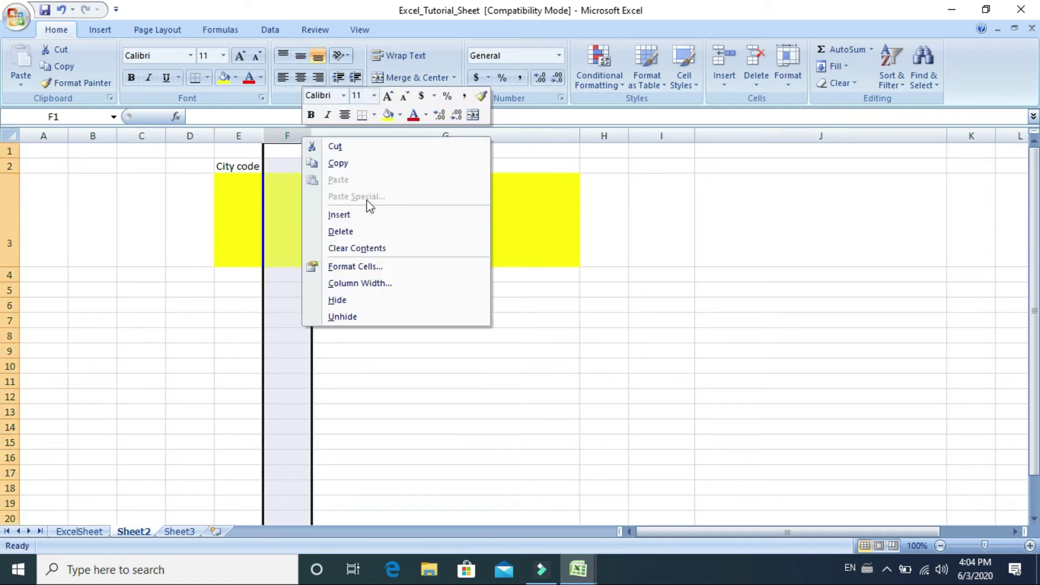
{"action": "left_click", "coordinate": [384, 215]}
{"action": "left_click", "coordinate": [483, 349]}
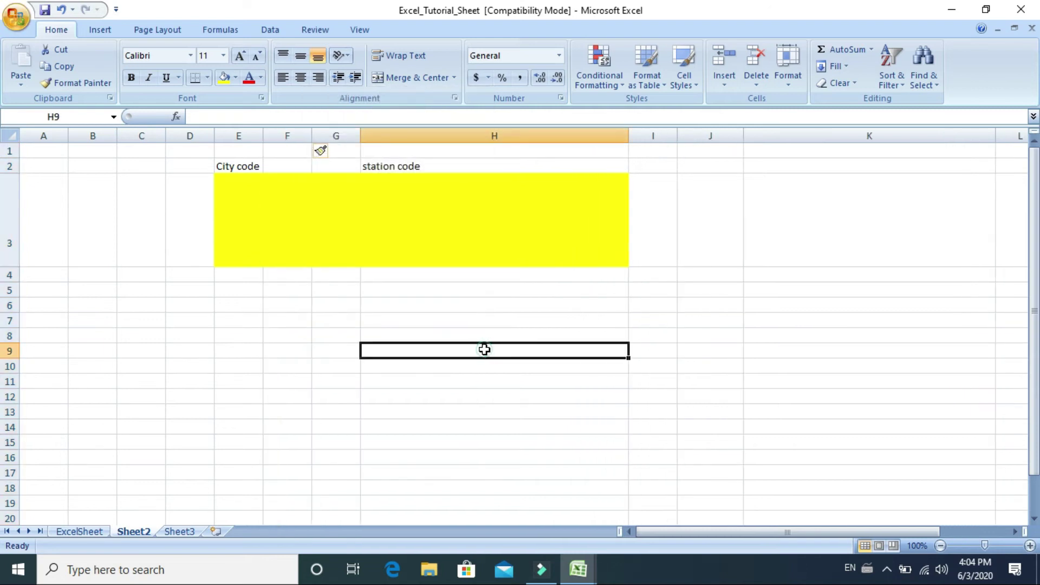
{"action": "left_click", "coordinate": [428, 217]}
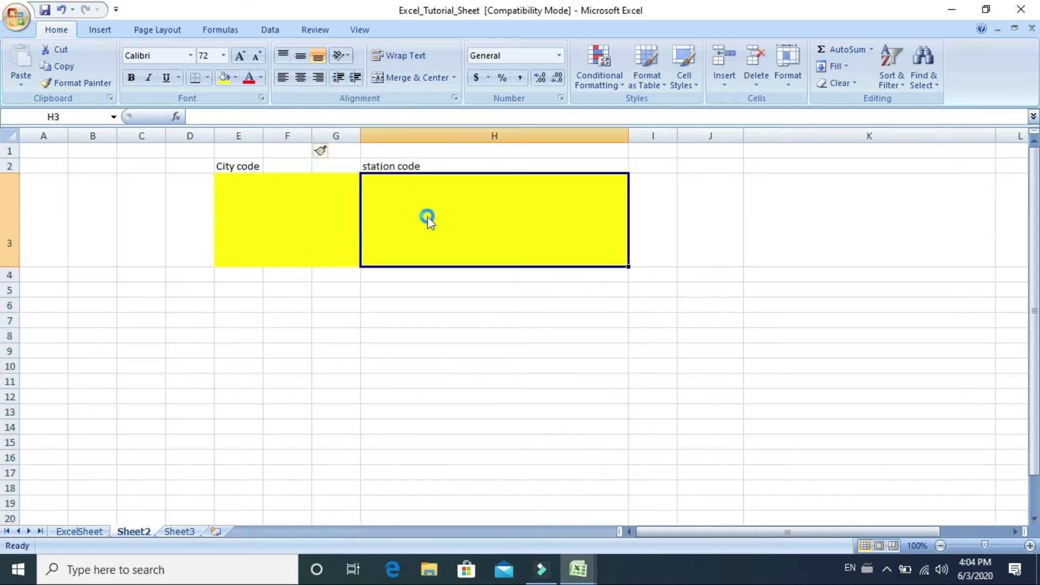
{"action": "key", "text": "ctrl+z"}
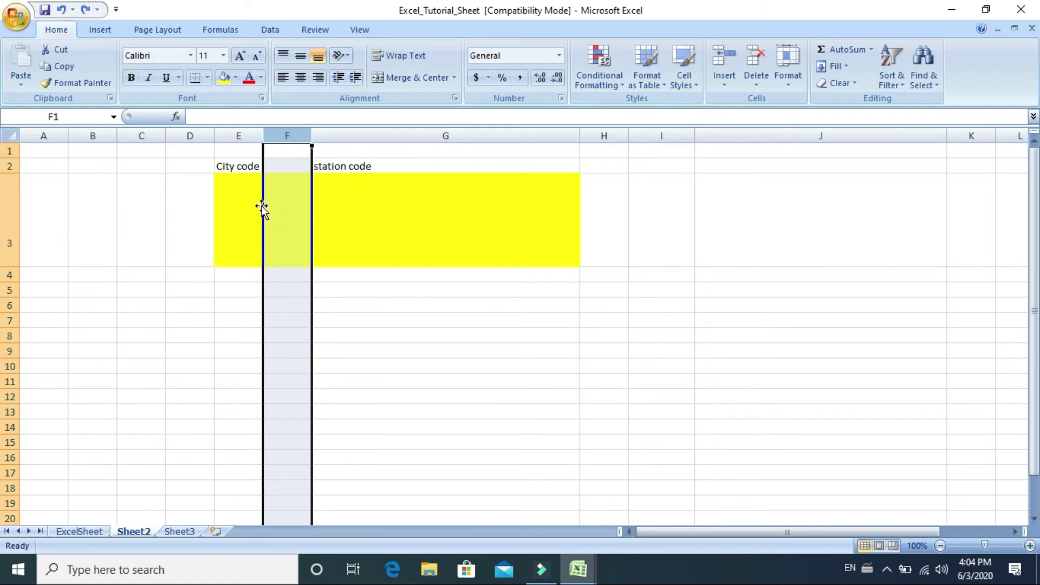
Fill cell G3 under station code with the lightest red theme shade and make its text bold.
{"action": "left_click", "coordinate": [430, 200]}
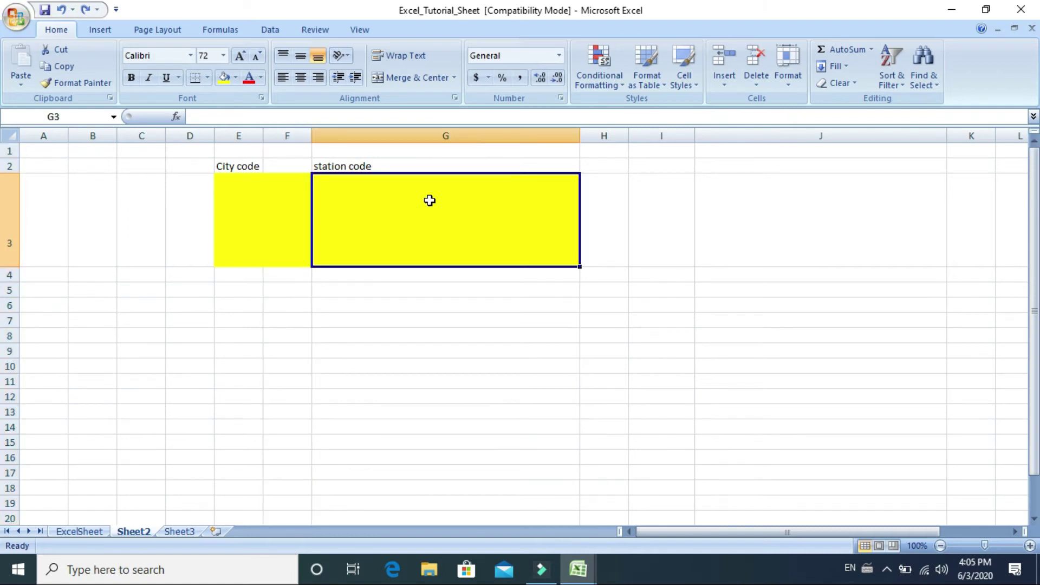
{"action": "left_click", "coordinate": [235, 77]}
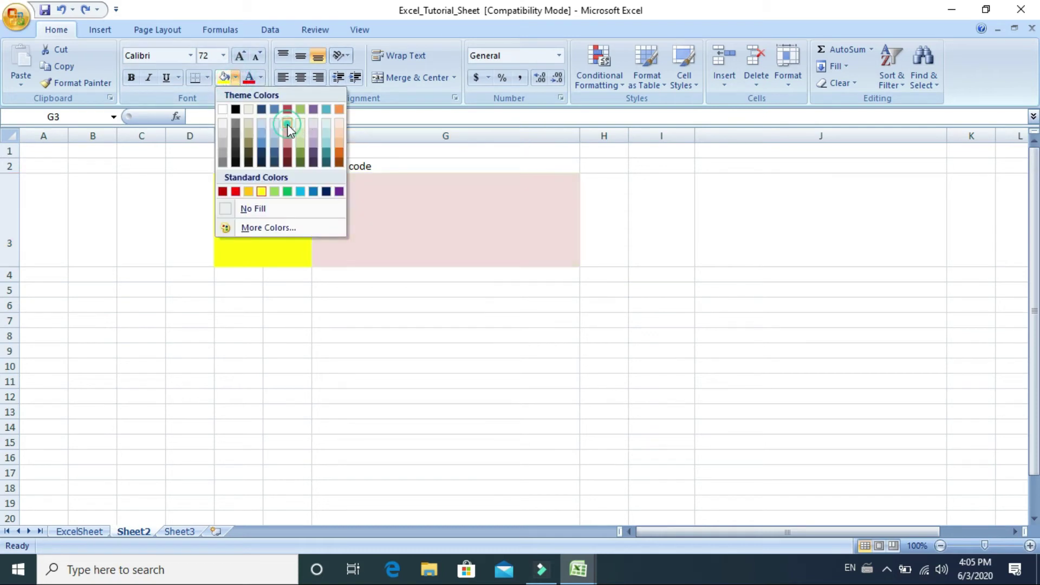
{"action": "left_click", "coordinate": [287, 125]}
{"action": "left_click", "coordinate": [131, 77]}
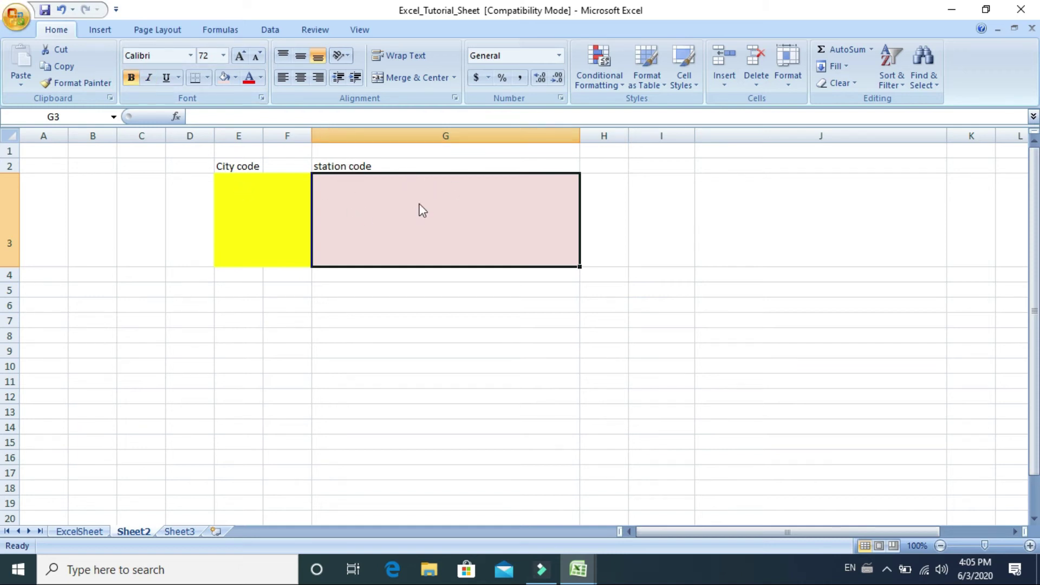
Start a VLOOKUP formula in cell G3 of Sheet2 with E3 as the lookup value.
{"action": "type", "text": "=vloo"}
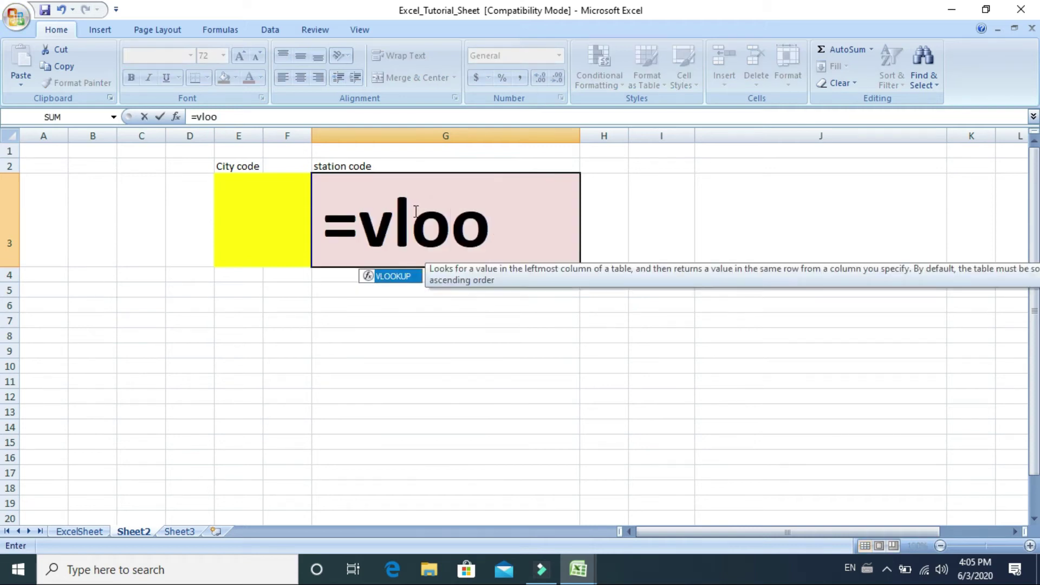
{"action": "key", "text": "Tab"}
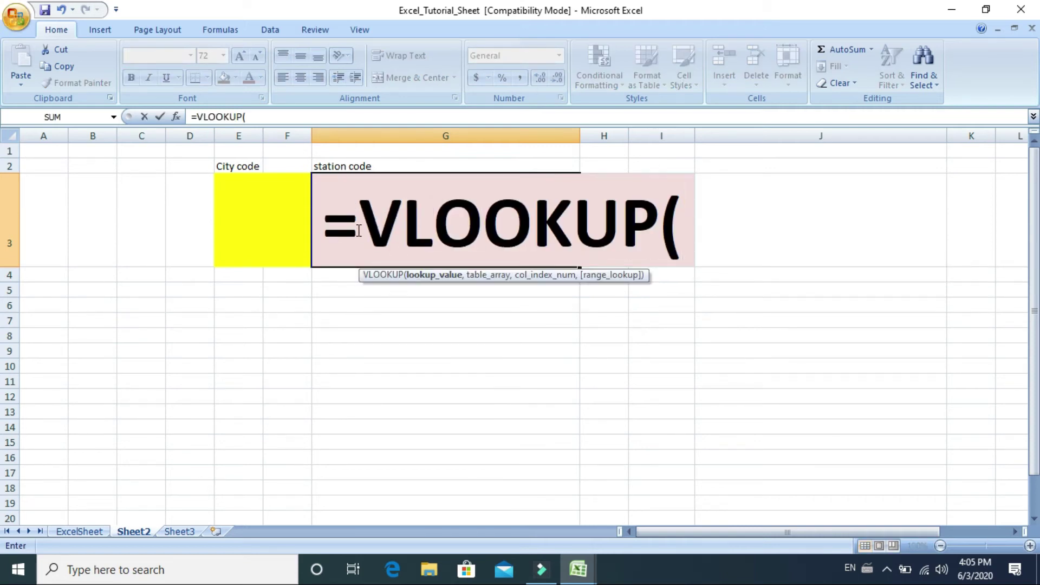
{"action": "left_click", "coordinate": [263, 238]}
{"action": "type", "text": ","}
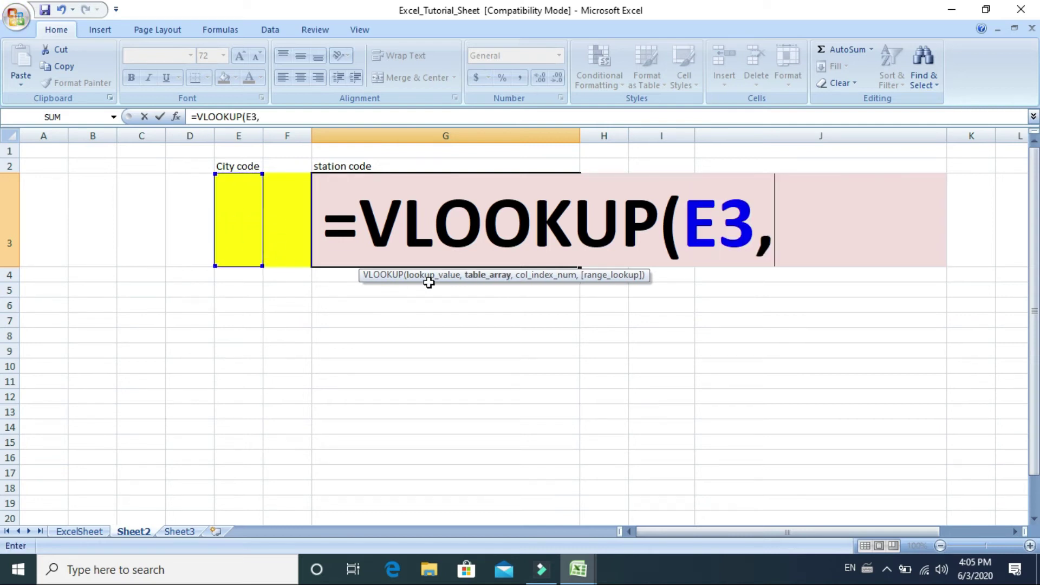
Complete the G3 VLOOKUP with ExcelSheet's city table E2:H7 (Table) as table array, column index 4 and range lookup true.
{"action": "left_click", "coordinate": [82, 532]}
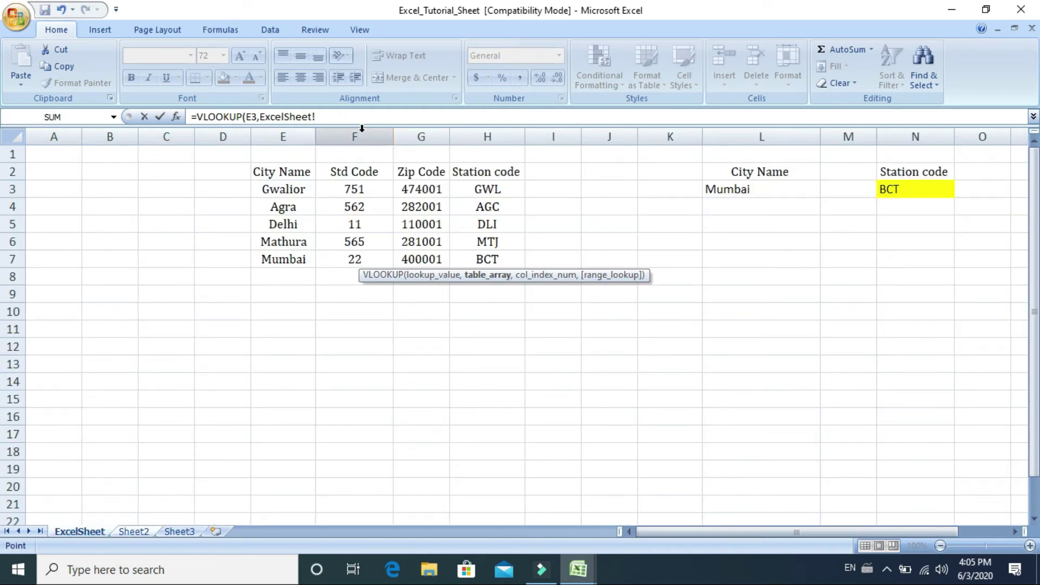
{"action": "left_click_drag", "start_coordinate": [267, 172], "coordinate": [465, 255]}
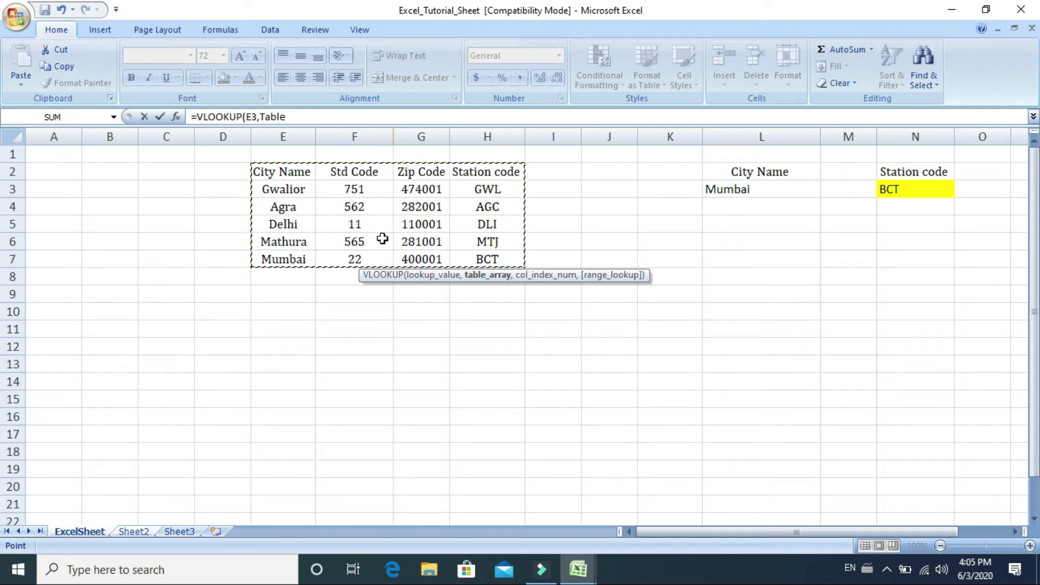
{"action": "left_click", "coordinate": [298, 118]}
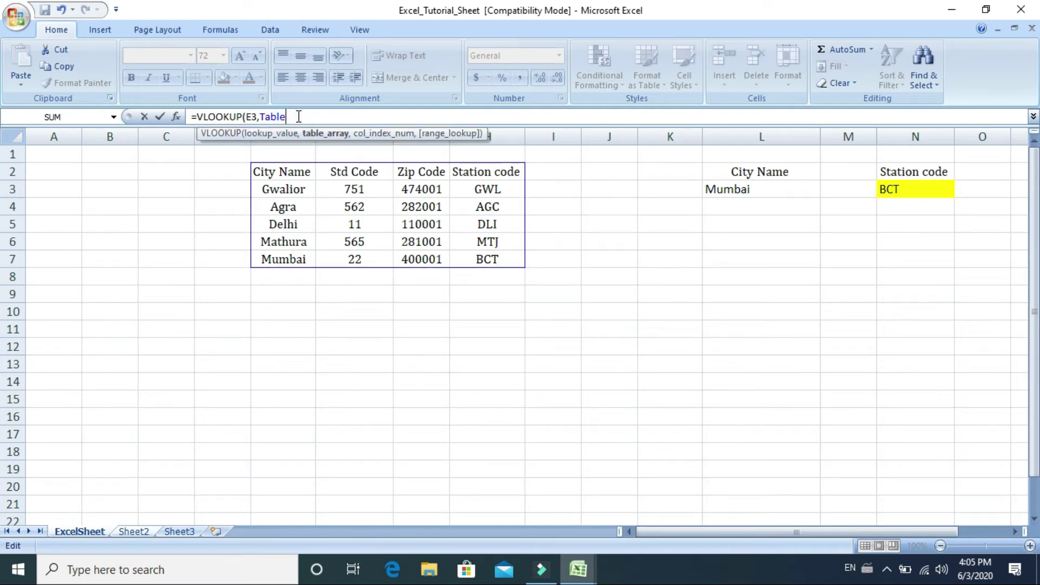
{"action": "type", "text": ","}
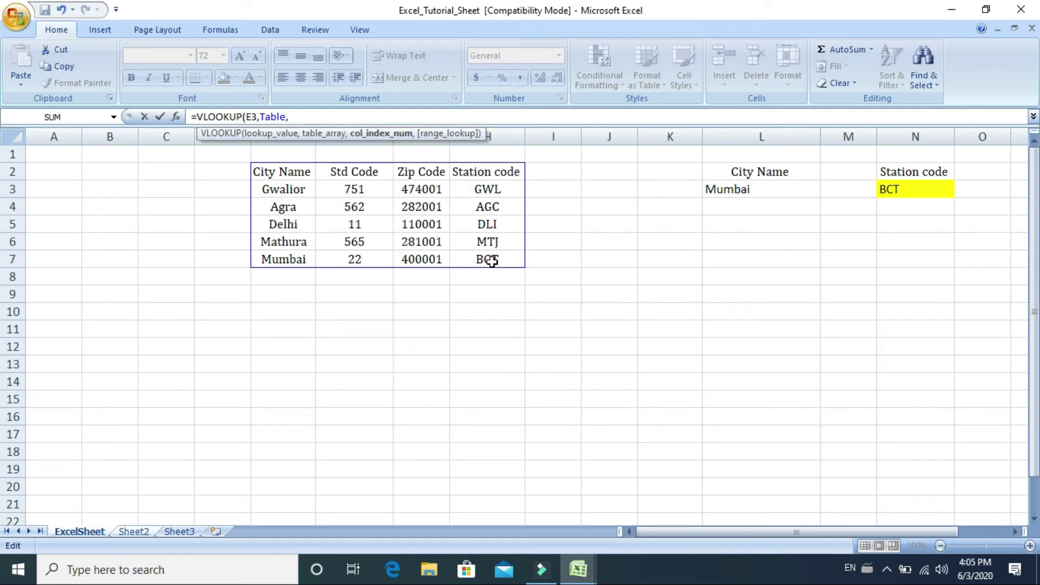
{"action": "type", "text": "4,"}
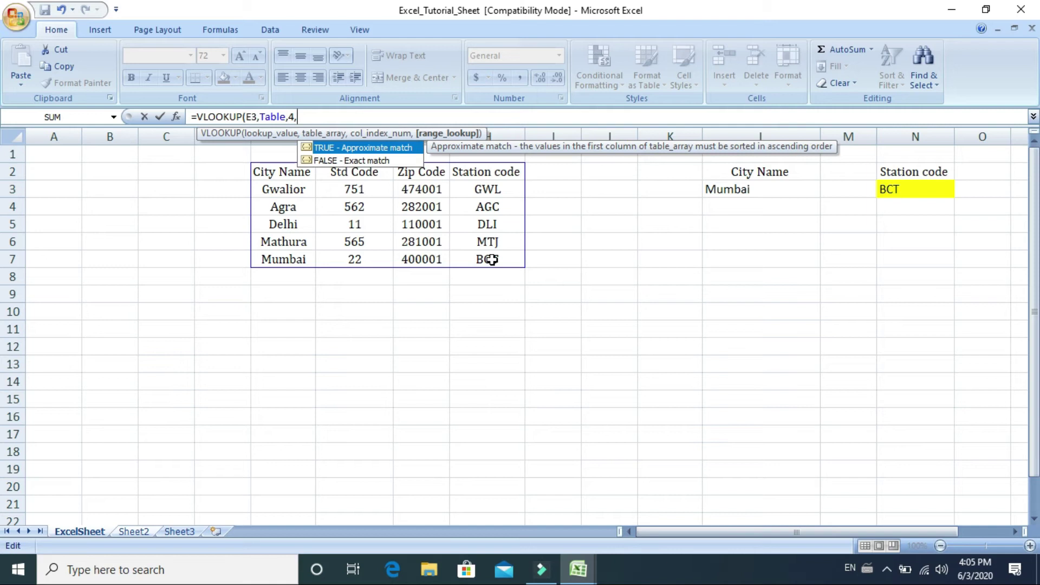
{"action": "type", "text": "tru"}
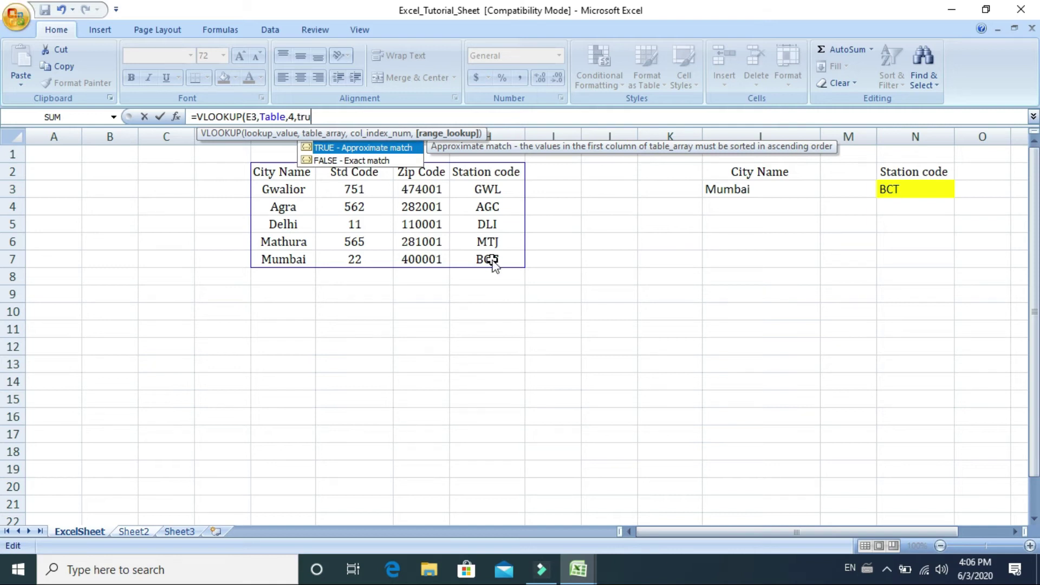
{"action": "type", "text": "e)"}
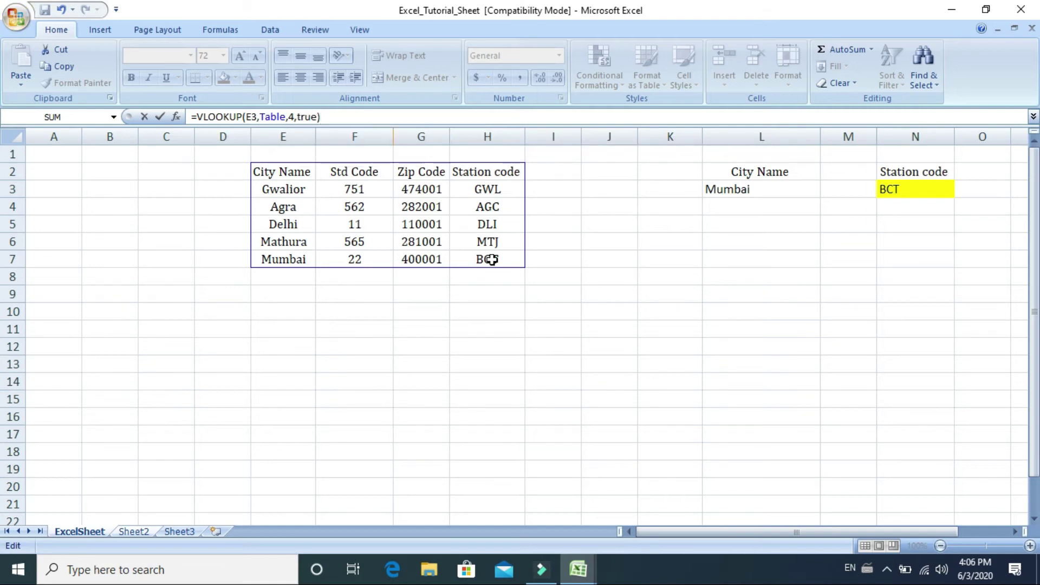
{"action": "key", "text": "Return"}
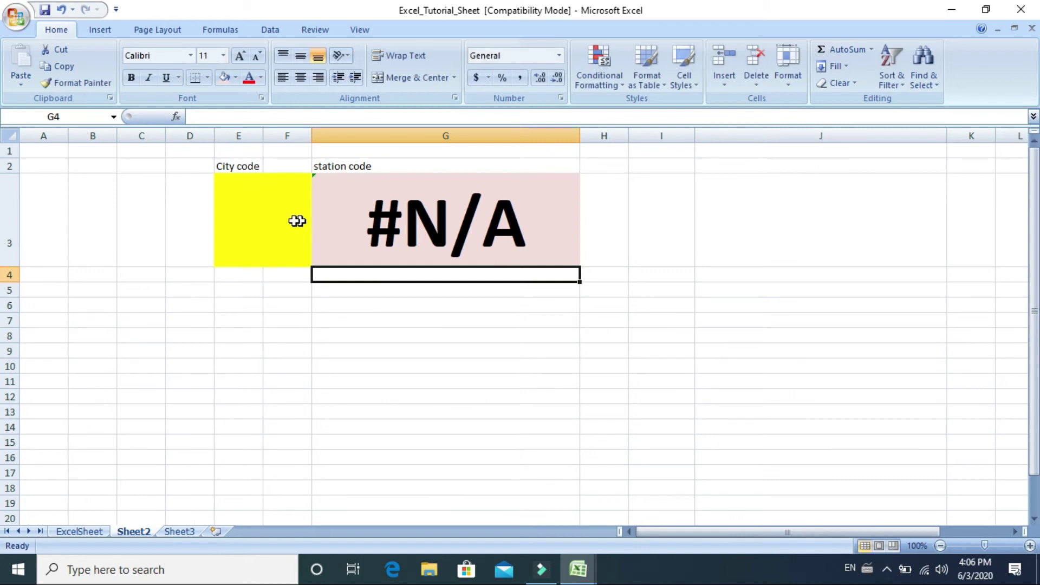
Enter delhi in cell E3 as the city to look up and autofit the width of column E.
{"action": "left_click", "coordinate": [240, 209]}
{"action": "type", "text": "delhi"}
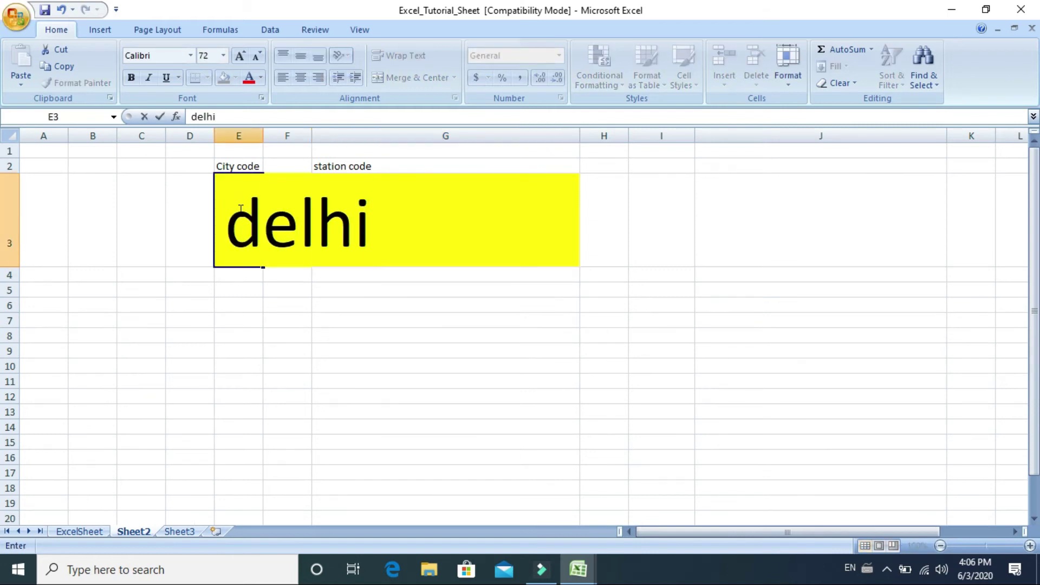
{"action": "key", "text": "Return"}
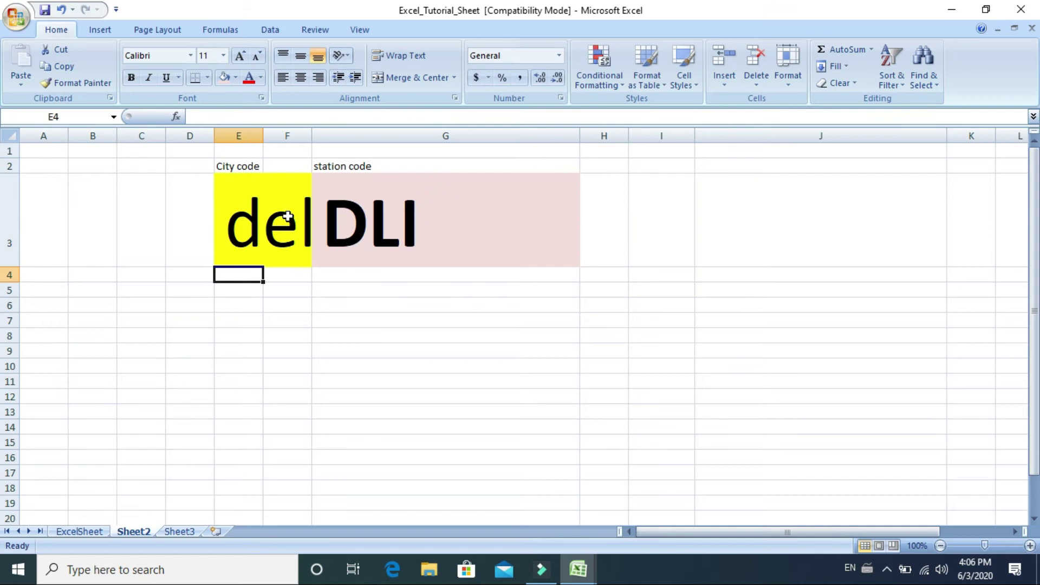
{"action": "double_click", "coordinate": [261, 130]}
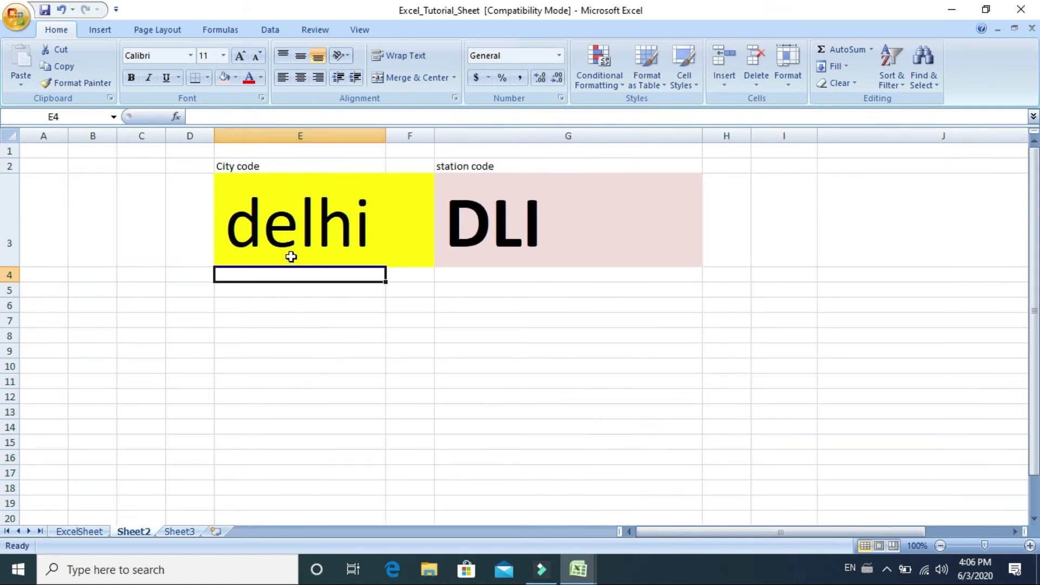
Replace the lookup city in E3 with mathura and autofit column E to the longer name.
{"action": "left_click", "coordinate": [291, 236]}
{"action": "type", "text": "mathura"}
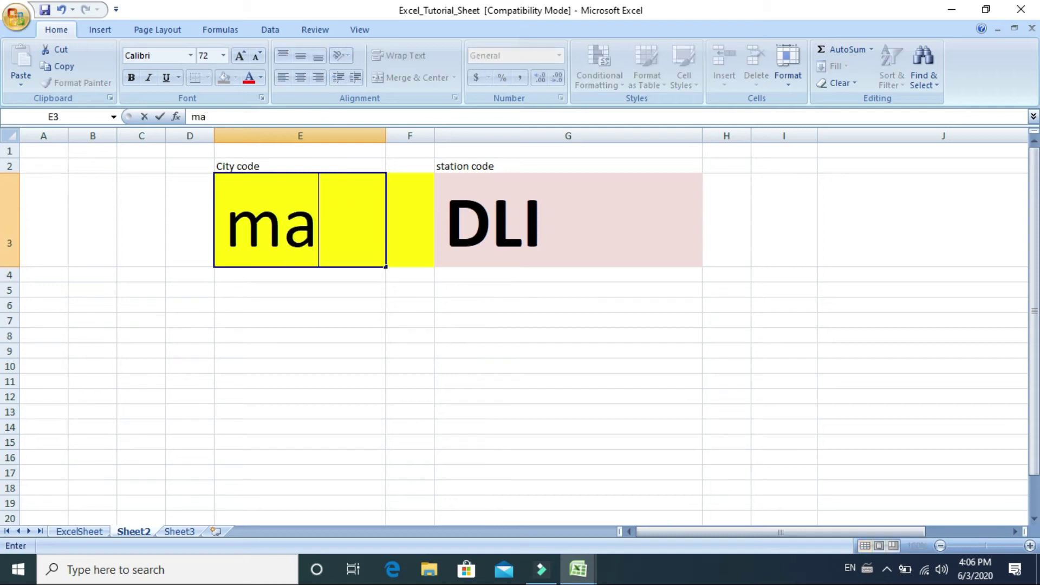
{"action": "key", "text": "Return"}
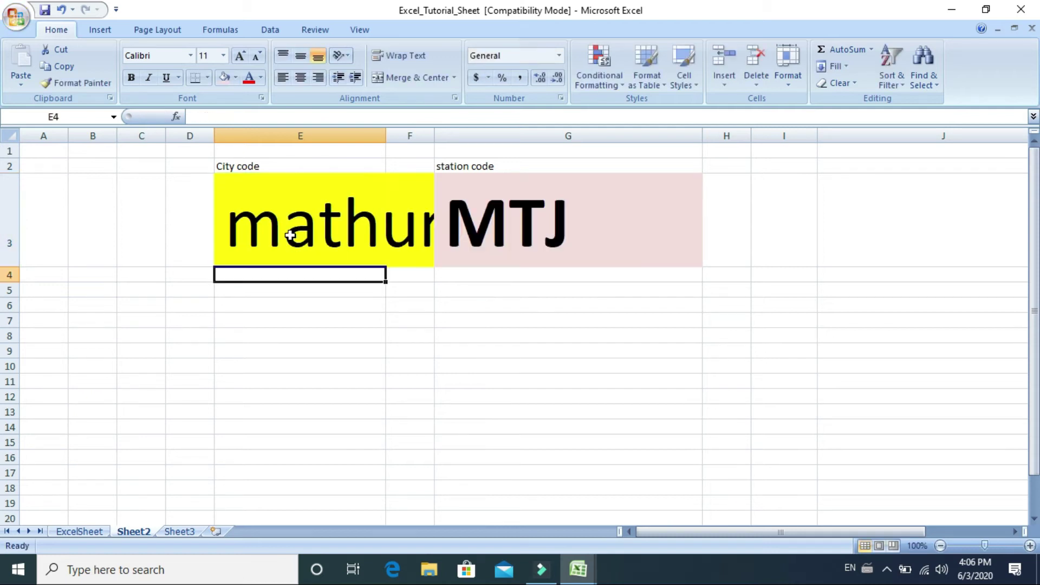
{"action": "double_click", "coordinate": [386, 135]}
{"action": "left_click", "coordinate": [622, 339]}
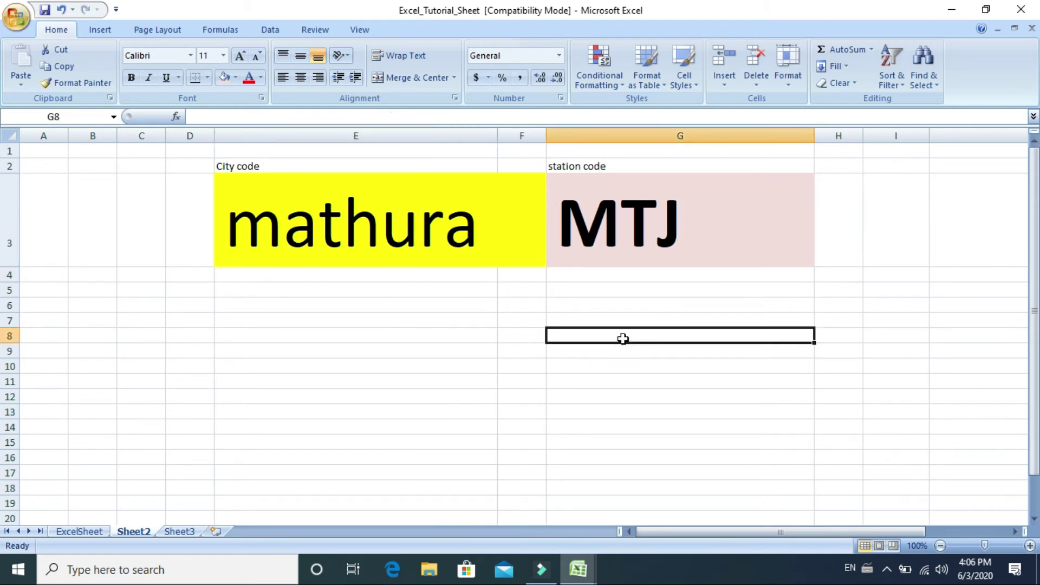
Compare ExcelSheet's source data with the Sheet2 lookup, and check the range name assigned to city table E2:H7.
{"action": "left_click", "coordinate": [81, 531]}
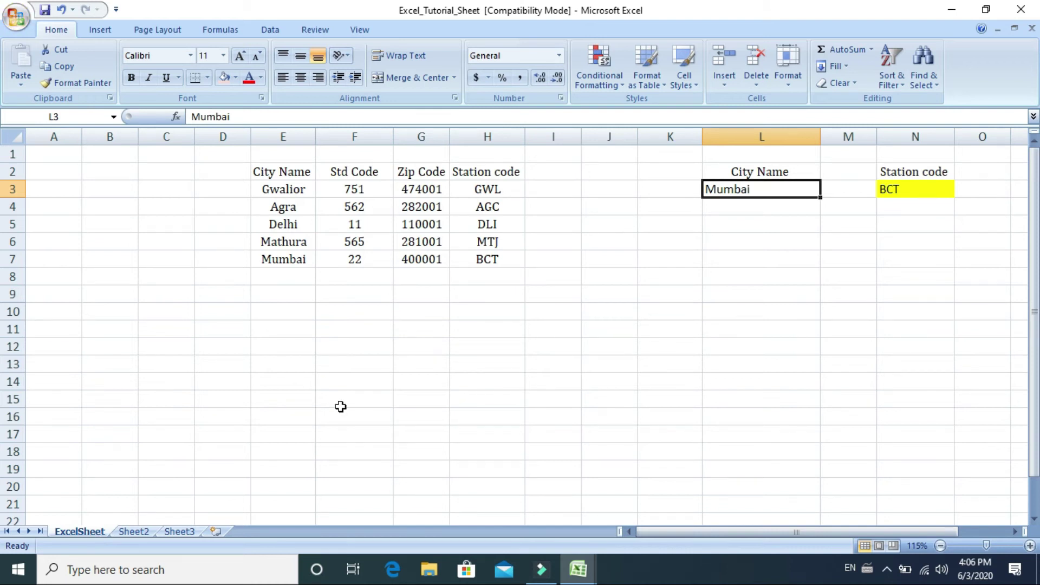
{"action": "left_click", "coordinate": [133, 532]}
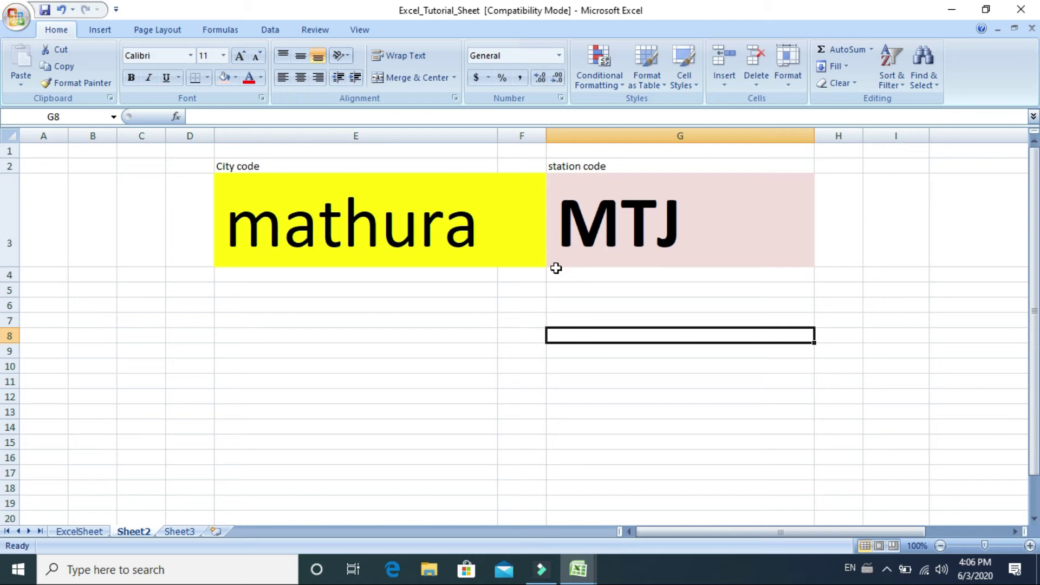
{"action": "left_click", "coordinate": [84, 532]}
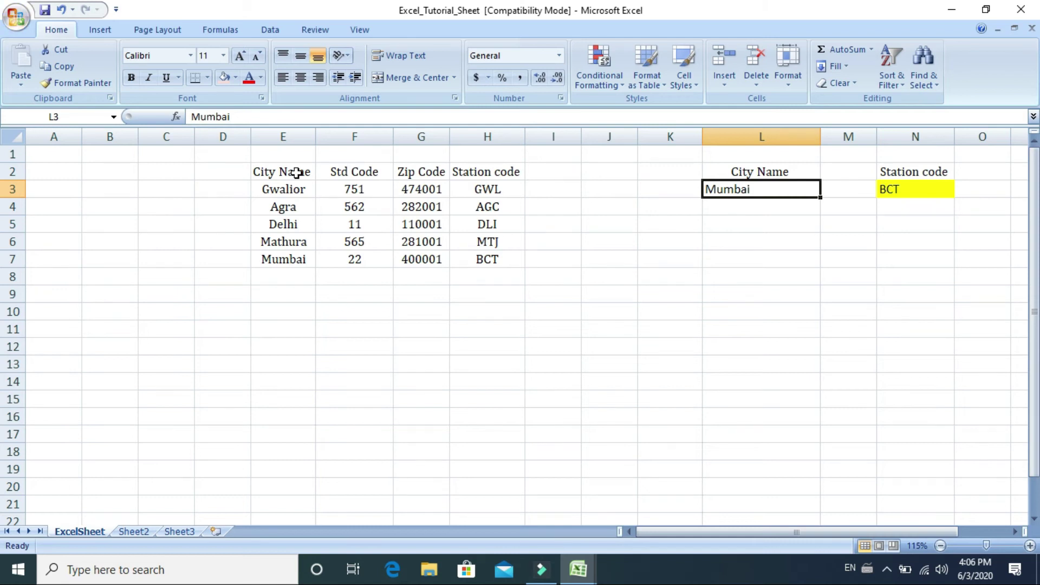
{"action": "left_click_drag", "start_coordinate": [296, 173], "coordinate": [481, 259]}
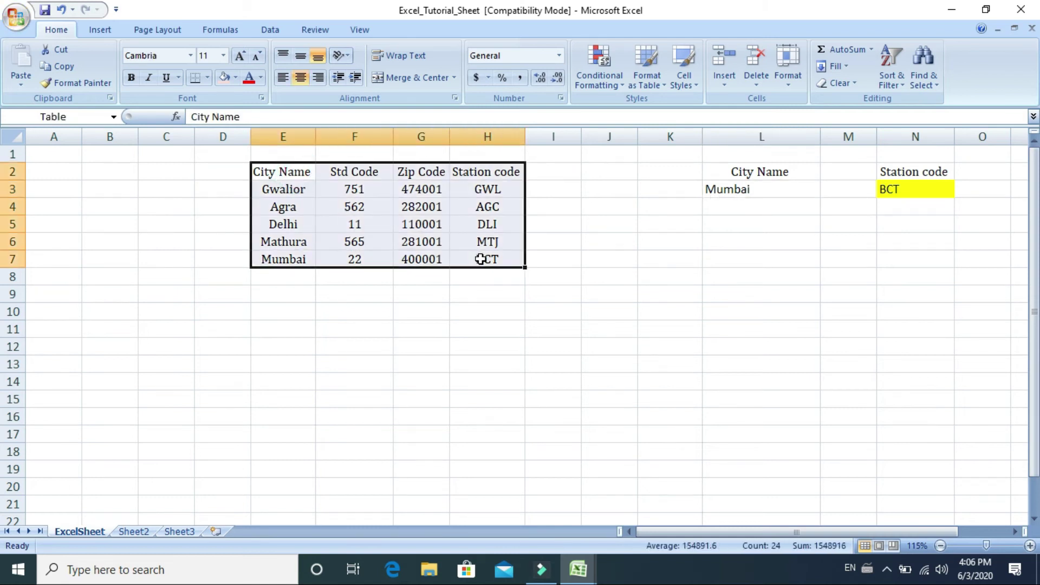
{"action": "left_click", "coordinate": [75, 118]}
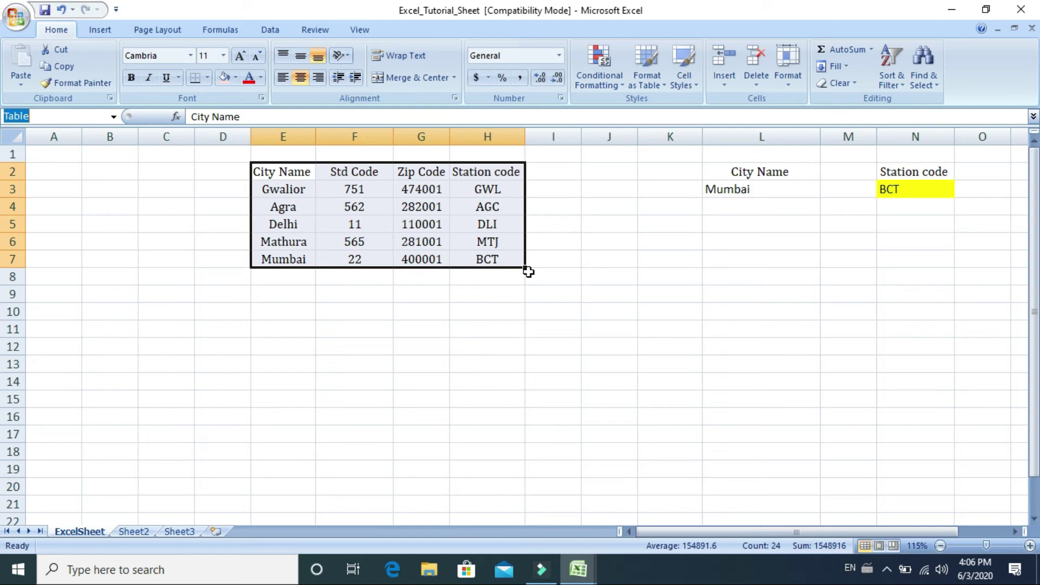
{"action": "left_click", "coordinate": [613, 379]}
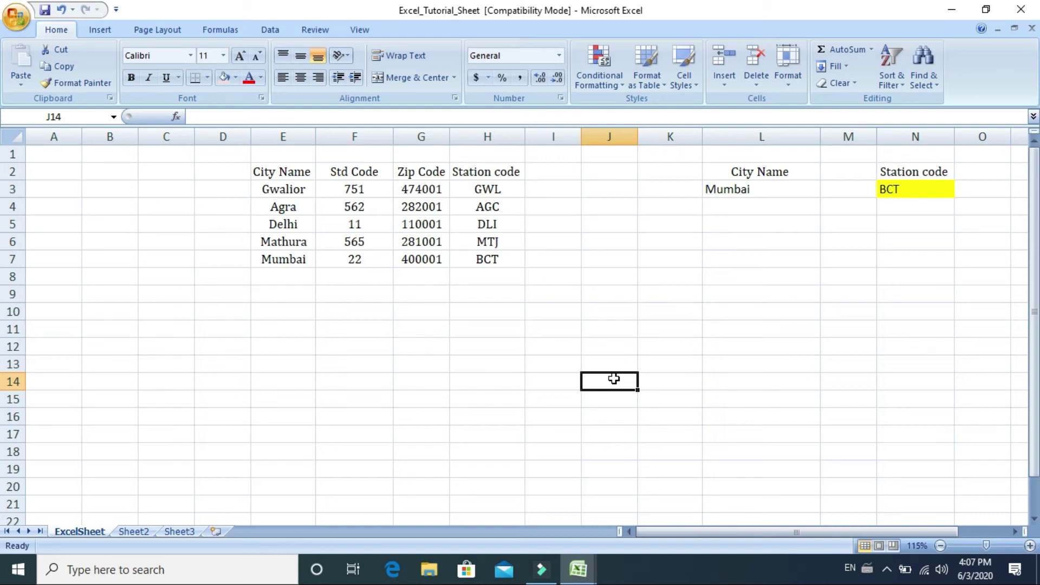
Switch to the Book1 workbook and fill cells G4:H4 on Sheet1 with a light red theme color.
{"action": "left_click", "coordinate": [576, 578]}
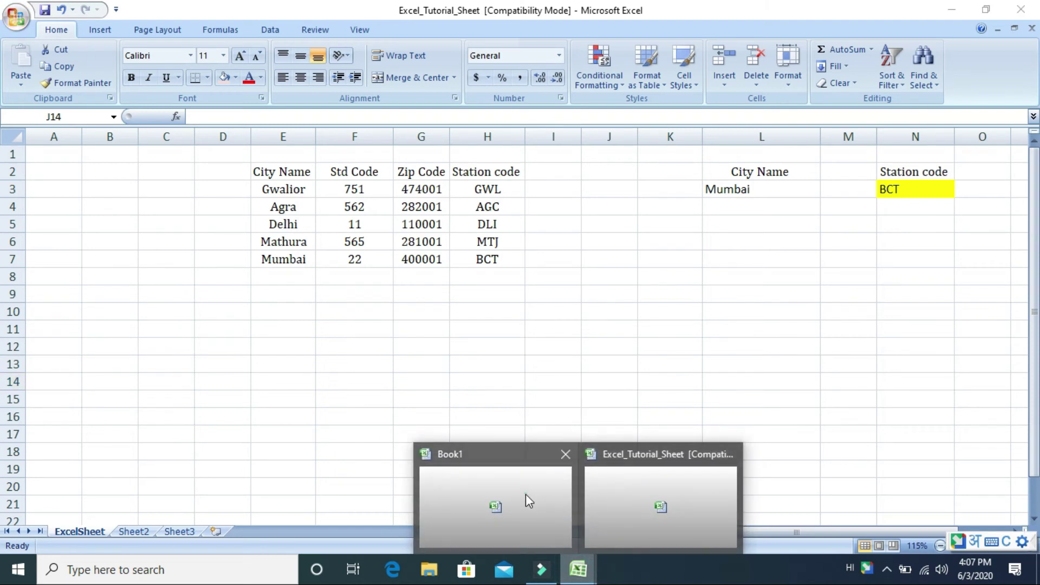
{"action": "left_click", "coordinate": [529, 500]}
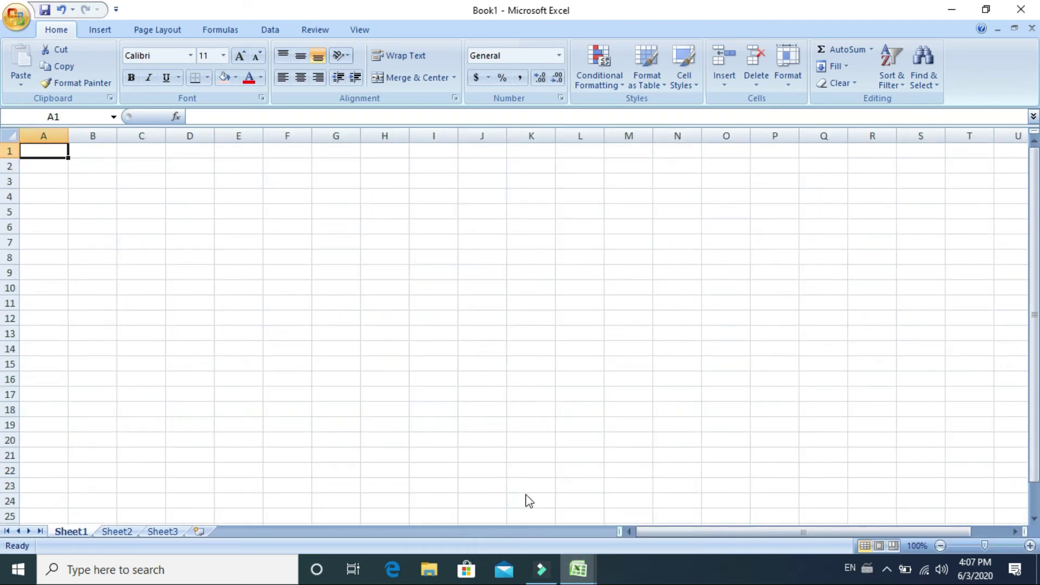
{"action": "left_click", "coordinate": [328, 199]}
{"action": "left_click", "coordinate": [380, 240]}
{"action": "left_click_drag", "start_coordinate": [380, 240], "coordinate": [332, 198]}
{"action": "double_click", "coordinate": [332, 197]}
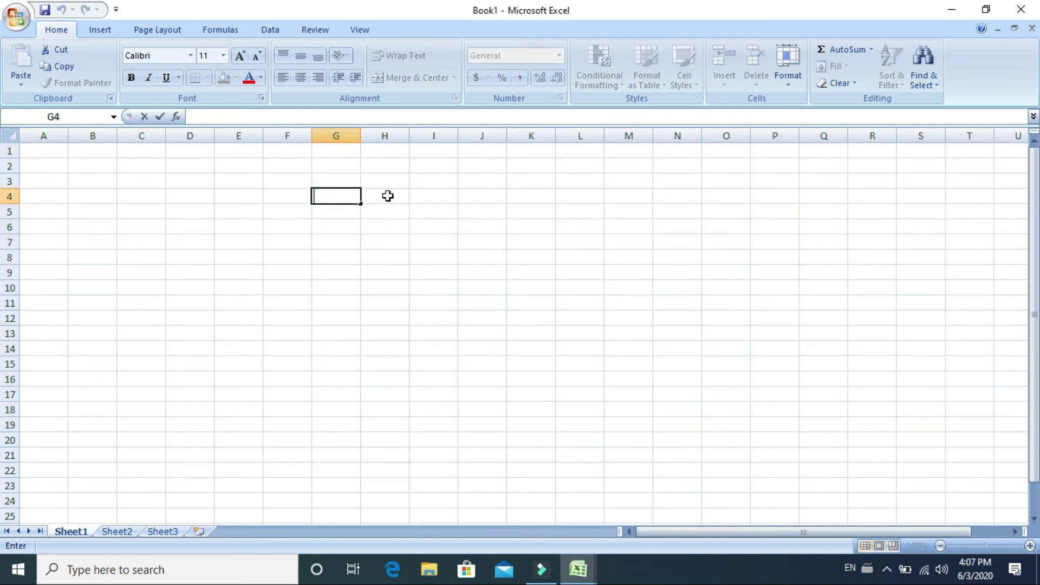
{"action": "left_click_drag", "start_coordinate": [360, 201], "coordinate": [363, 205]}
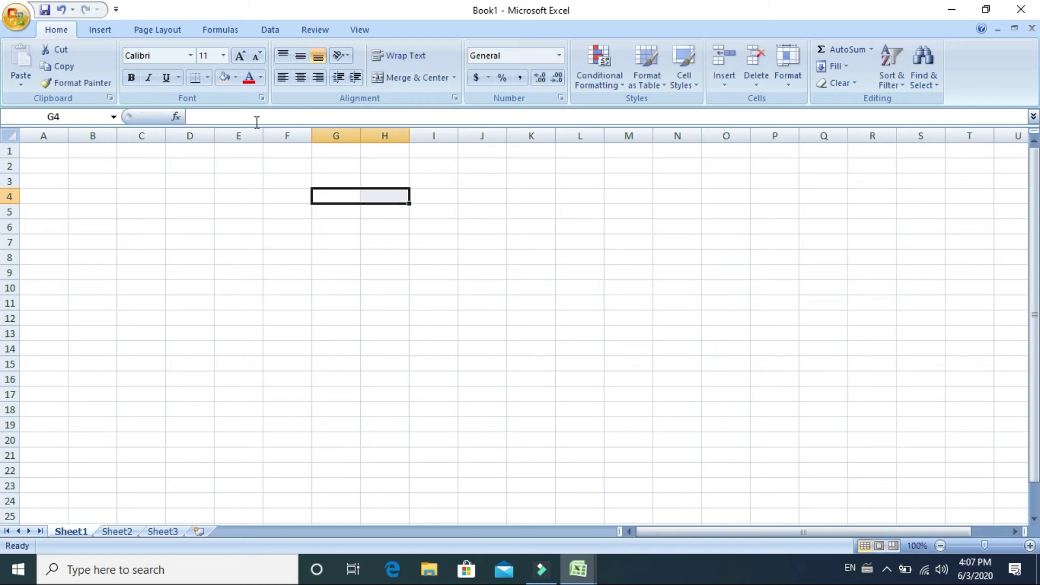
{"action": "left_click", "coordinate": [236, 78]}
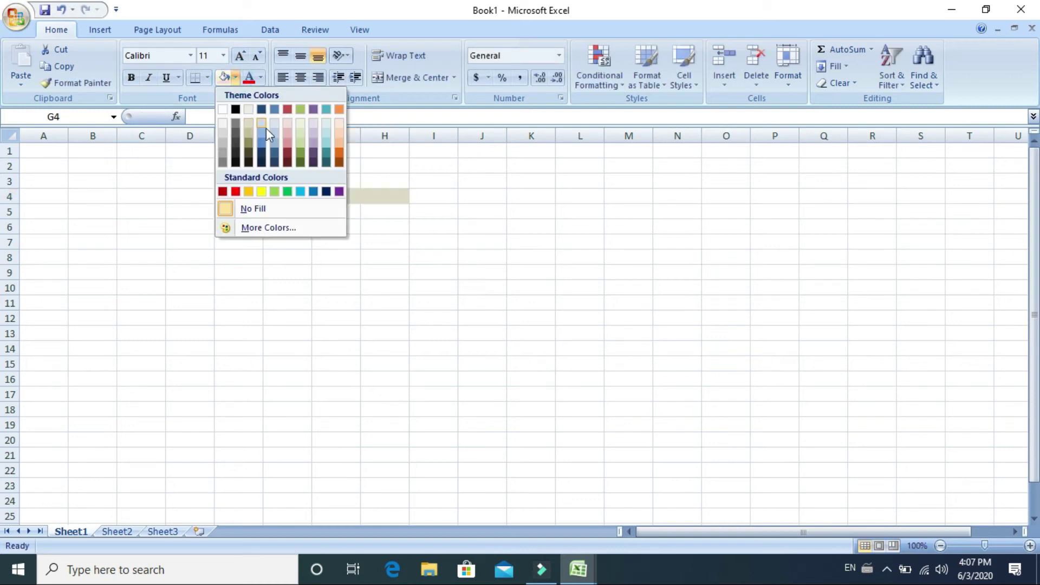
{"action": "left_click", "coordinate": [287, 132]}
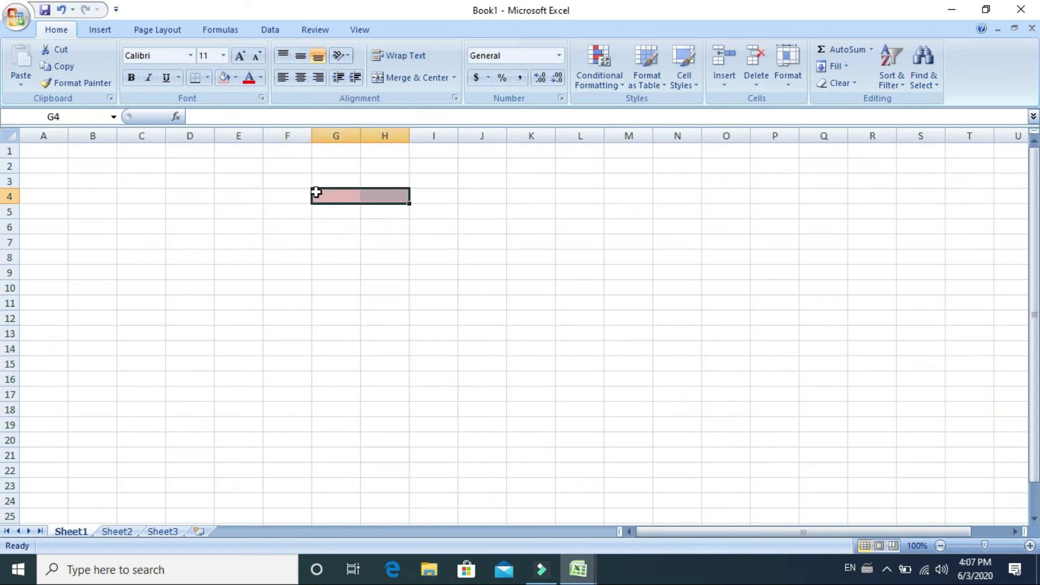
Enter the heading city name in cell G3 above the light red lookup cell.
{"action": "left_click", "coordinate": [333, 182]}
{"action": "type", "text": "stat"}
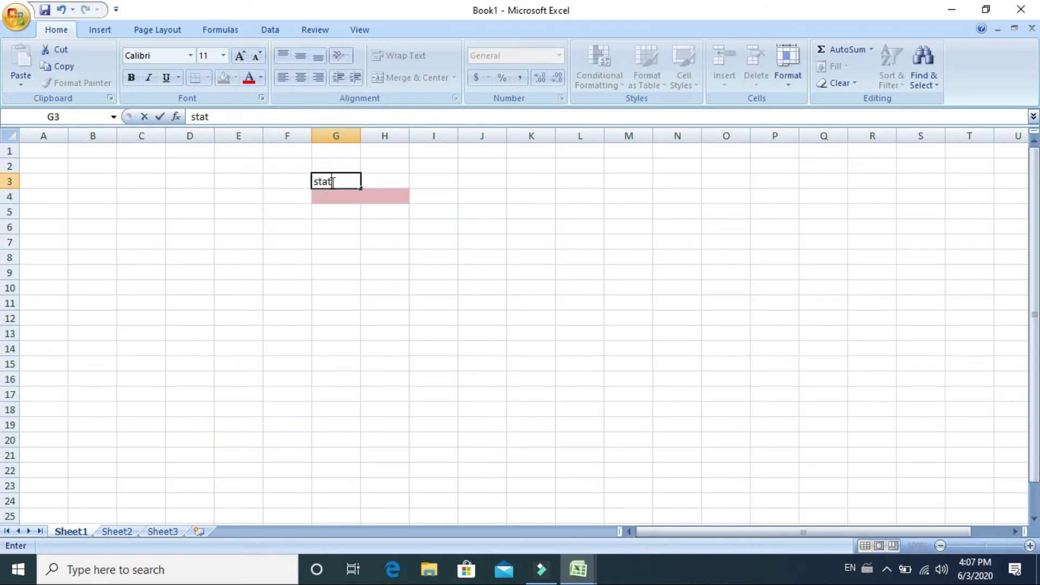
{"action": "type", "text": "io"}
{"action": "key", "text": "BackSpace"}
{"action": "key", "text": "BackSpace"}
{"action": "key", "text": "BackSpace"}
{"action": "key", "text": "BackSpace"}
{"action": "type", "text": "city name"}
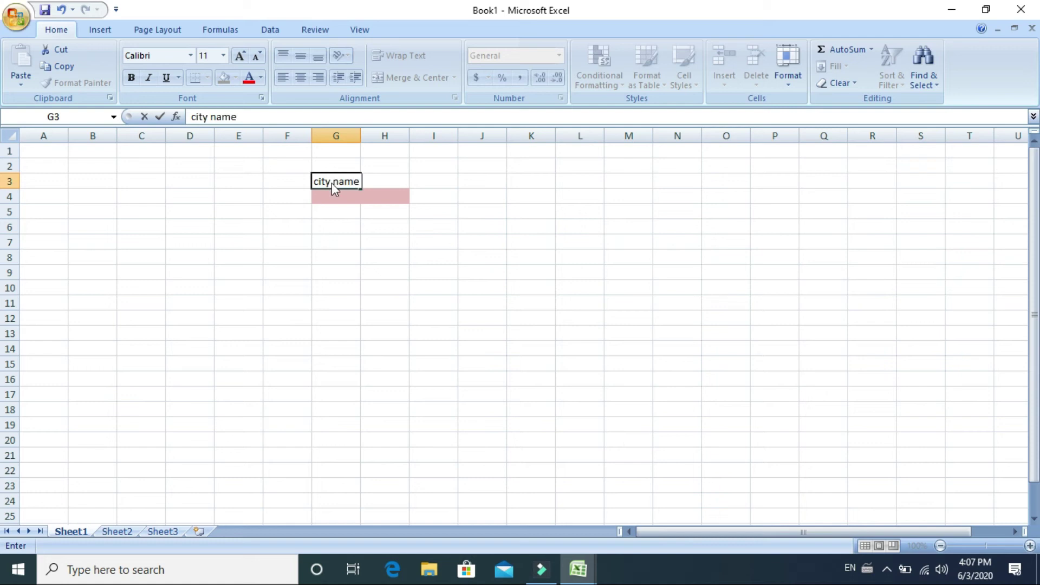
Remove the light red fill from H4 by filling empty cell H3 down through H5.
{"action": "left_click_drag", "start_coordinate": [389, 273], "coordinate": [403, 219]}
{"action": "left_click", "coordinate": [390, 182]}
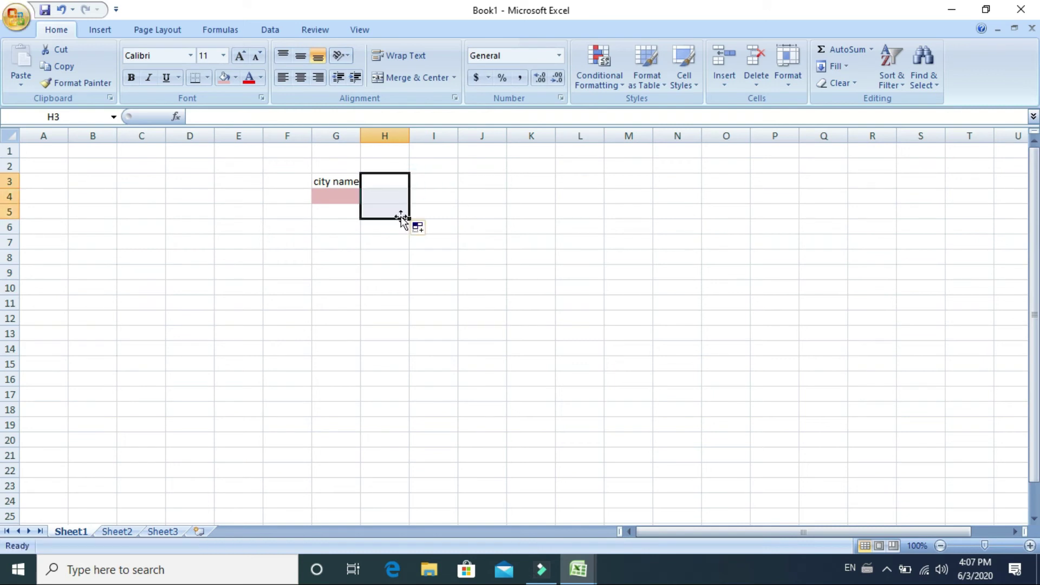
{"action": "left_click", "coordinate": [471, 223]}
Enter the heading City zip code in cell J3 and widen column J to fit it.
{"action": "left_click", "coordinate": [483, 181]}
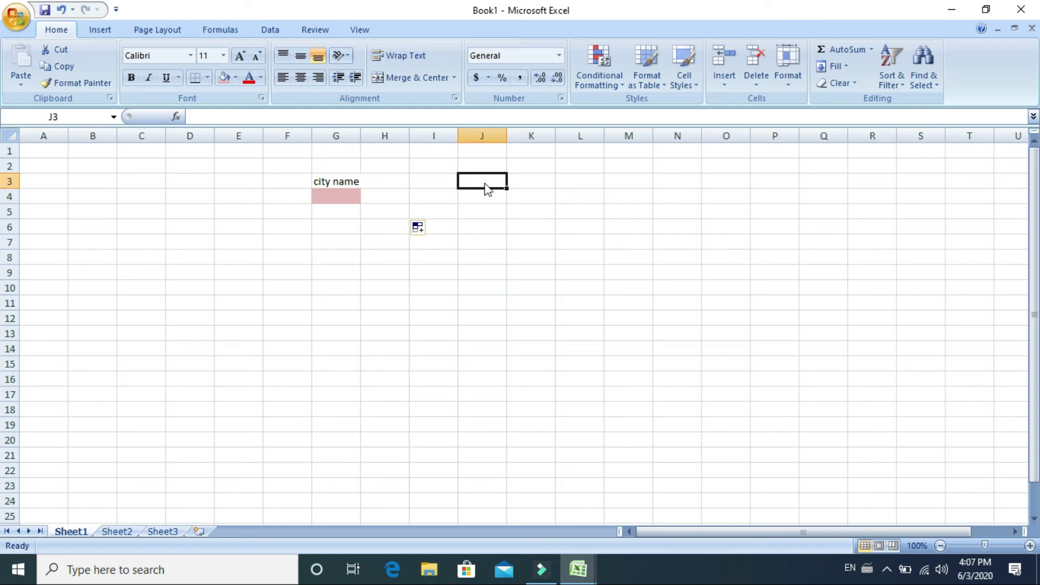
{"action": "type", "text": "City zi"}
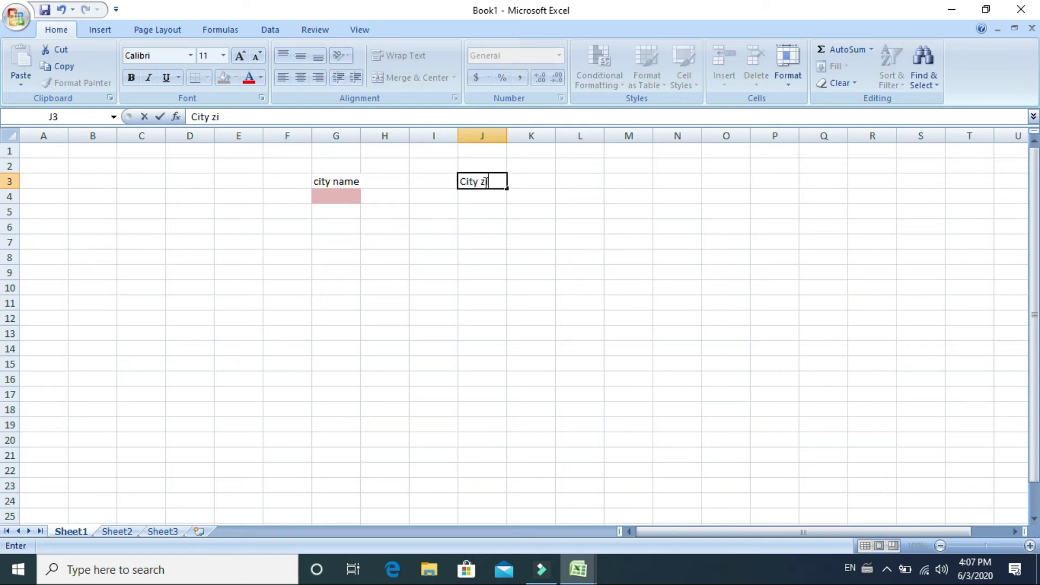
{"action": "type", "text": "p code"}
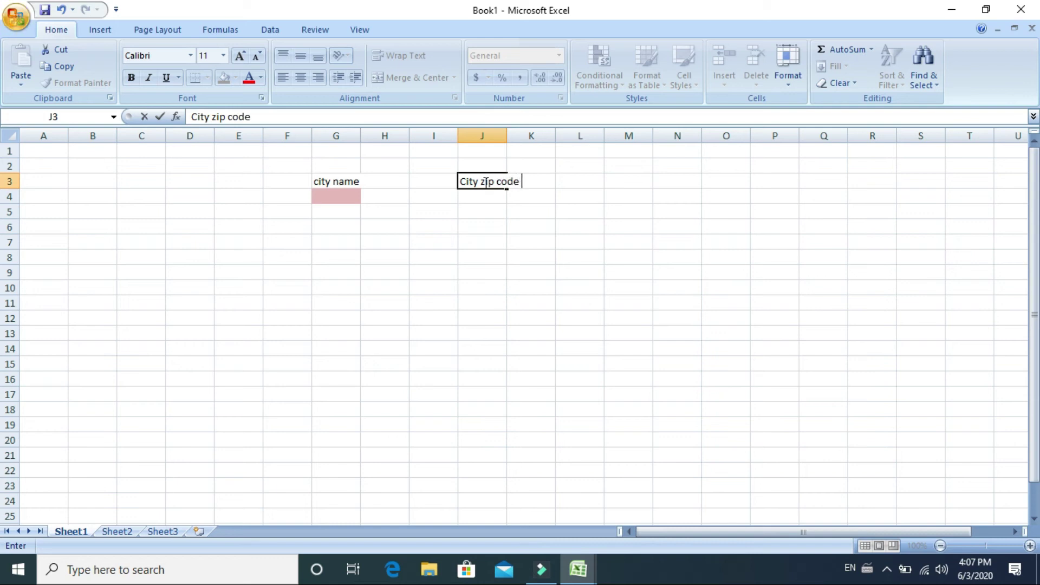
{"action": "left_click", "coordinate": [588, 299]}
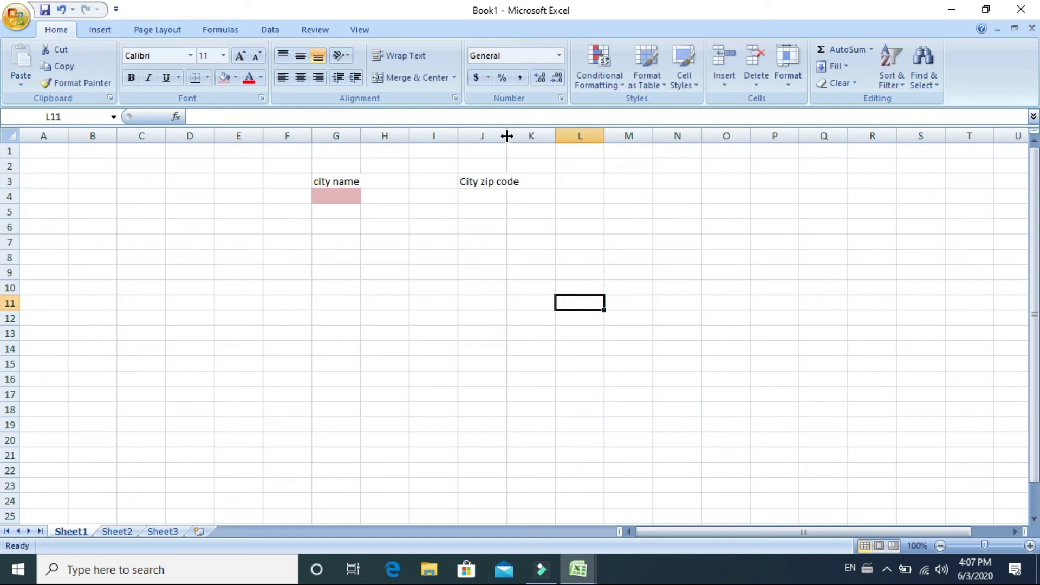
{"action": "left_click_drag", "start_coordinate": [505, 130], "coordinate": [555, 133]}
{"action": "left_click", "coordinate": [613, 393]}
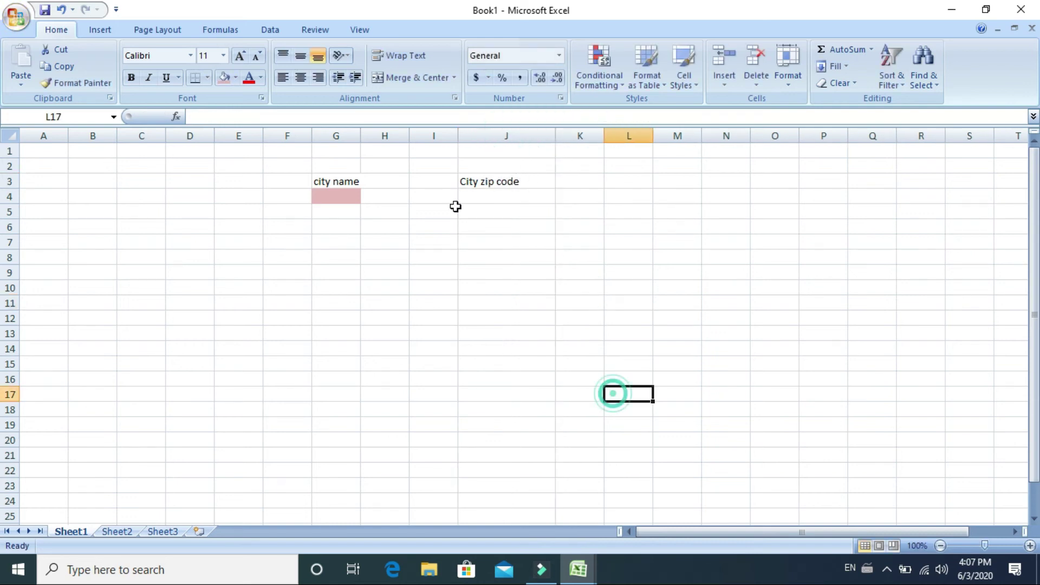
Widen column G to match the result column and fill cell J4 with yellow.
{"action": "left_click", "coordinate": [485, 198]}
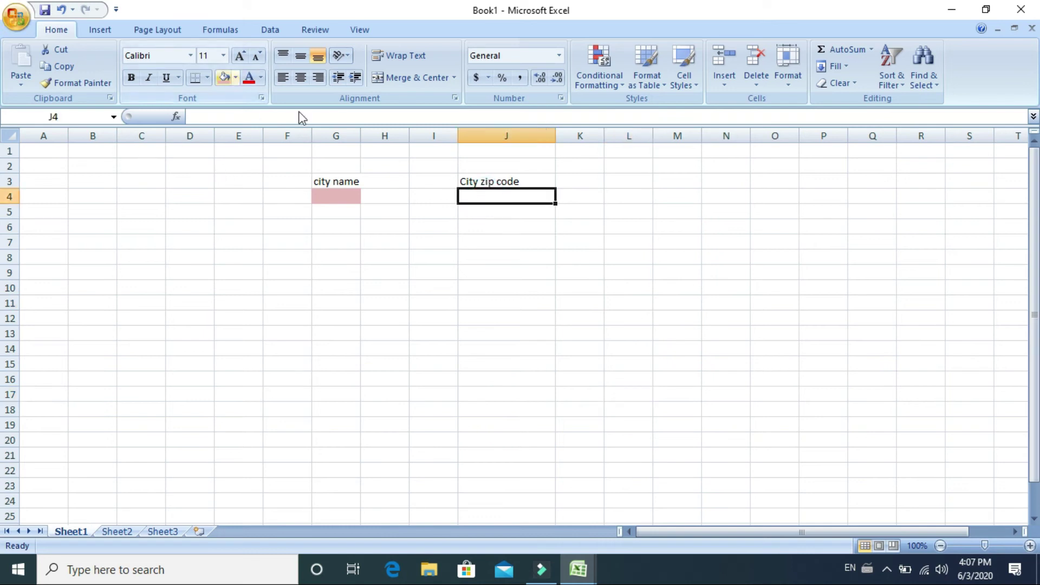
{"action": "left_click_drag", "start_coordinate": [361, 134], "coordinate": [415, 135]}
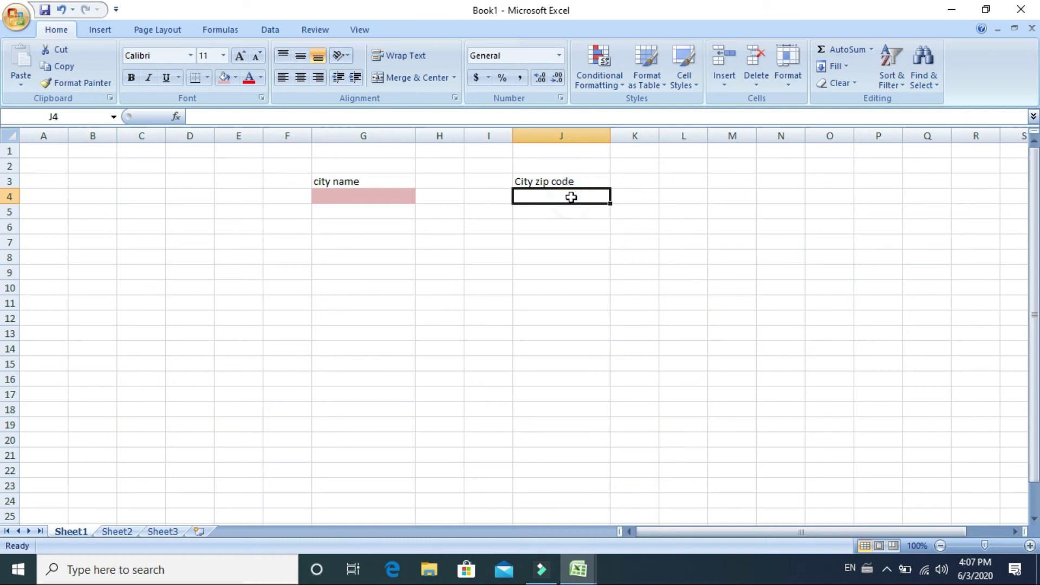
{"action": "left_click", "coordinate": [224, 77]}
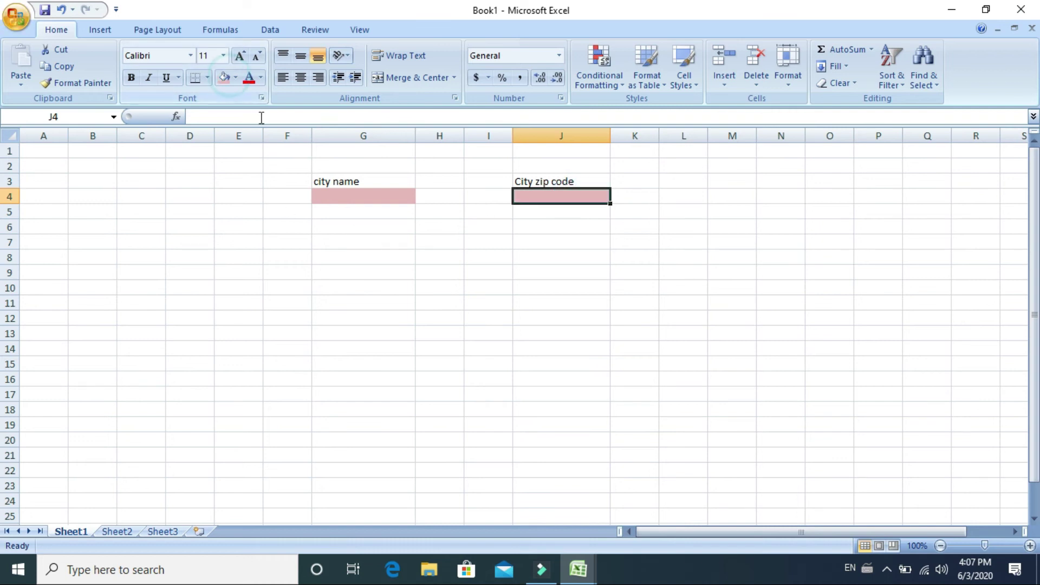
{"action": "left_click", "coordinate": [236, 77]}
{"action": "left_click", "coordinate": [262, 191]}
Make row 4 taller by setting the font size of empty cell E4 to 72.
{"action": "left_click", "coordinate": [253, 197]}
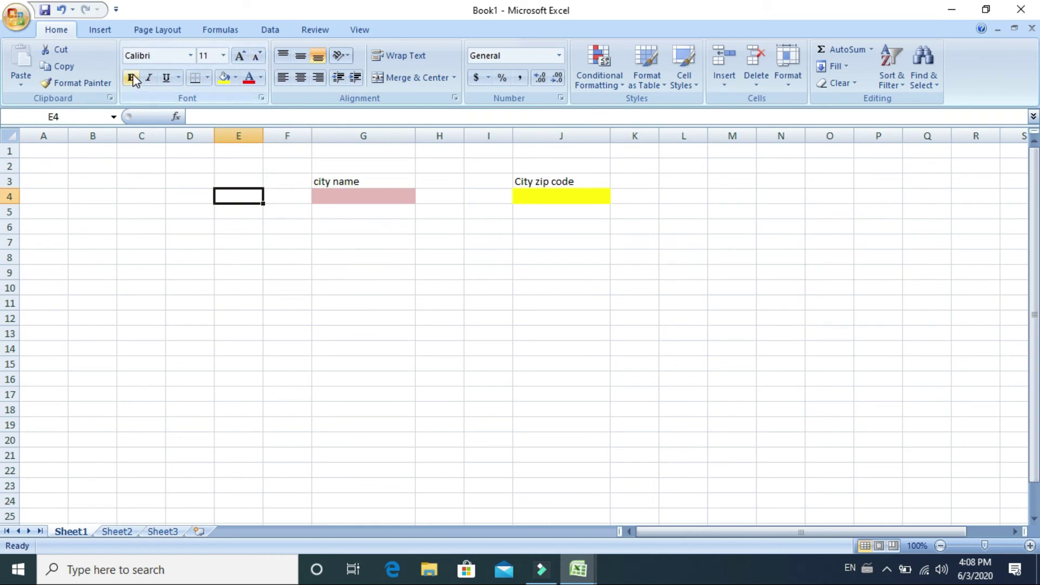
{"action": "left_click", "coordinate": [225, 57]}
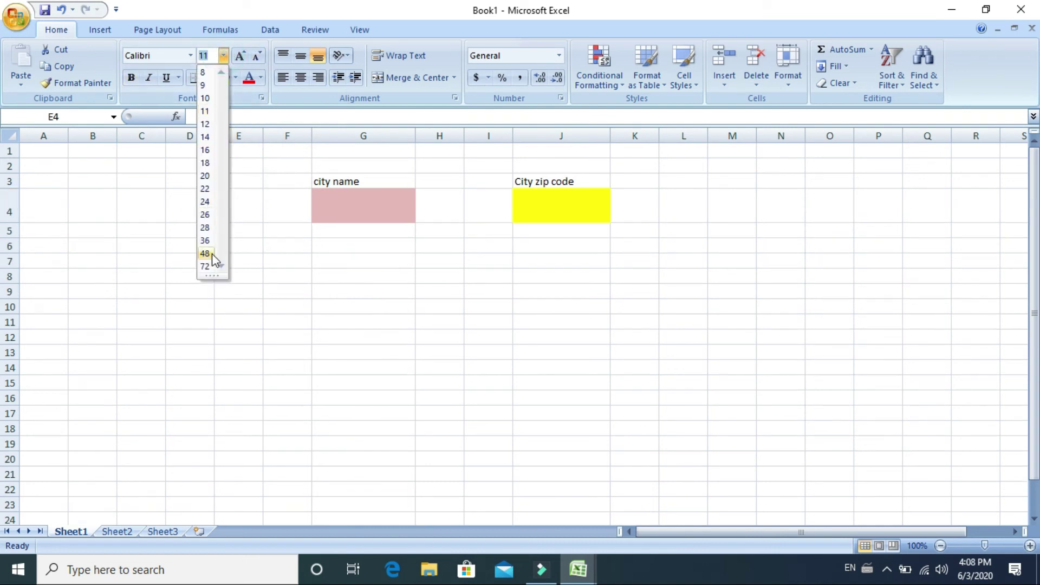
{"action": "left_click", "coordinate": [208, 267]}
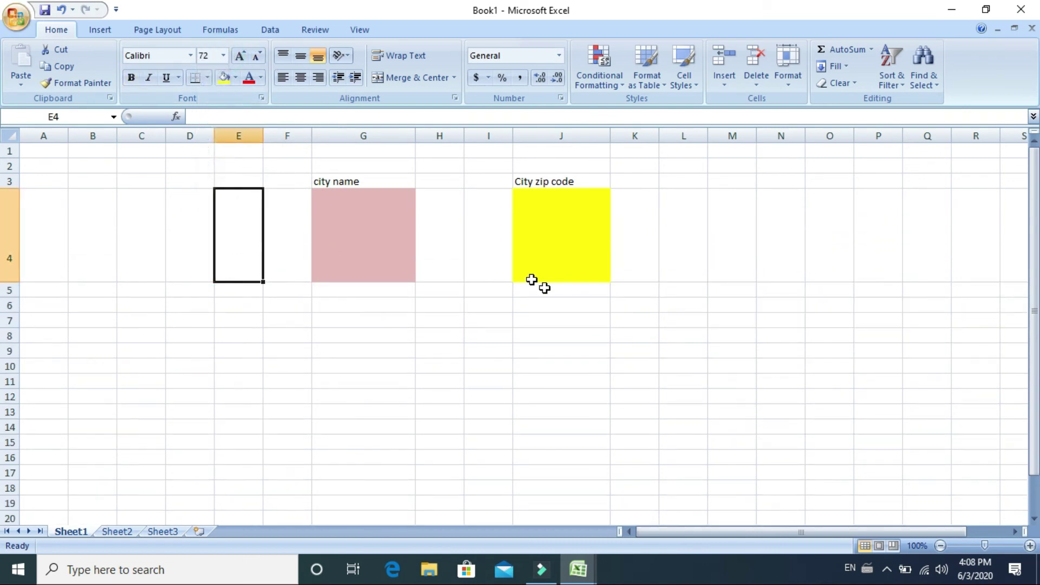
{"action": "left_click", "coordinate": [586, 235]}
{"action": "left_click", "coordinate": [349, 239]}
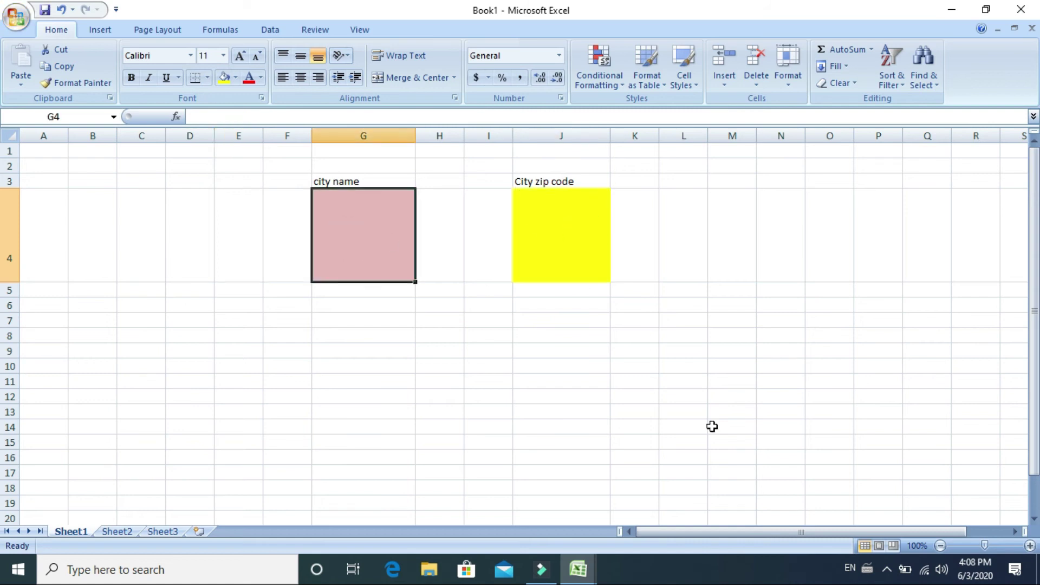
Start a VLOOKUP formula in yellow cell J4 with the city name cell G4 as lookup value.
{"action": "left_click", "coordinate": [580, 242]}
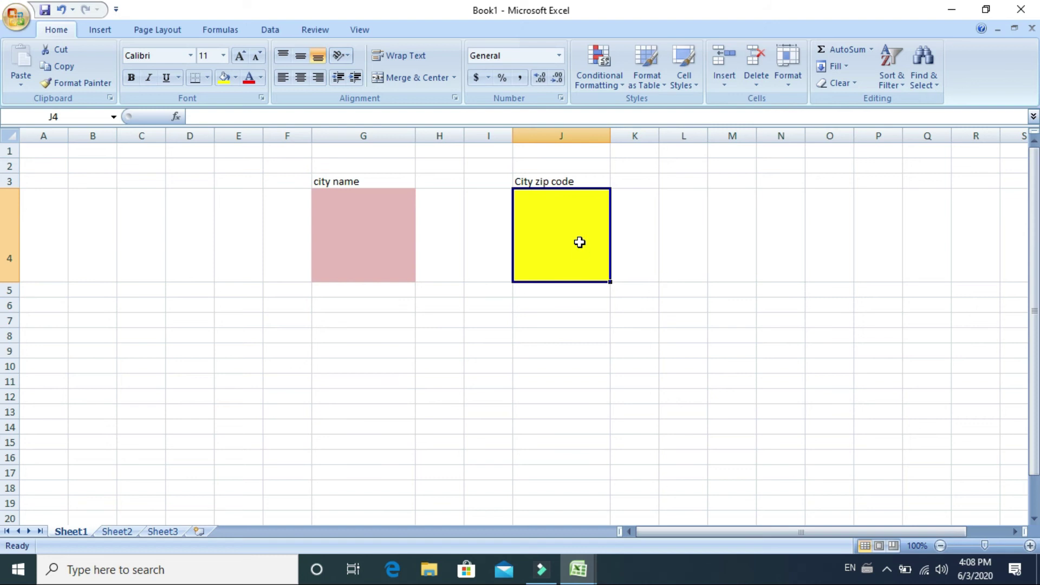
{"action": "type", "text": "=vloo"}
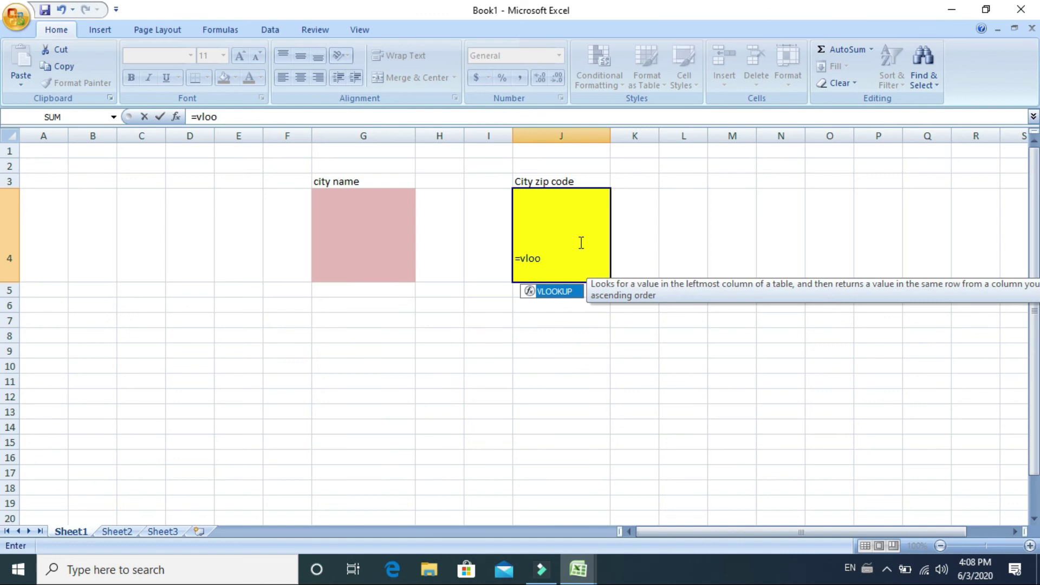
{"action": "key", "text": "Tab"}
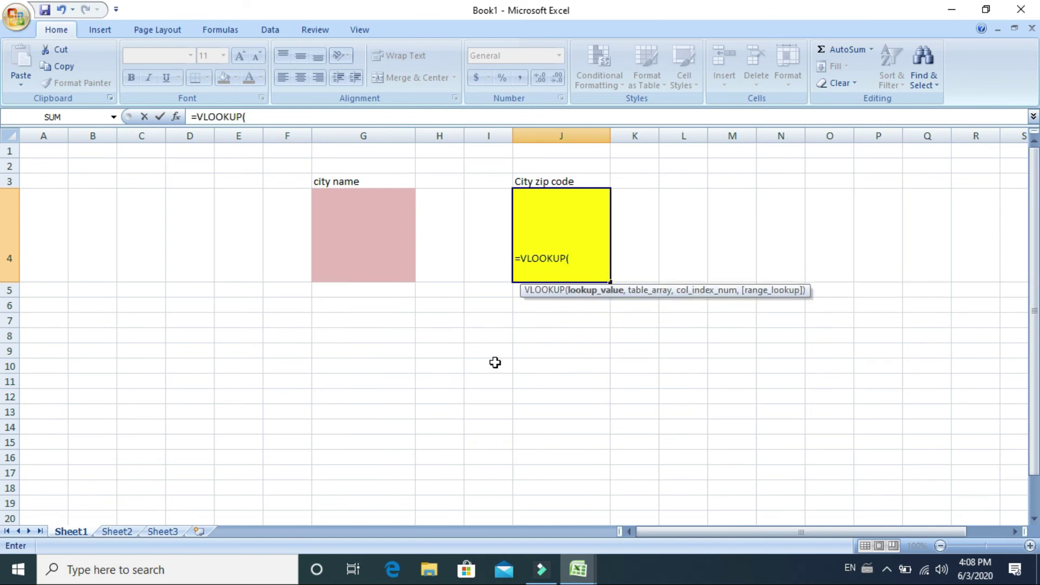
{"action": "left_click", "coordinate": [370, 235]}
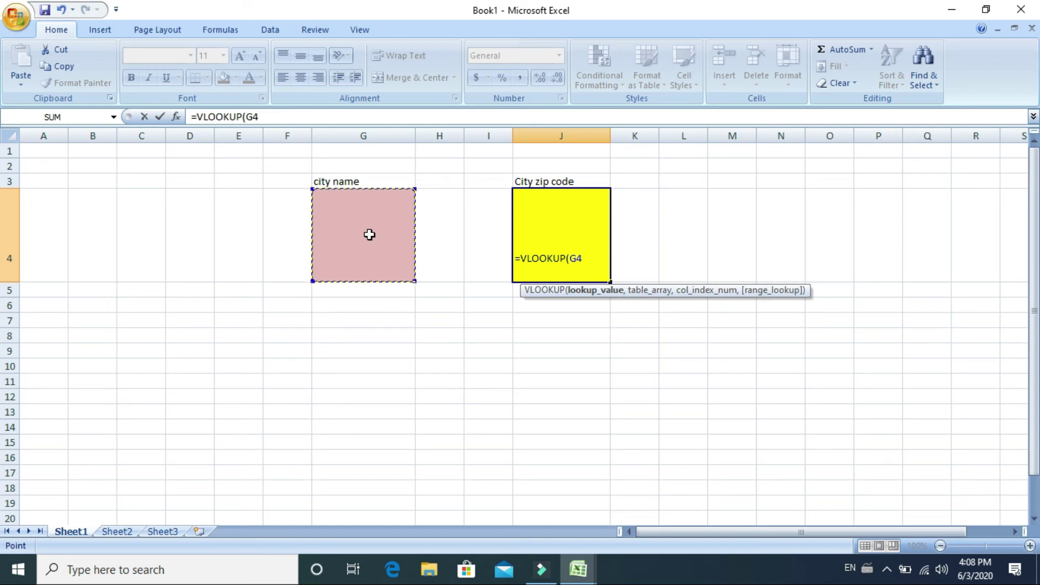
{"action": "type", "text": ","}
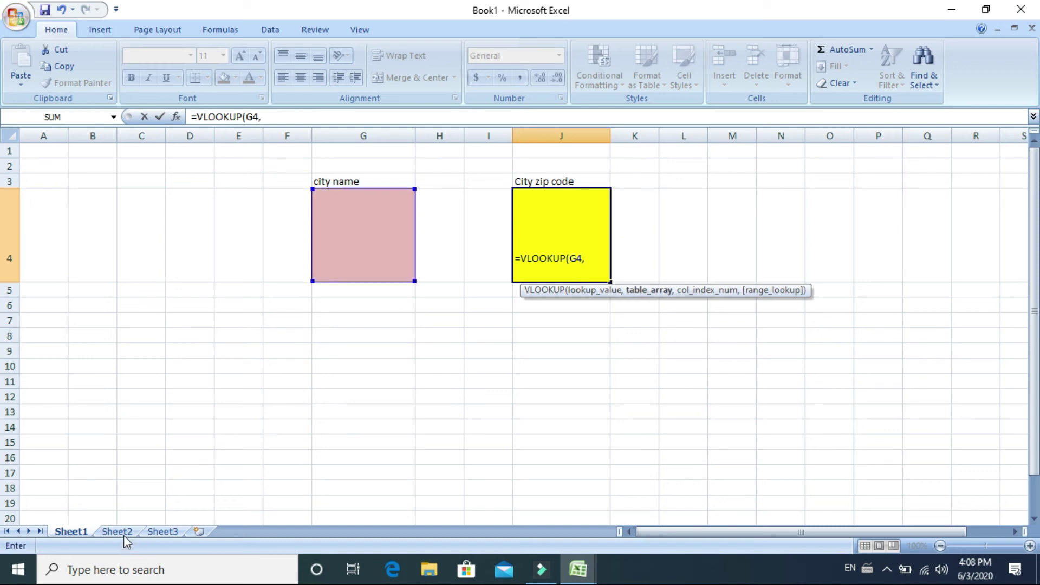
Use the city table E2:H7 (Table) on ExcelSheet of the Excel_Tutorial_Sheet workbook as the table array.
{"action": "left_click", "coordinate": [576, 580]}
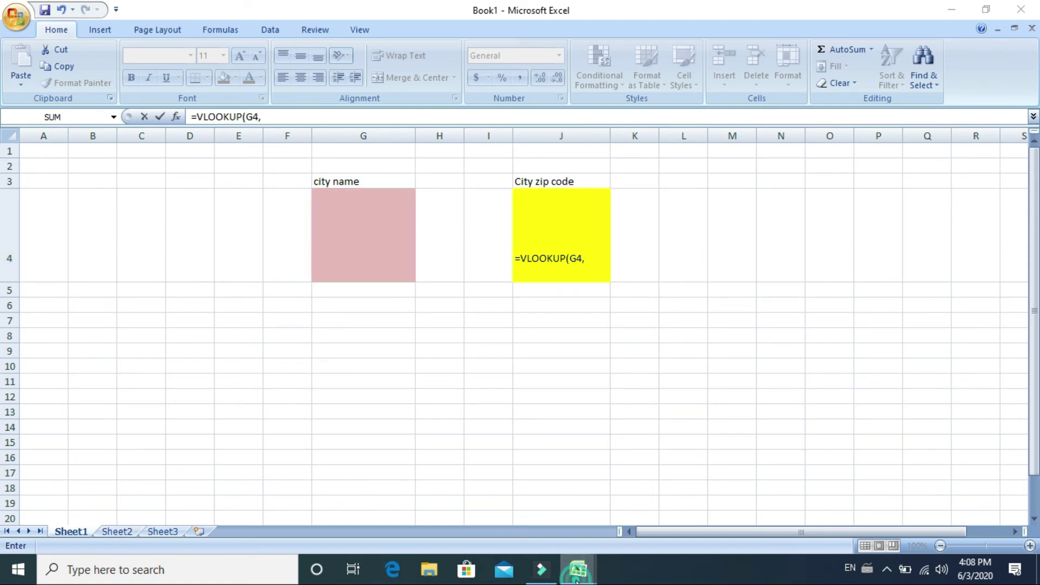
{"action": "left_click", "coordinate": [633, 489]}
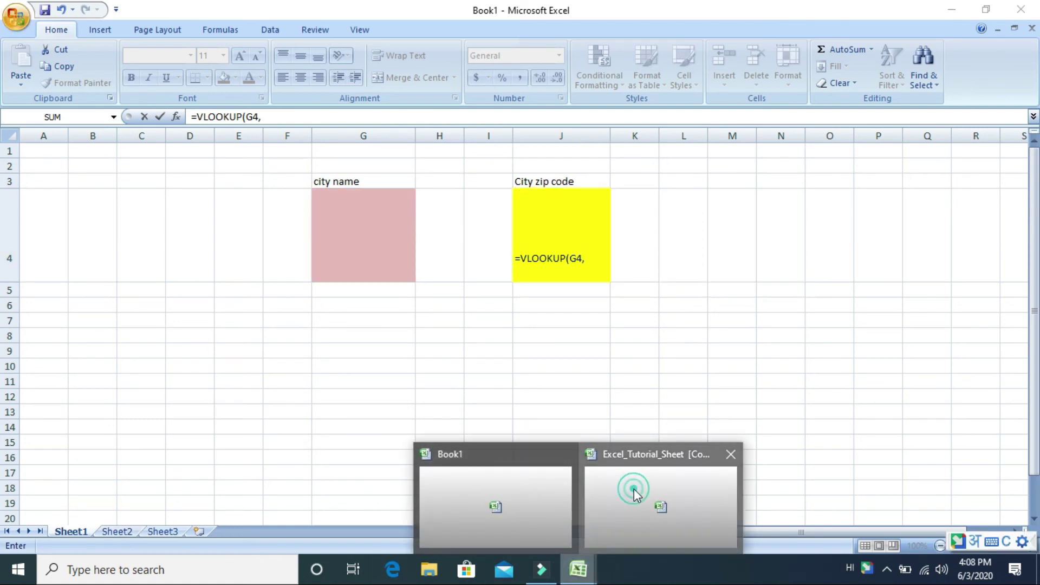
{"action": "left_click", "coordinate": [632, 487]}
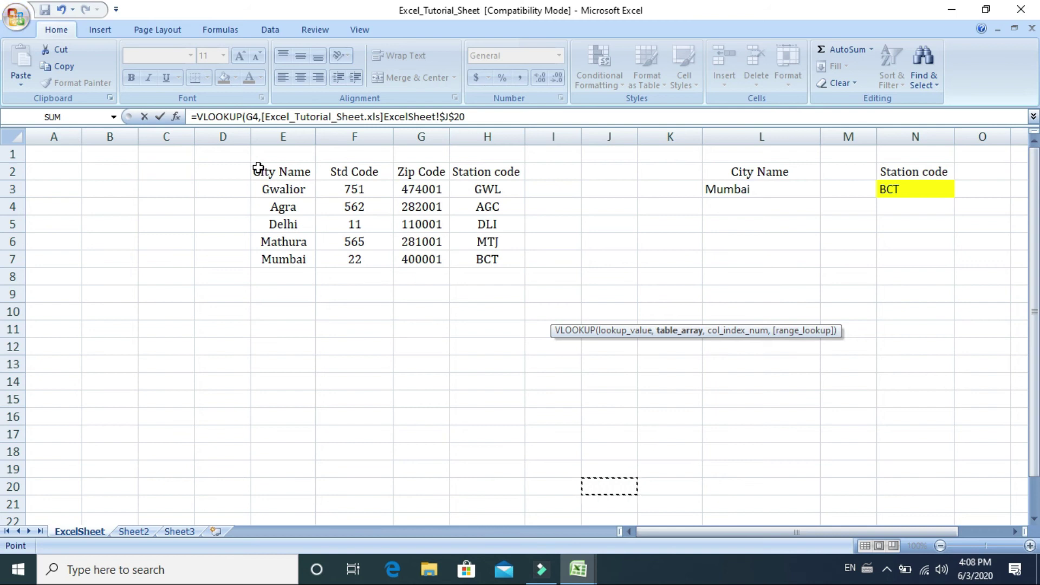
{"action": "left_click_drag", "start_coordinate": [258, 168], "coordinate": [460, 257]}
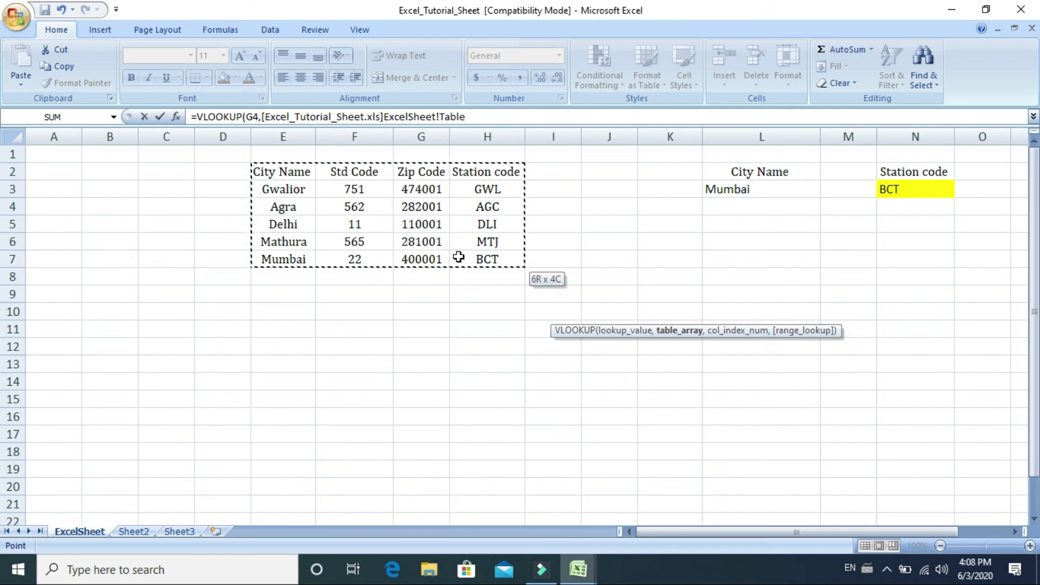
{"action": "type", "text": ","}
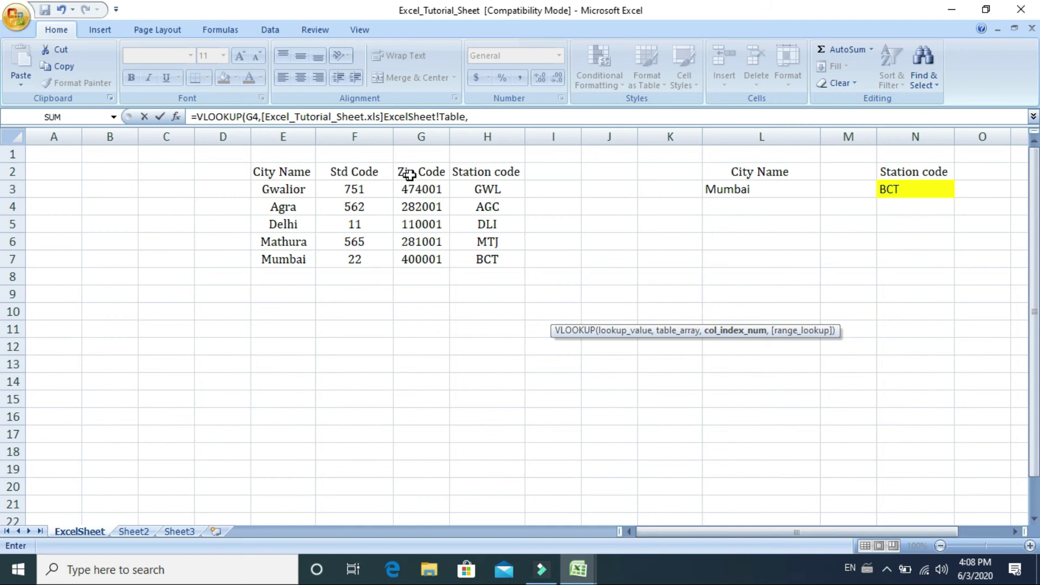
Complete the J4 VLOOKUP with column index 3 and range lookup true, and select city name cell G4.
{"action": "left_click", "coordinate": [479, 117]}
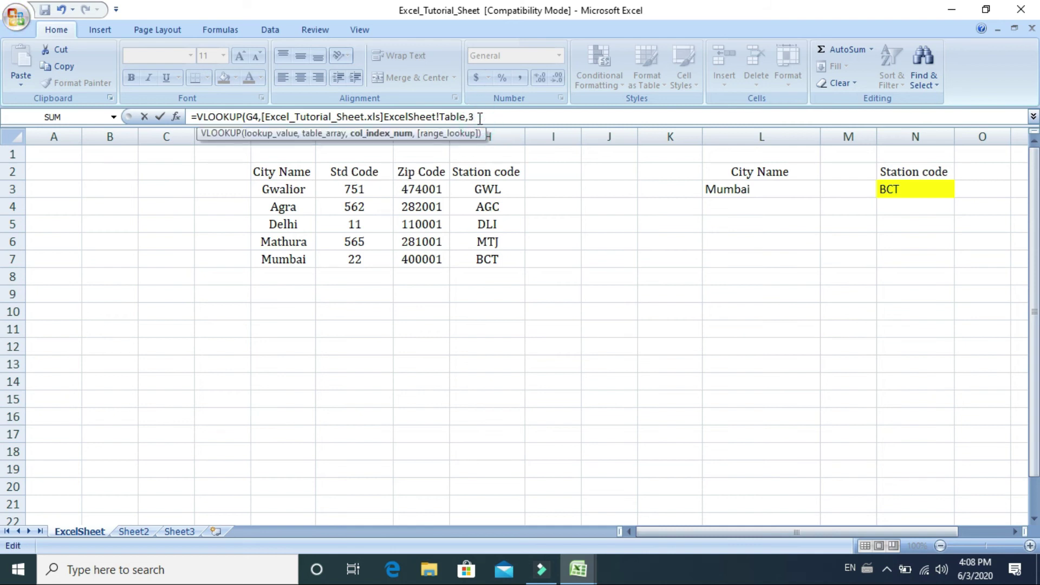
{"action": "type", "text": ","}
{"action": "type", "text": "true"}
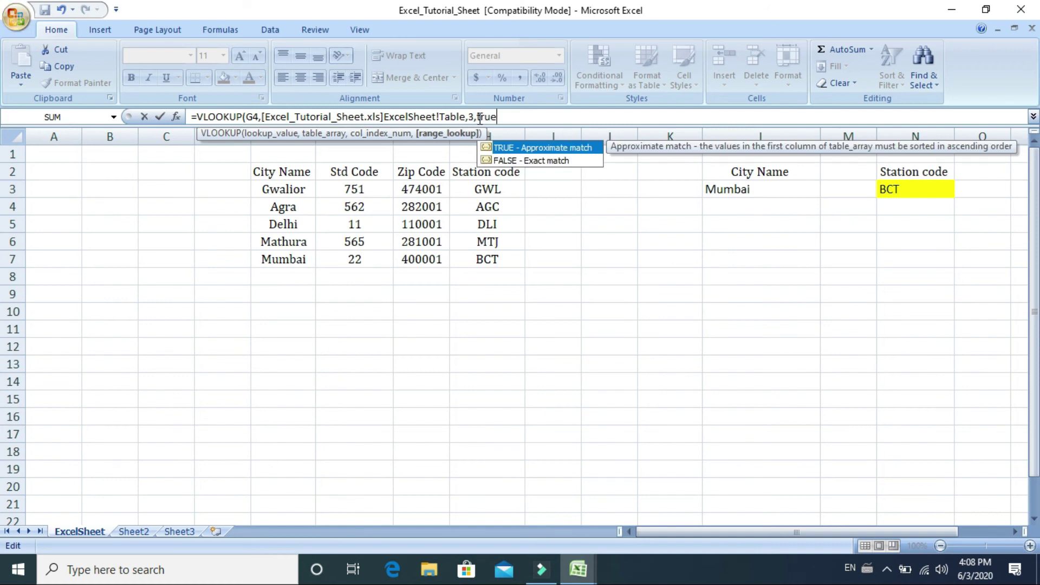
{"action": "key", "text": "Return"}
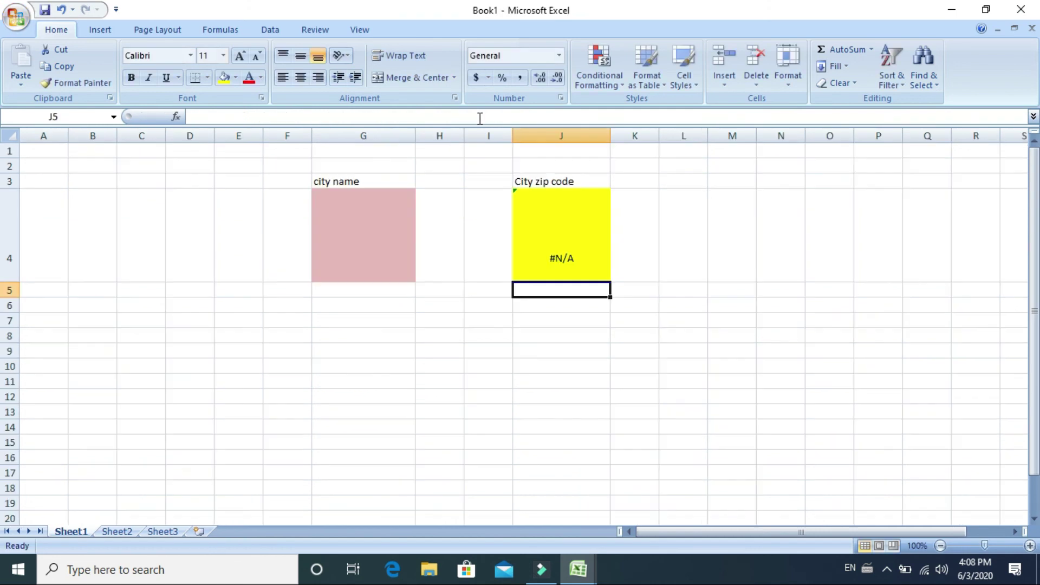
{"action": "left_click", "coordinate": [359, 239]}
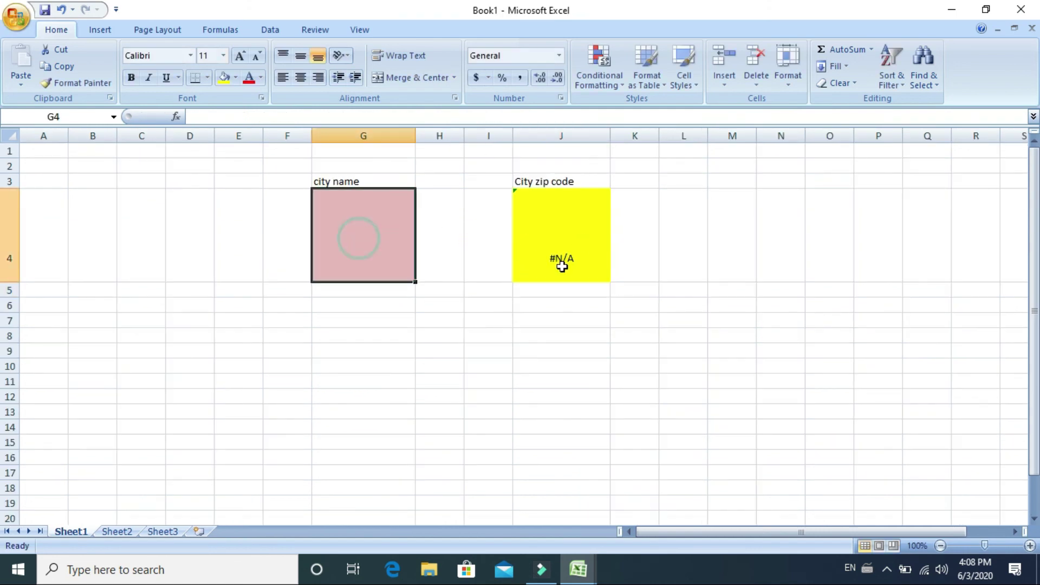
Set the font size of zip code cell J4 to 72 and widen column J to fit the result.
{"action": "left_click", "coordinate": [562, 266]}
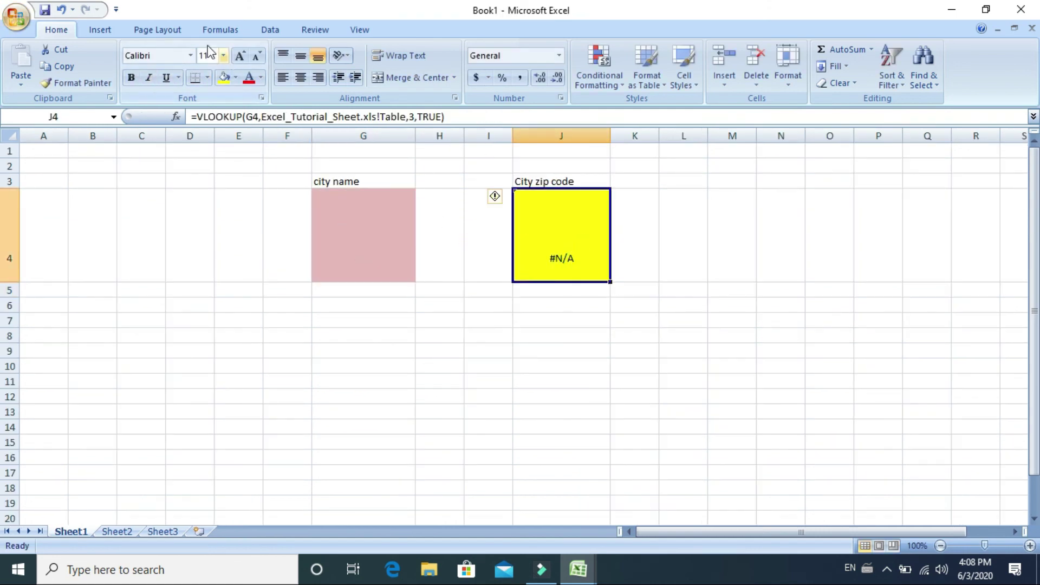
{"action": "left_click", "coordinate": [223, 55]}
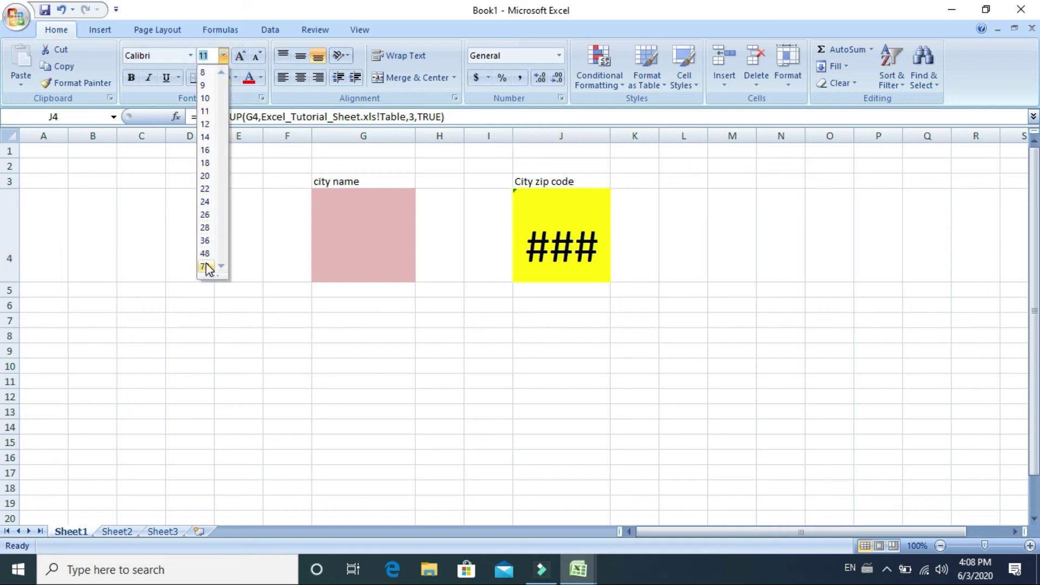
{"action": "left_click", "coordinate": [207, 267]}
{"action": "left_click_drag", "start_coordinate": [611, 135], "coordinate": [790, 162]}
Test the J4 zip code lookup by entering mumbai and then mathura as the city name in G4.
{"action": "left_click", "coordinate": [356, 237]}
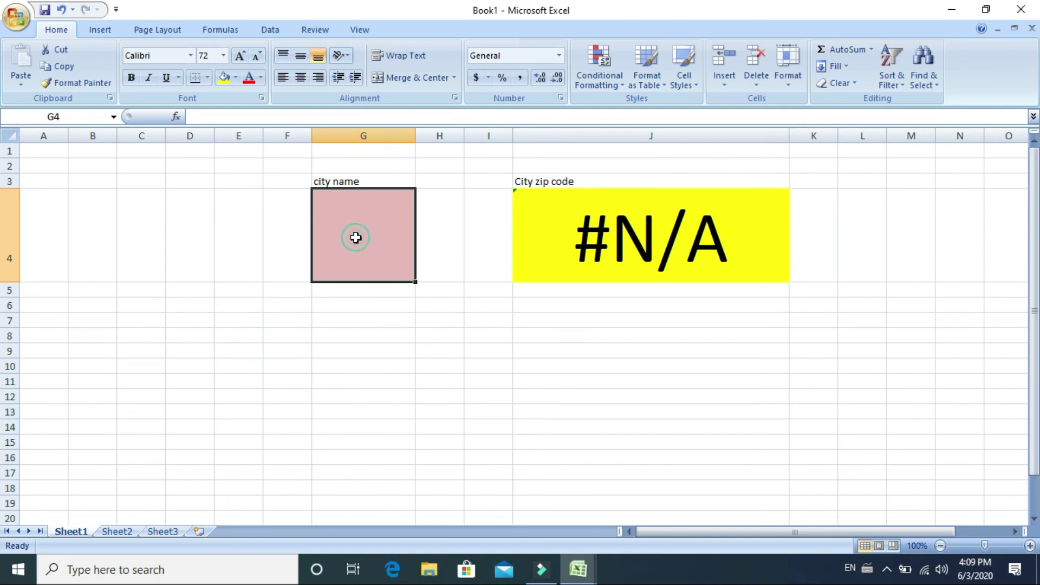
{"action": "type", "text": "g"}
{"action": "key", "text": "BackSpace"}
{"action": "type", "text": "mumbai"}
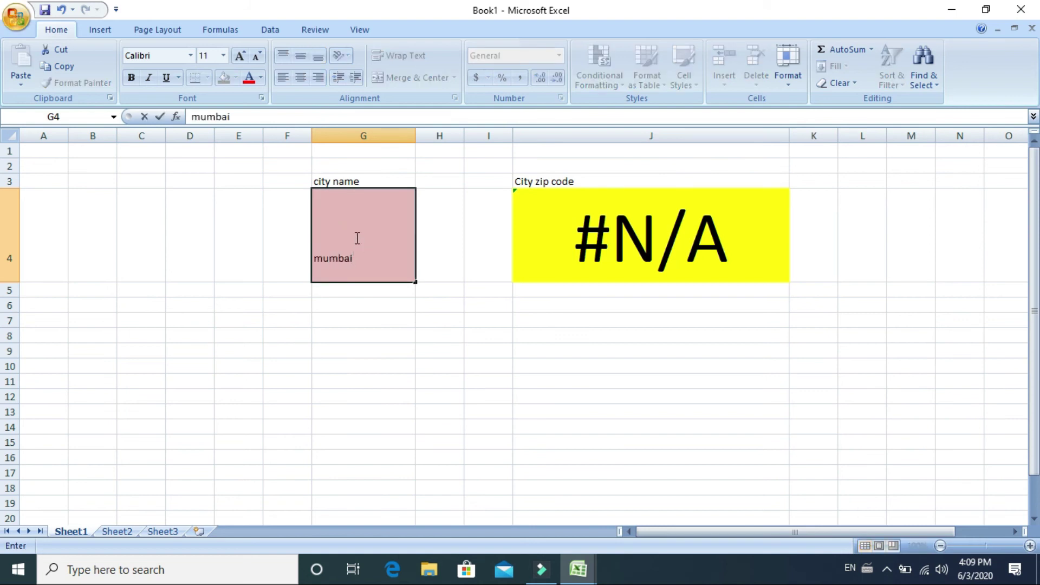
{"action": "key", "text": "Return"}
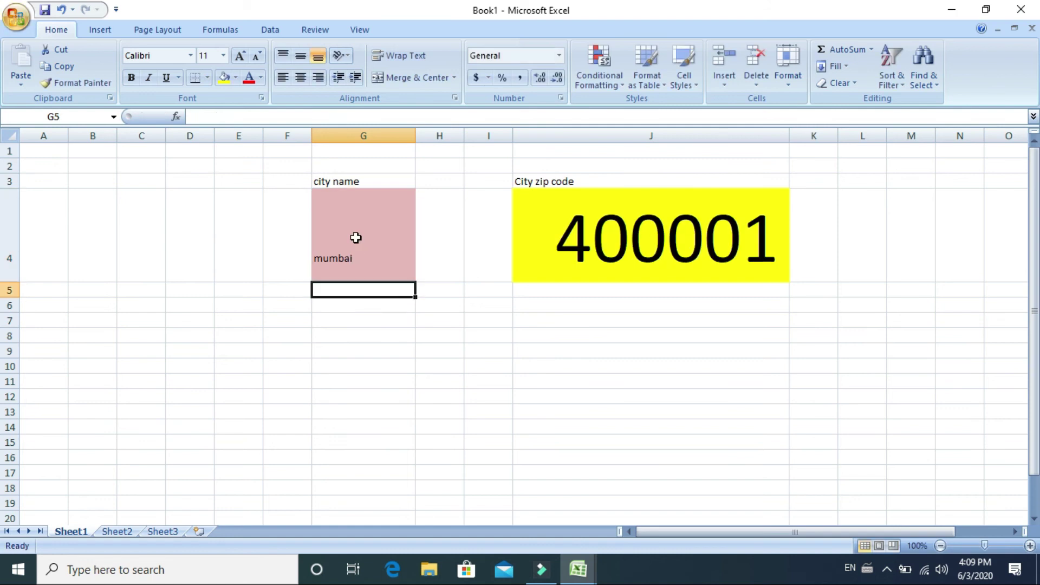
{"action": "left_click", "coordinate": [382, 252]}
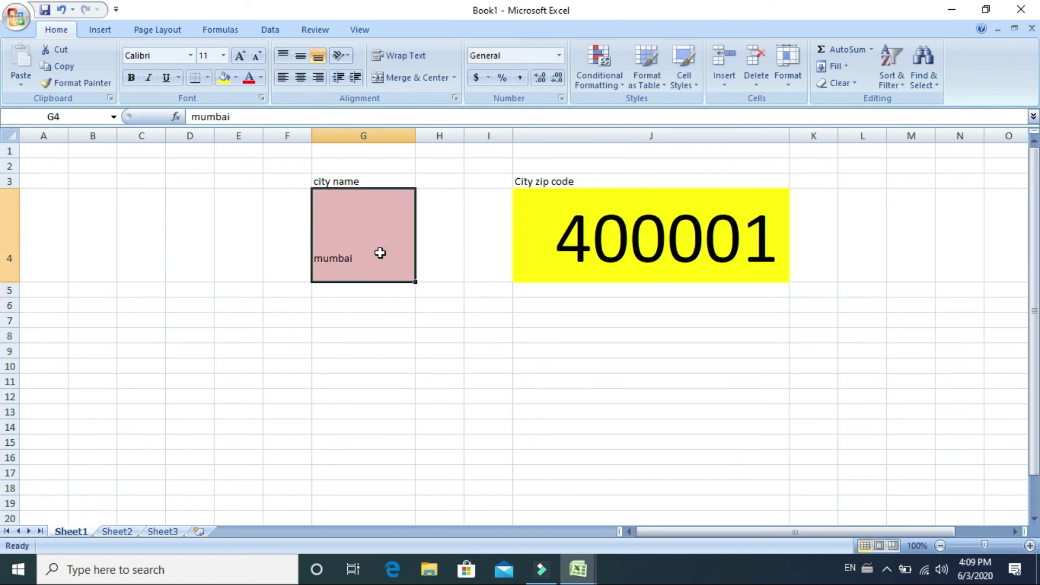
{"action": "type", "text": "mathura"}
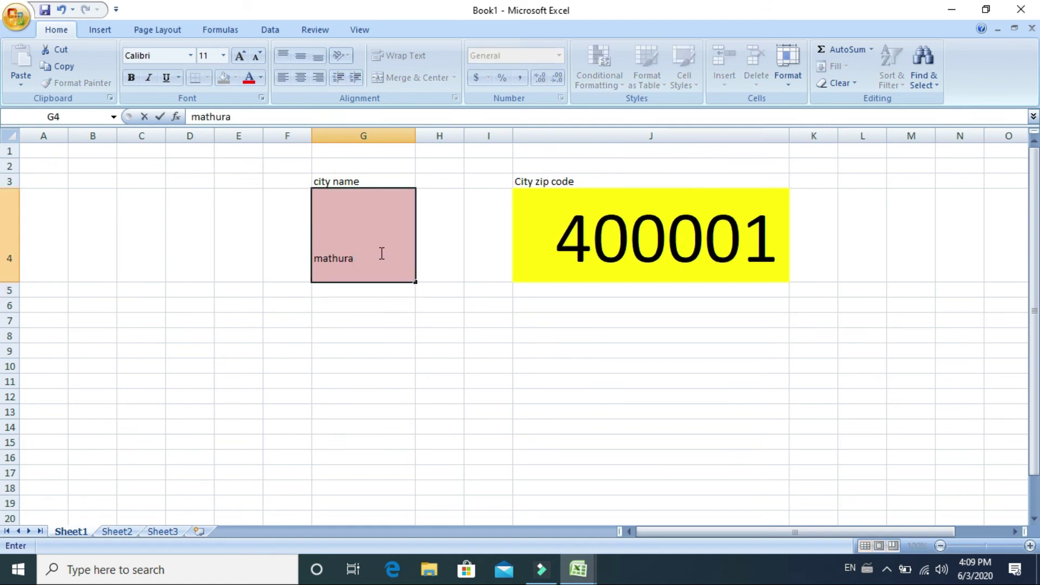
{"action": "key", "text": "Return"}
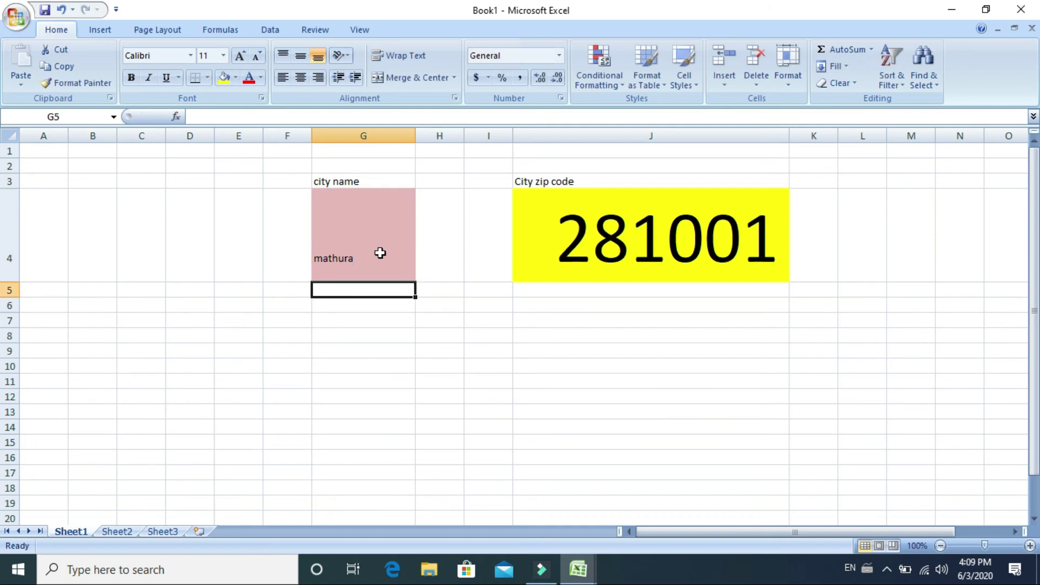
{"action": "left_click", "coordinate": [652, 385]}
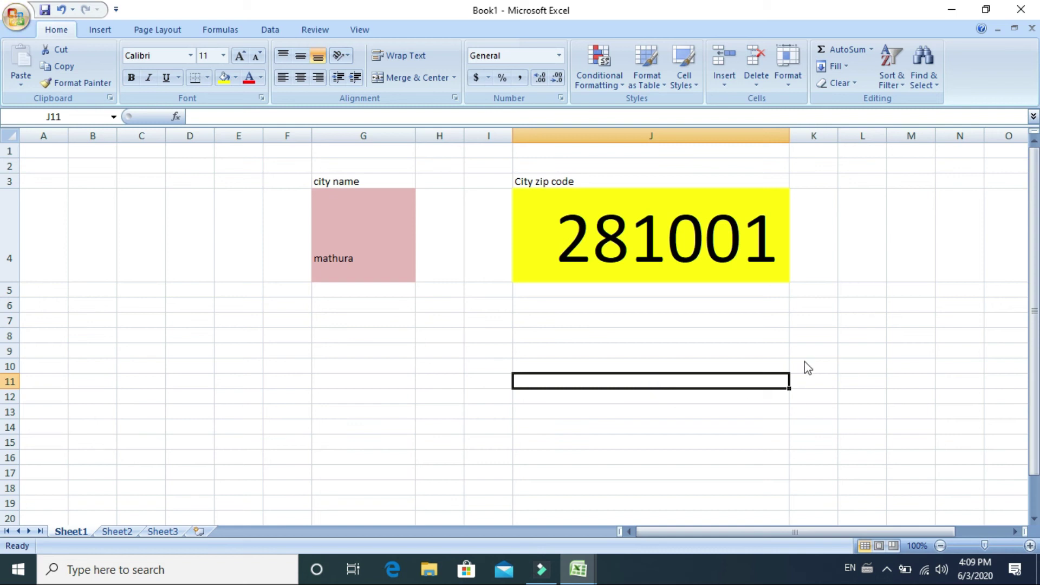
Save the workbook as Book1 on the Desktop in Excel 97-2003 Workbook format, accepting the compatibility check.
{"action": "key", "text": "ctrl+s"}
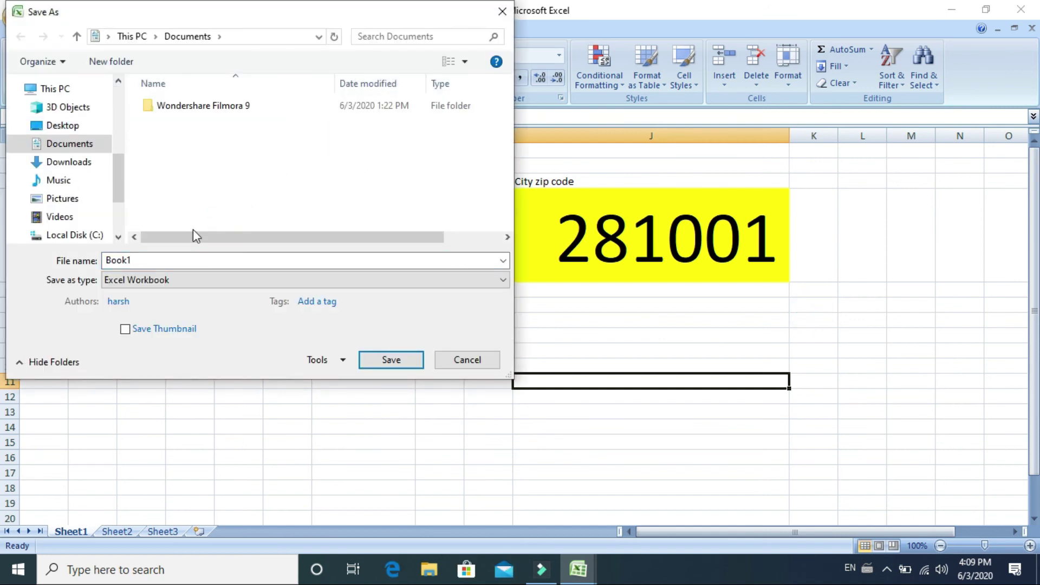
{"action": "left_click", "coordinate": [179, 280]}
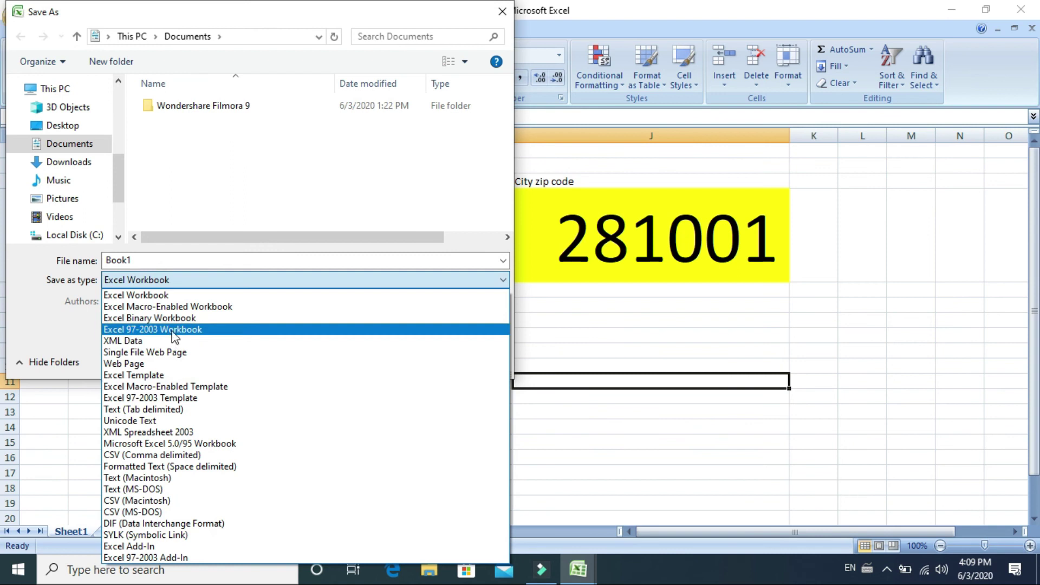
{"action": "left_click", "coordinate": [174, 332]}
{"action": "left_click", "coordinate": [71, 126]}
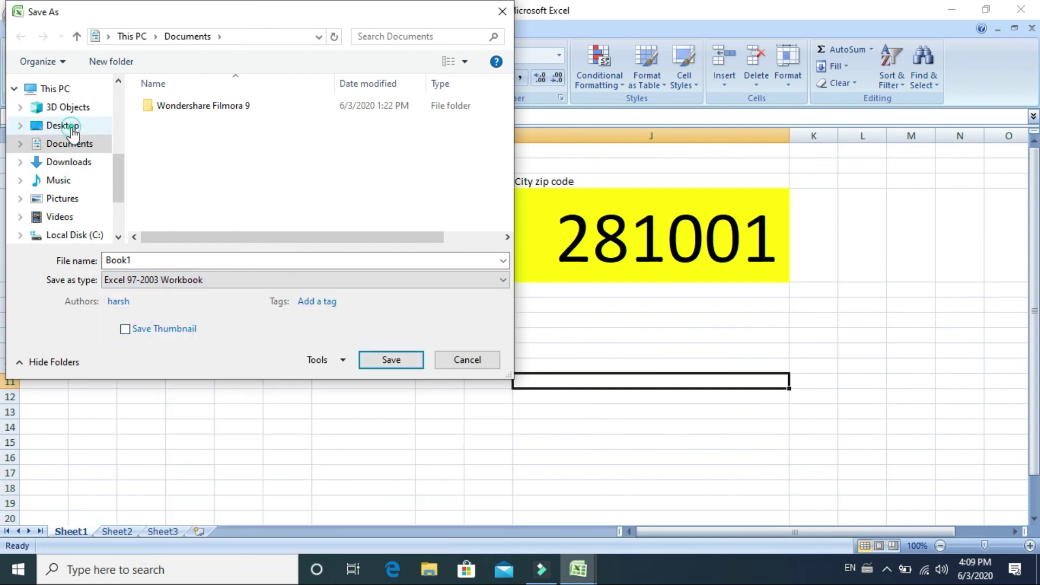
{"action": "left_click", "coordinate": [404, 360]}
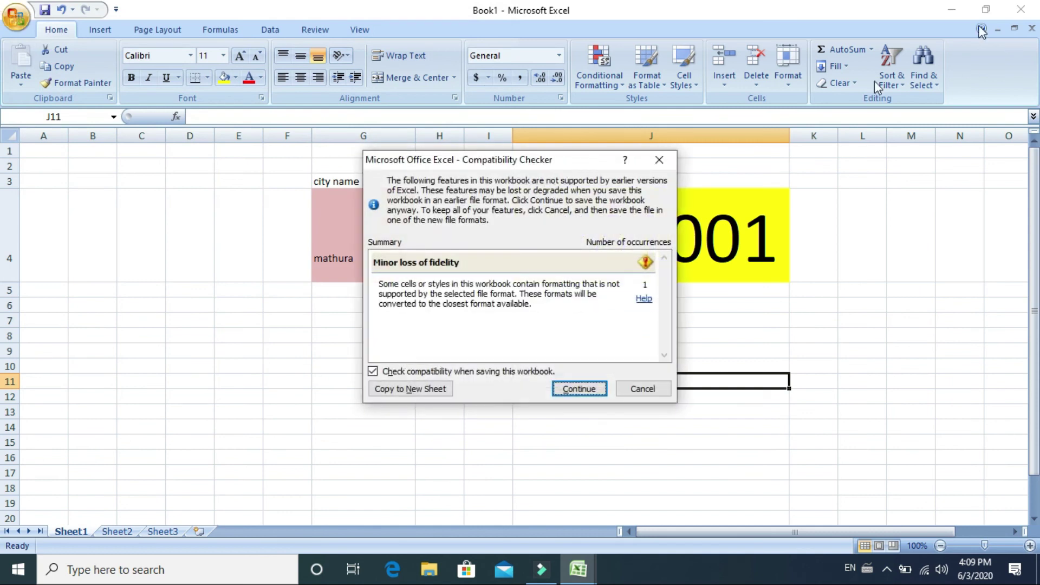
{"action": "left_click", "coordinate": [580, 389]}
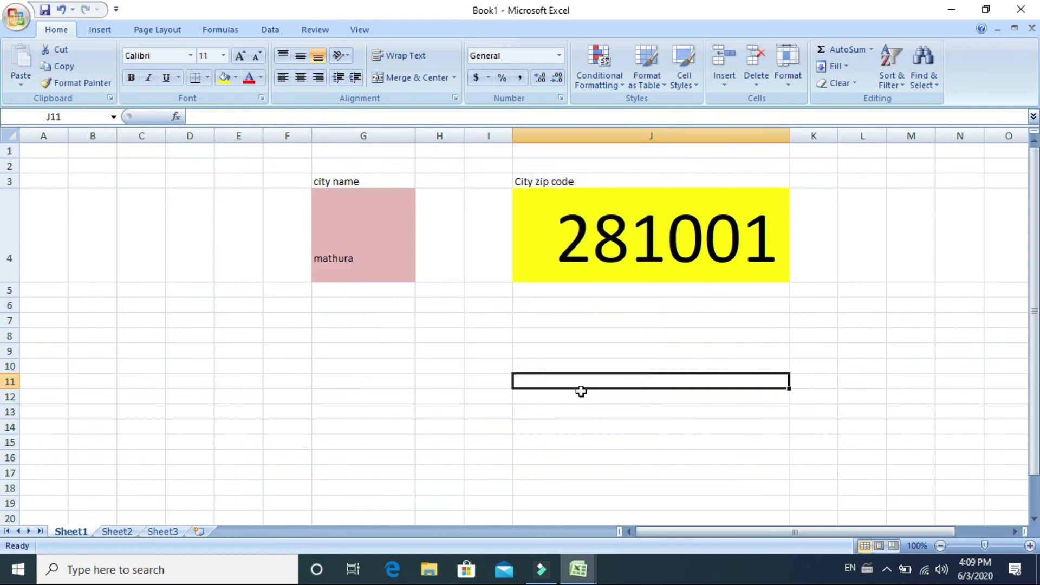
Close Book1 and Excel_Tutorial_Sheet, discarding the changes to Excel_Tutorial_Sheet.
{"action": "left_click", "coordinate": [1032, 10]}
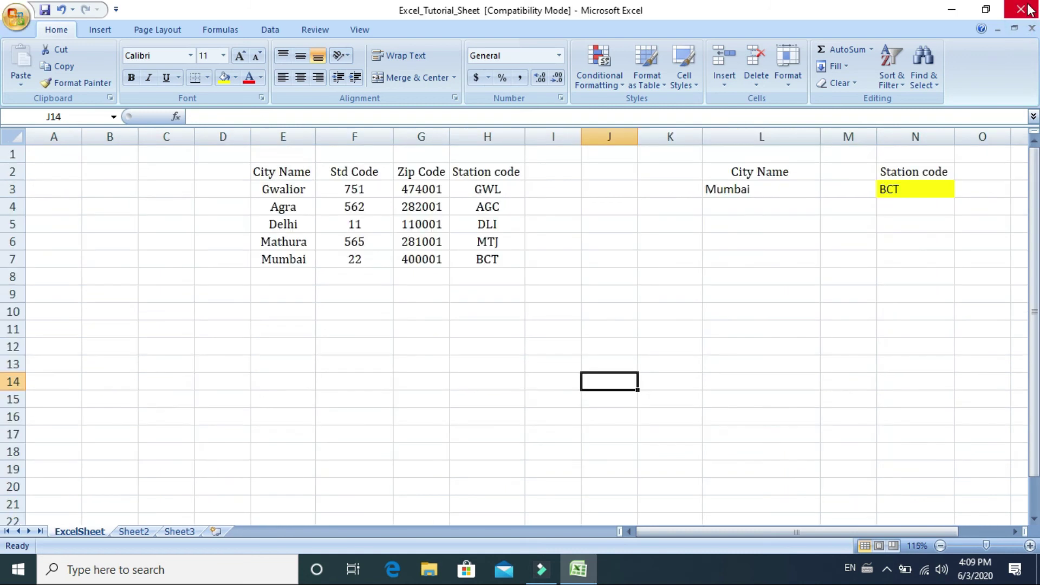
{"action": "left_click", "coordinate": [1029, 9]}
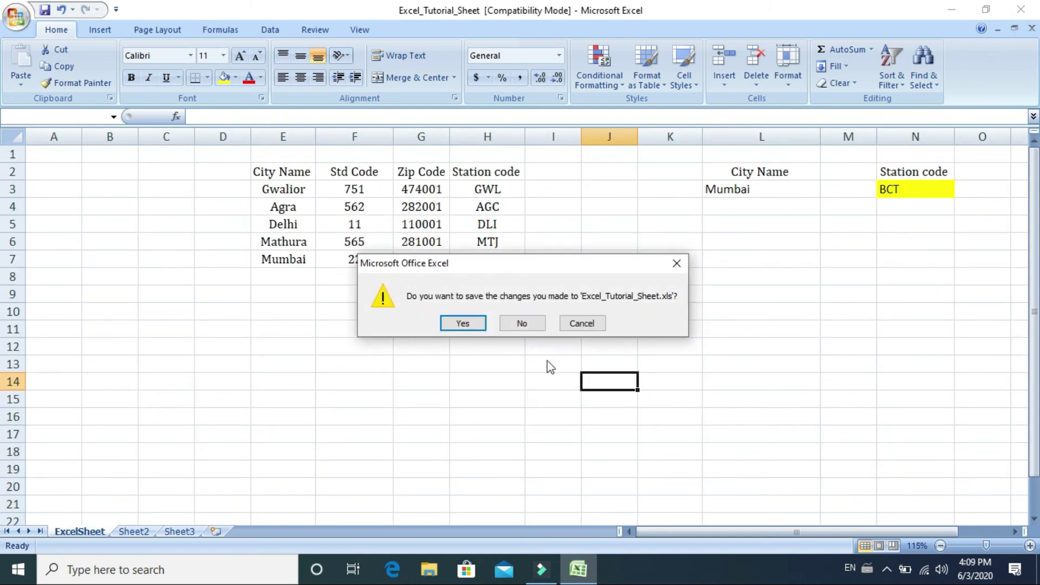
{"action": "left_click", "coordinate": [531, 320]}
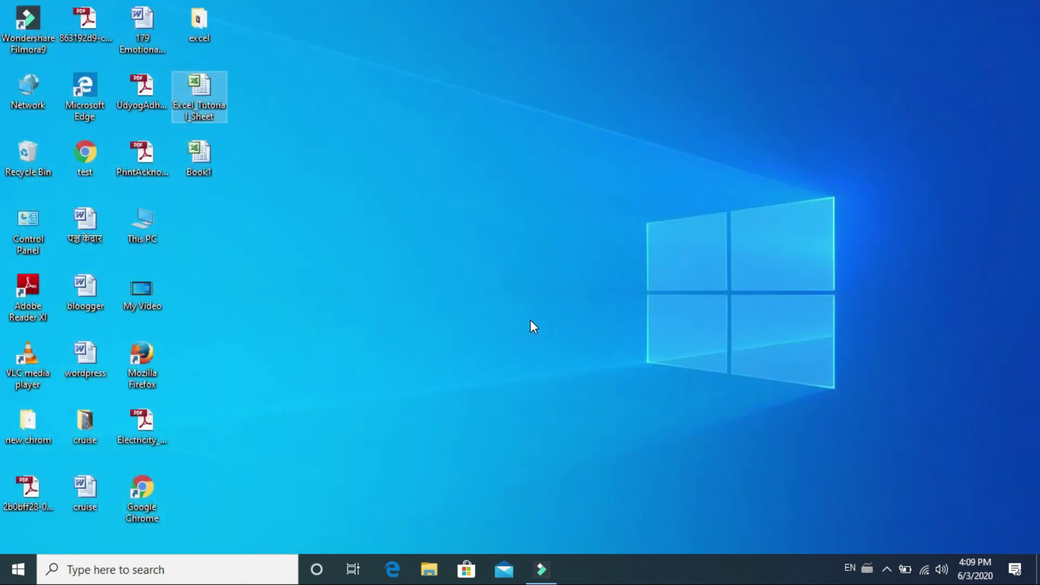
{"action": "left_click", "coordinate": [531, 321]}
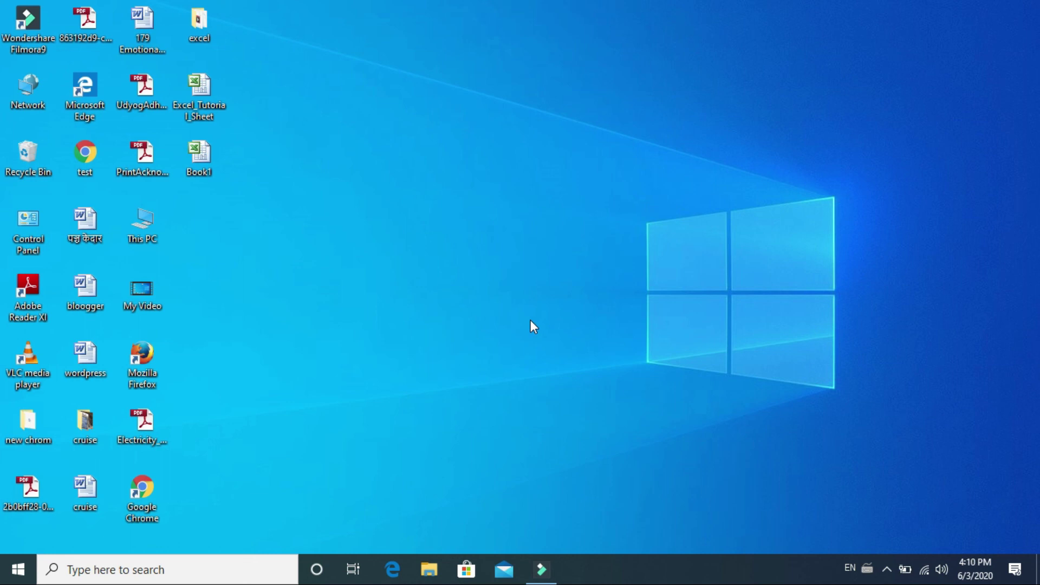
View the Excel_Tutorial_Sheet workbook from the desktop, close it, and open the saved Book1 workbook.
{"action": "double_click", "coordinate": [200, 97]}
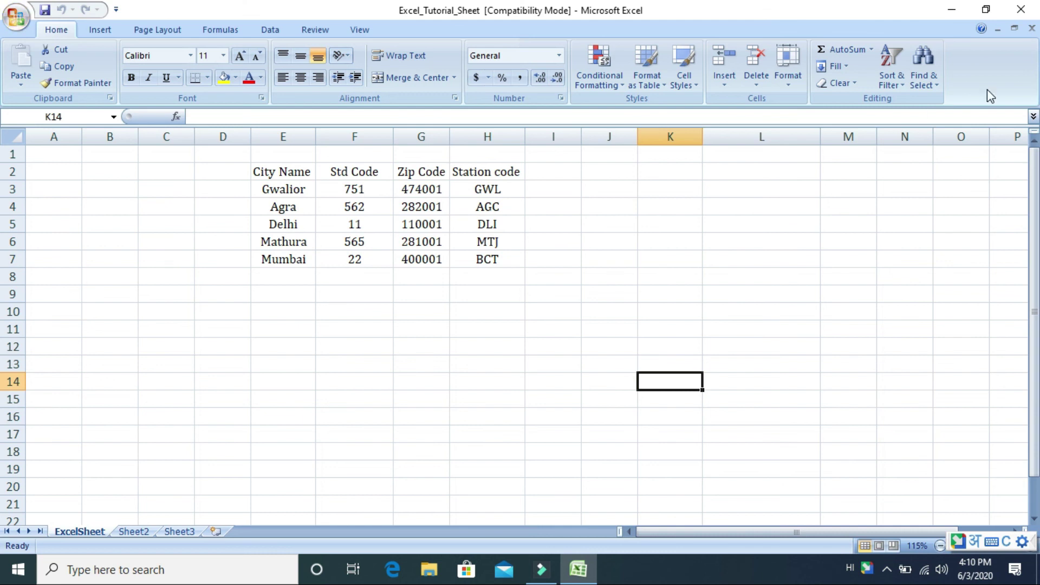
{"action": "left_click", "coordinate": [1022, 11]}
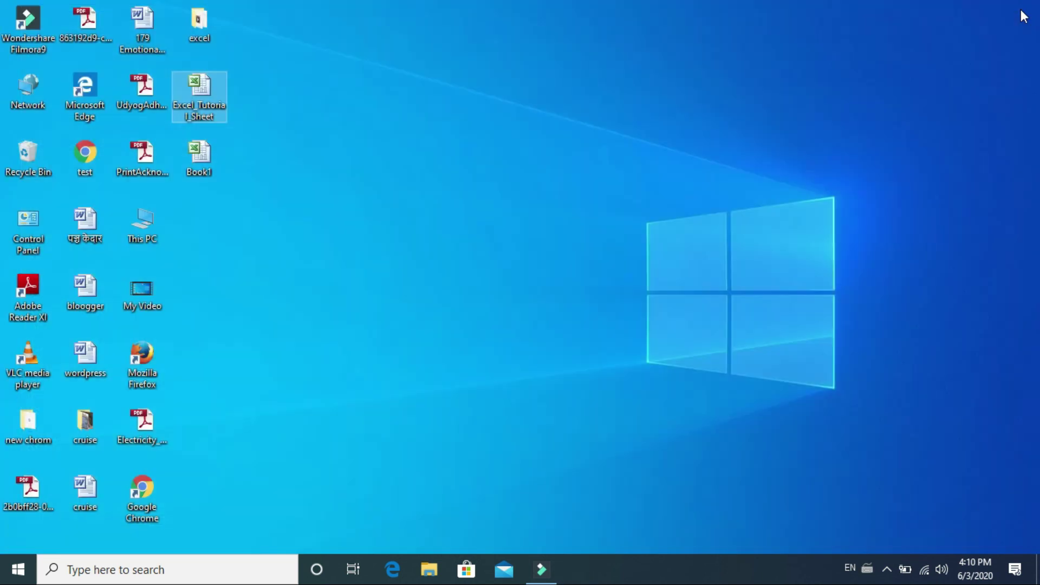
{"action": "double_click", "coordinate": [198, 154]}
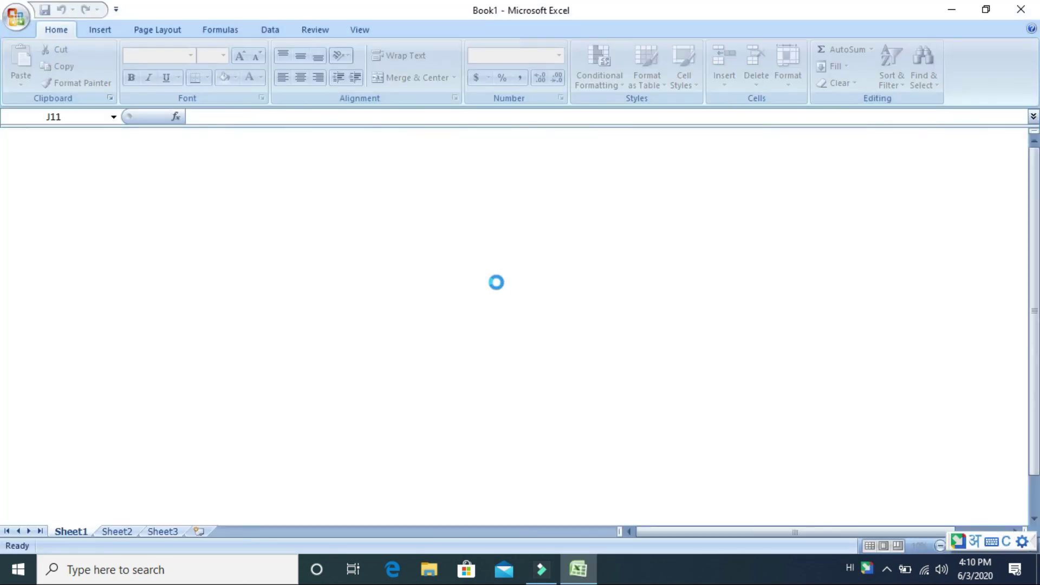
{"action": "left_click", "coordinate": [850, 382]}
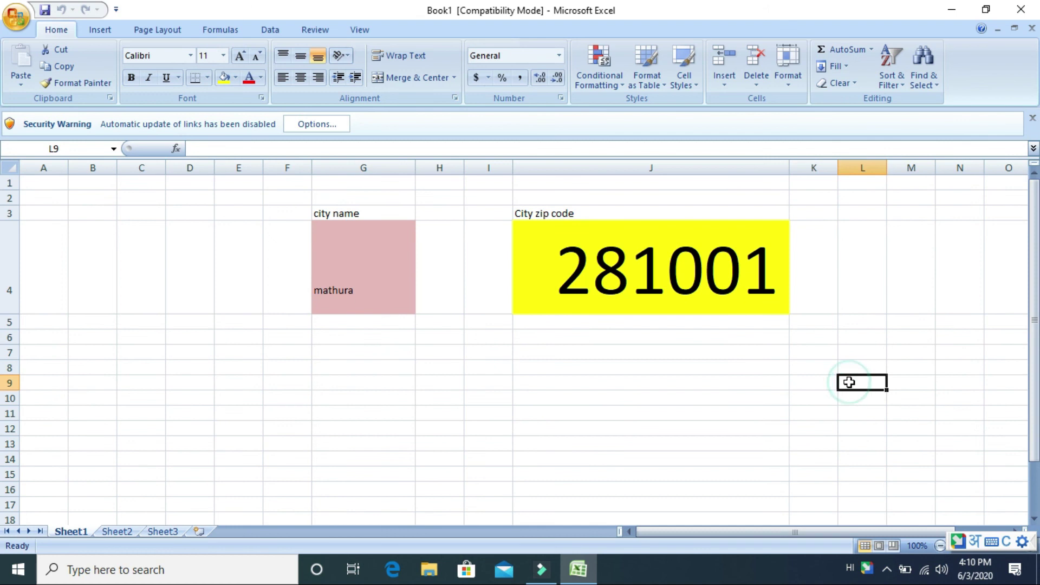
Start entering mumbai in city name cell G4 and switch the input language to English (United States).
{"action": "left_click", "coordinate": [356, 291]}
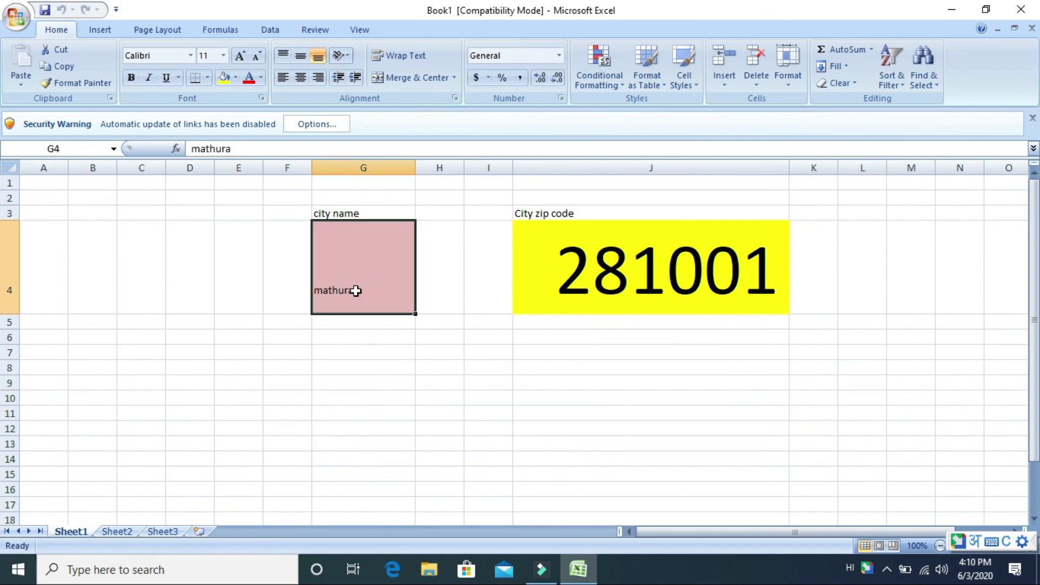
{"action": "type", "text": "mumbai"}
{"action": "key", "text": "Escape"}
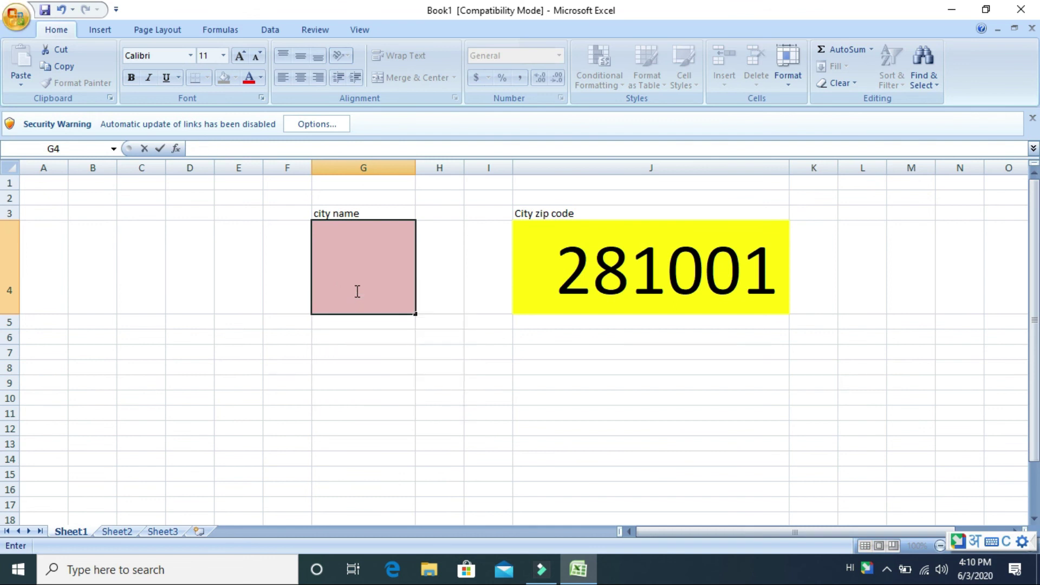
{"action": "left_click", "coordinate": [850, 569]}
{"action": "left_click", "coordinate": [883, 505]}
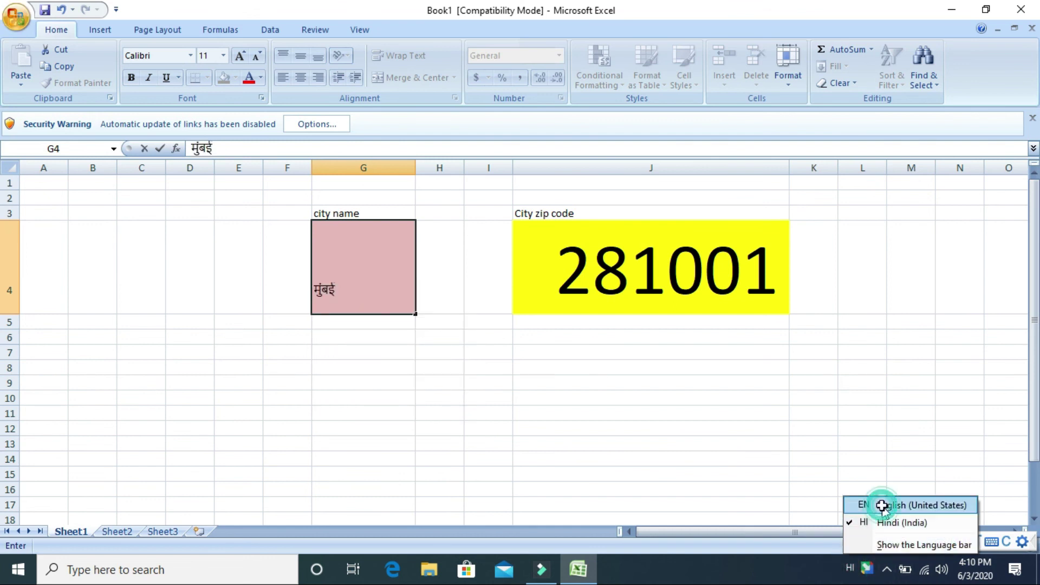
Replace the Hindi text in city name cell G4 with mumbai to test the lookup while the source workbook is closed.
{"action": "left_click", "coordinate": [362, 298]}
{"action": "left_click", "coordinate": [325, 287]}
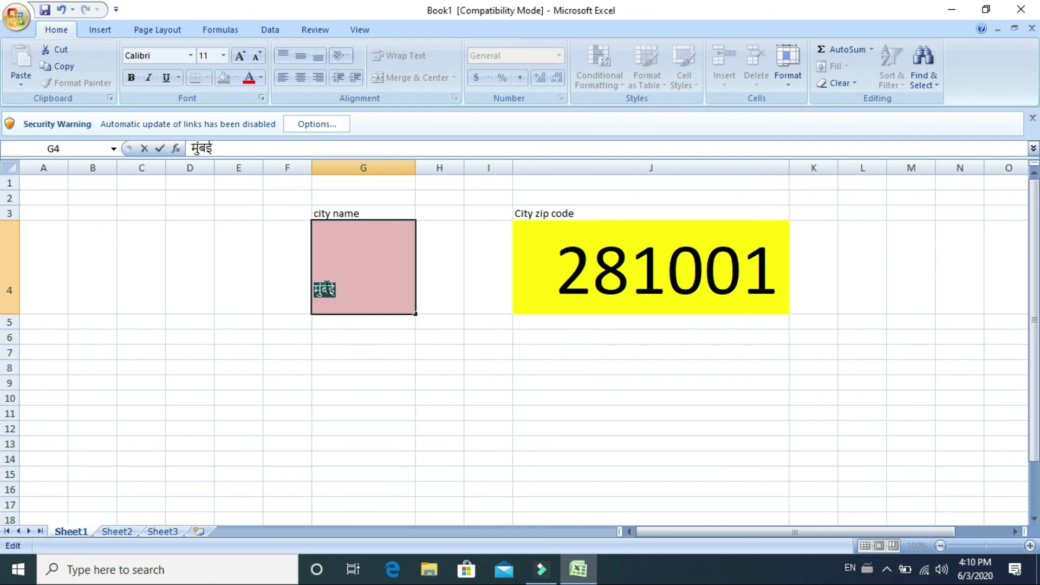
{"action": "type", "text": "mumbai"}
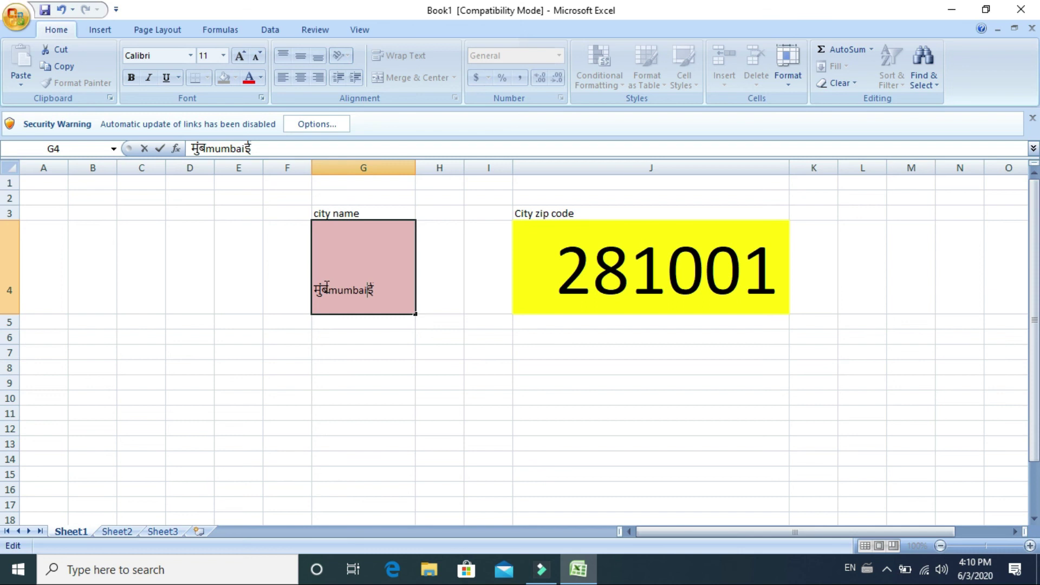
{"action": "double_click", "coordinate": [327, 285]}
{"action": "left_click", "coordinate": [328, 285]}
{"action": "double_click", "coordinate": [328, 286]}
{"action": "key", "text": "BackSpace"}
{"action": "type", "text": "mumbai"}
{"action": "key", "text": "Return"}
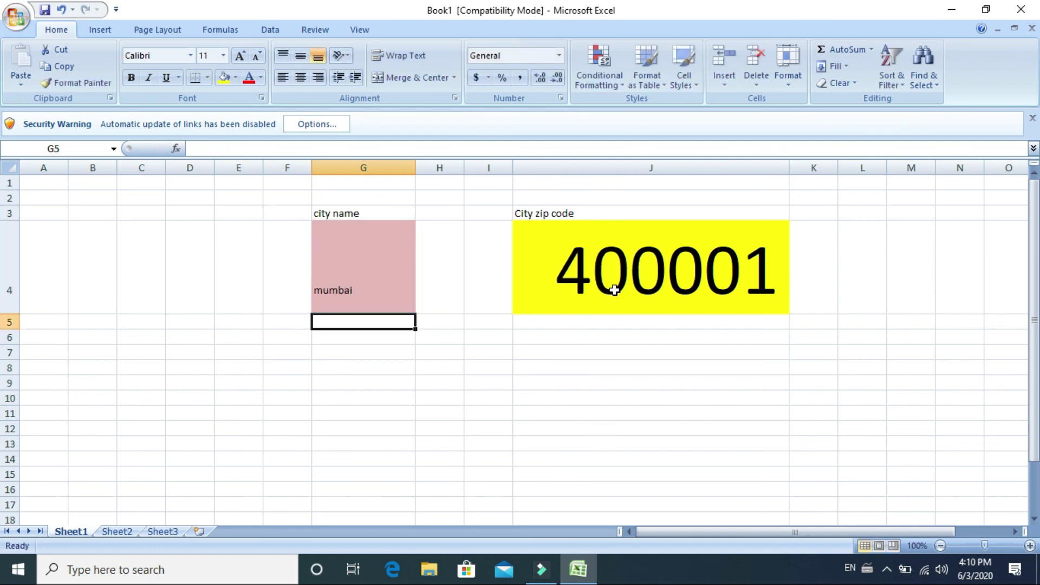
{"action": "left_click", "coordinate": [709, 444]}
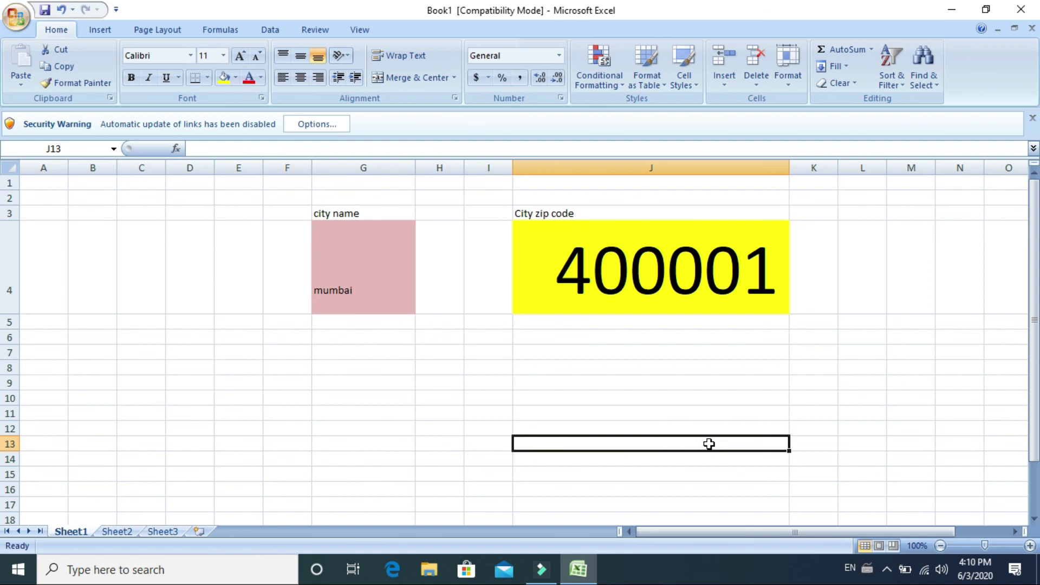